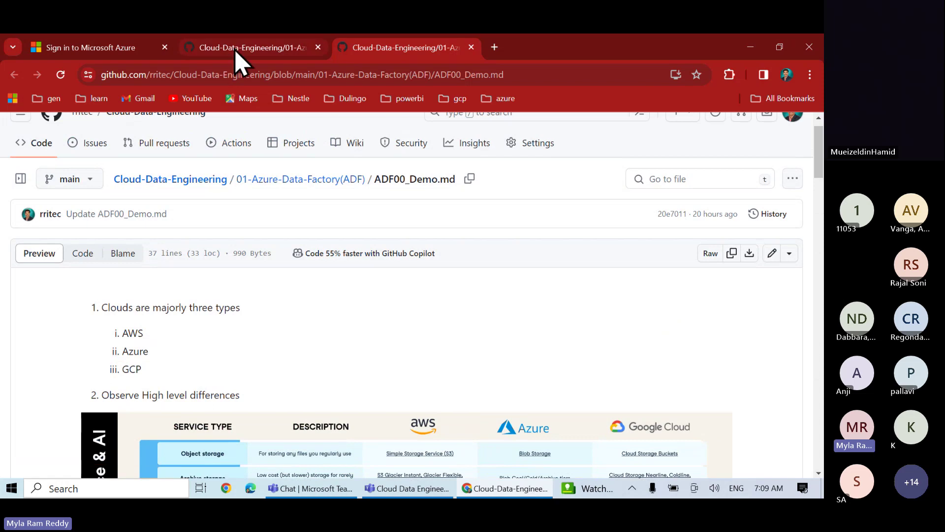
Open ADF01_Introduction.md from the ADF folder listing in a new tab
left_click(235, 49)
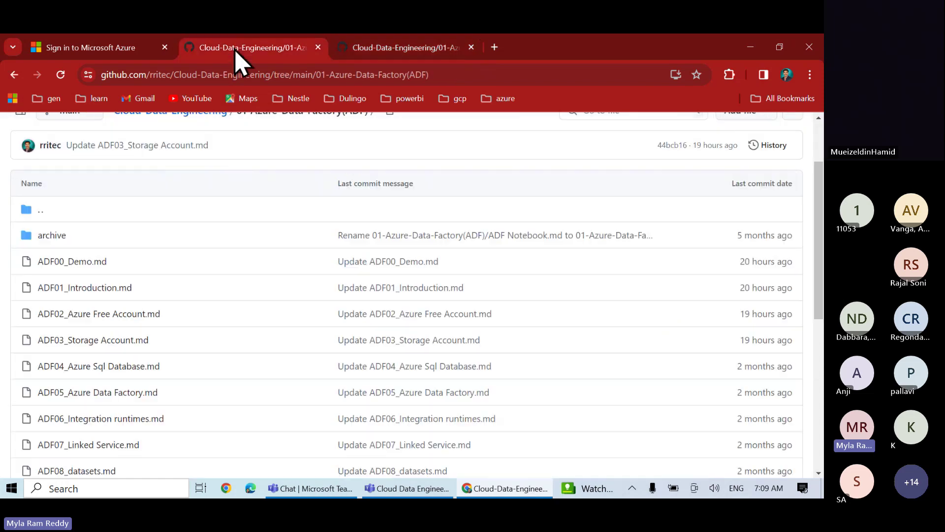
right_click(98, 291)
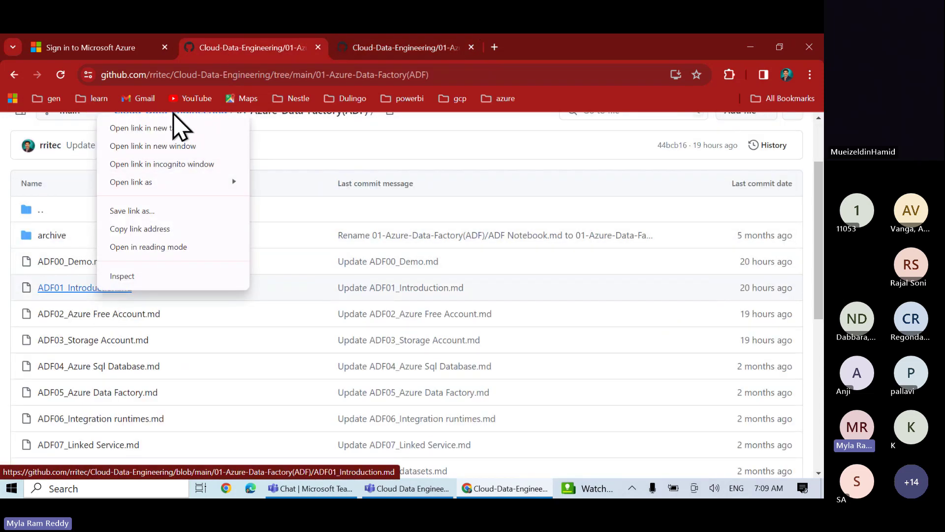
left_click(163, 128)
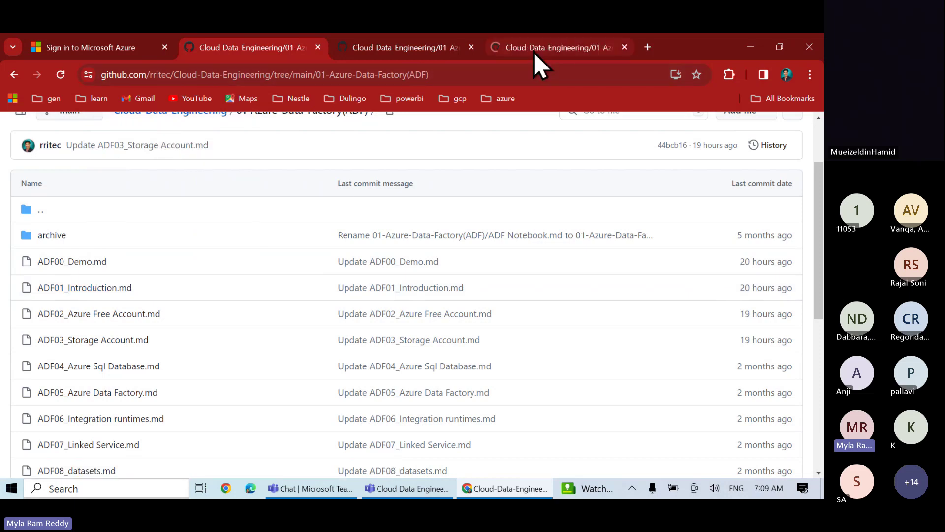
left_click(535, 49)
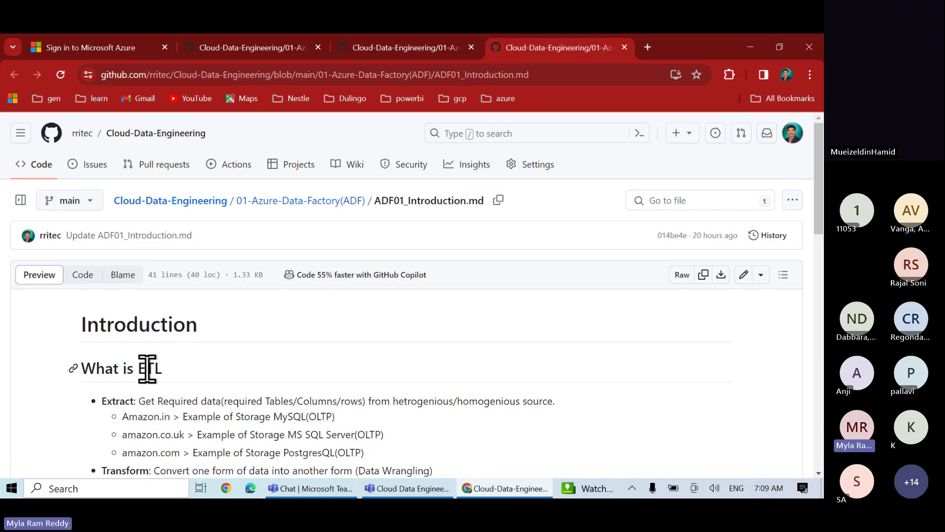
Read through the introduction notes, marking ETL in the tools heading and answer 4
scroll(148, 368, "down", 3)
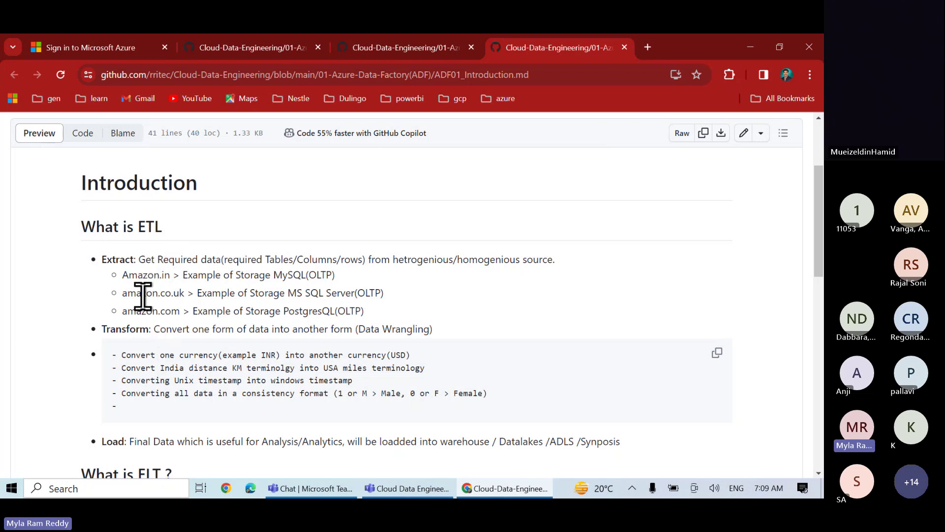
scroll(168, 304, "down", 2)
scroll(168, 304, "down", 3)
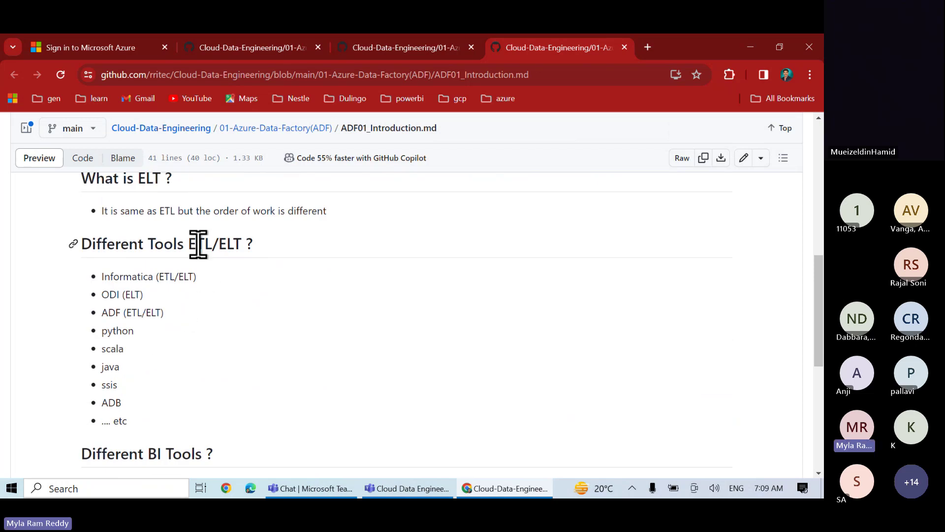
double_click(197, 243)
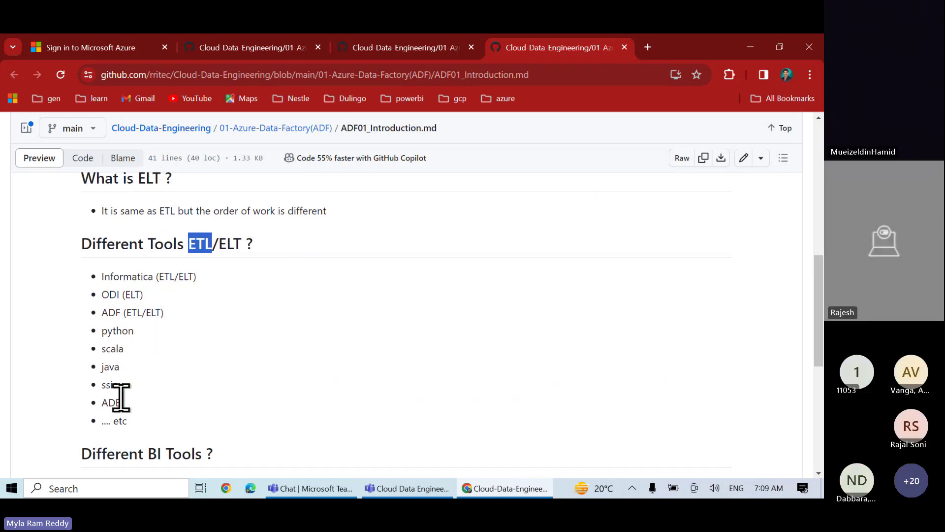
scroll(121, 398, "down", 3)
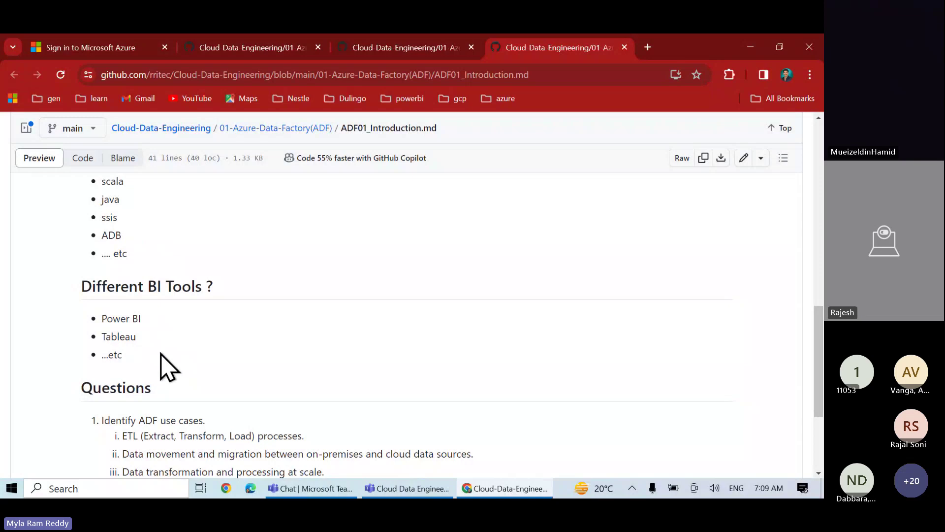
scroll(167, 366, "down", 2)
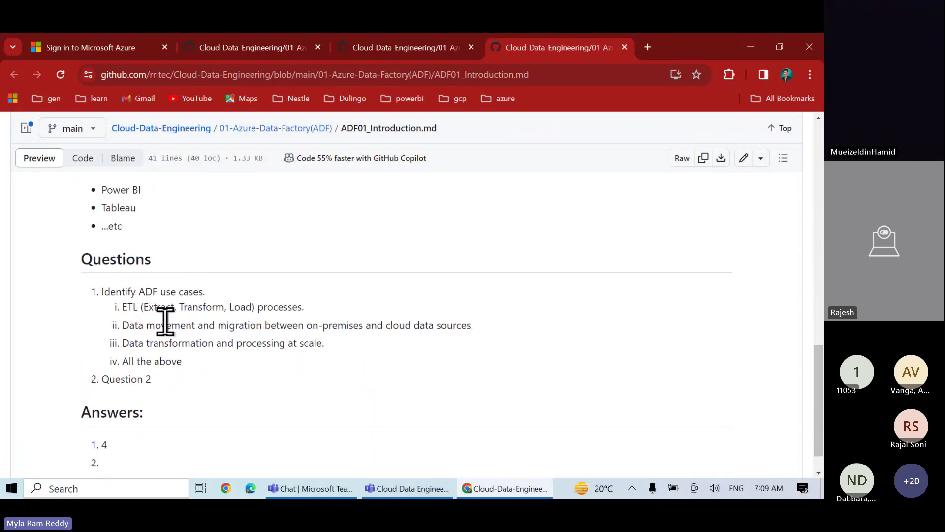
scroll(165, 321, "down", 1)
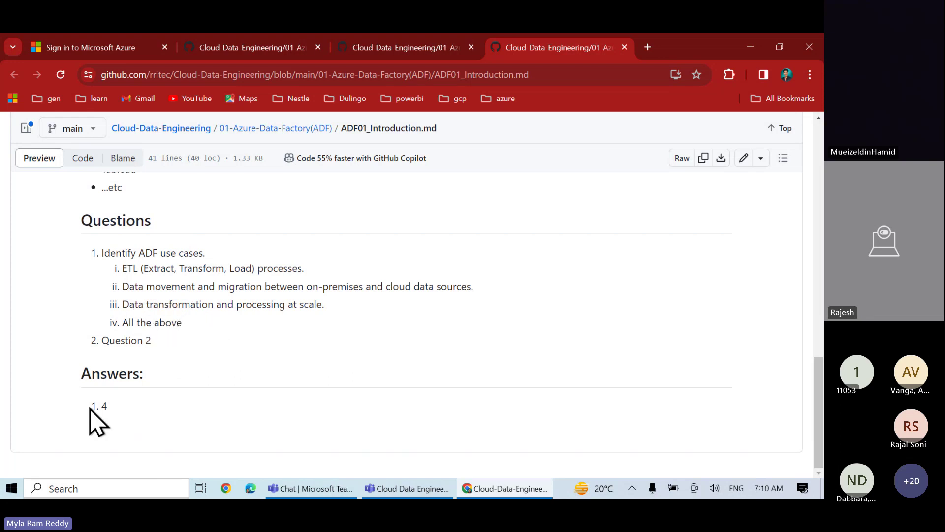
double_click(104, 406)
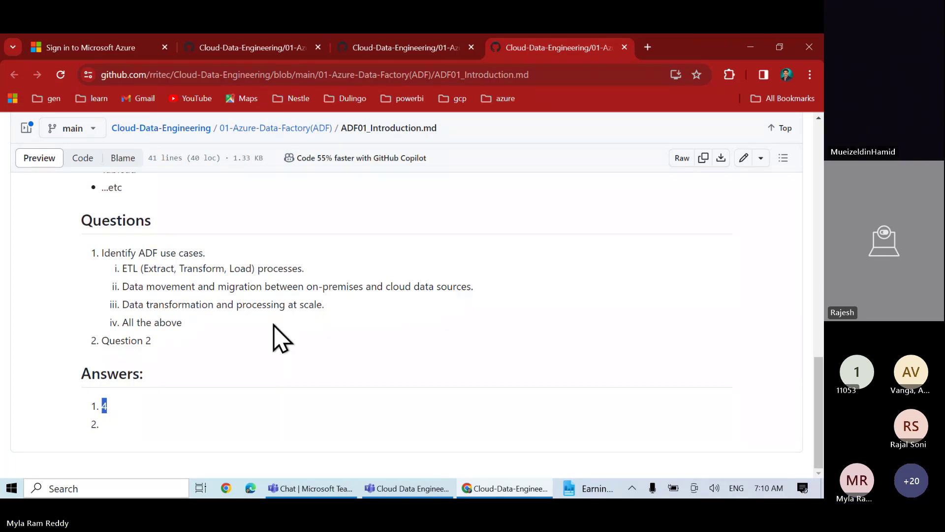
Open ADF02_Azure Free Account.md from the ADF folder listing in a new tab
left_click(261, 48)
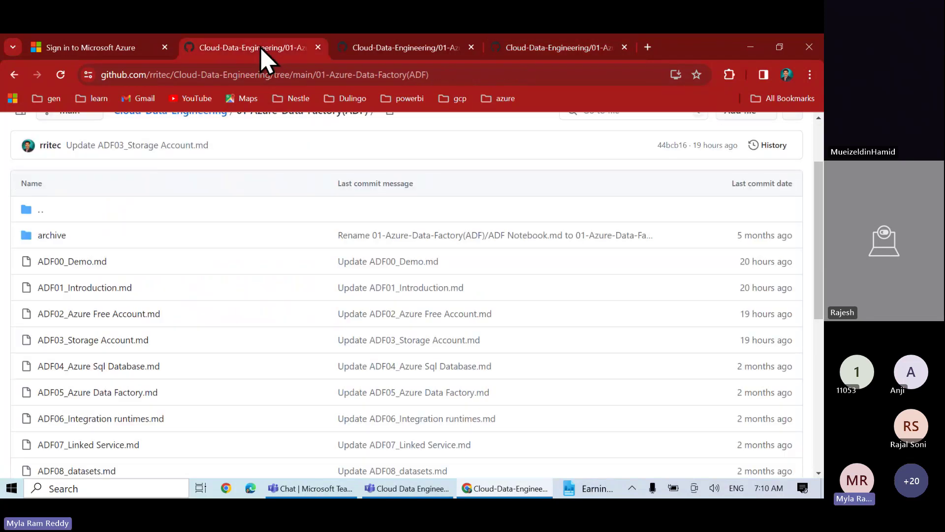
right_click(108, 329)
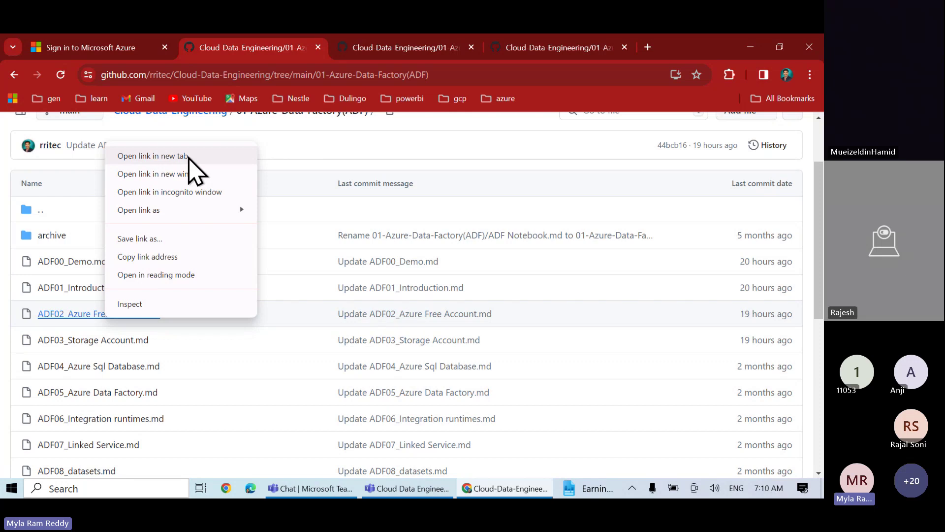
left_click(153, 156)
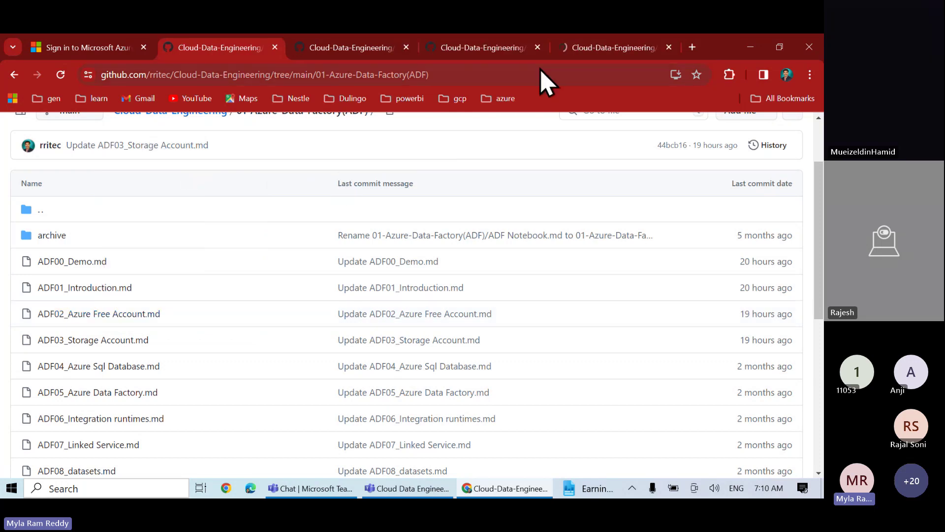
left_click(590, 57)
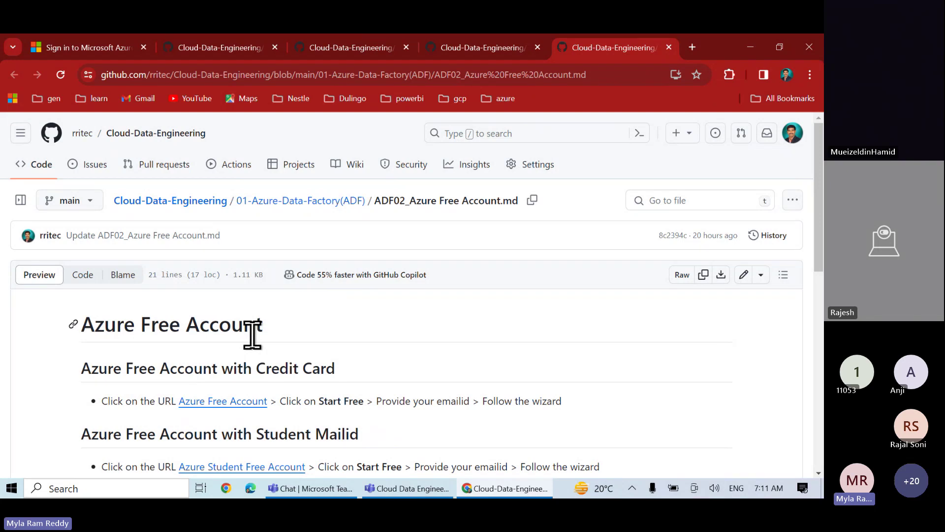
Highlight the Credit Card and student mail ID sign-up options, briefly checking the Teams meeting
scroll(382, 376, "down", 3)
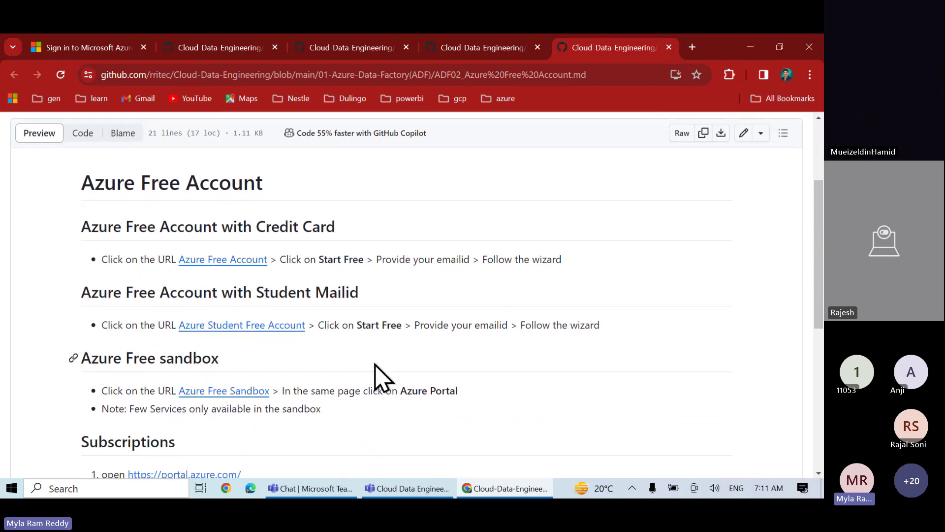
left_click_drag(257, 227, 339, 236)
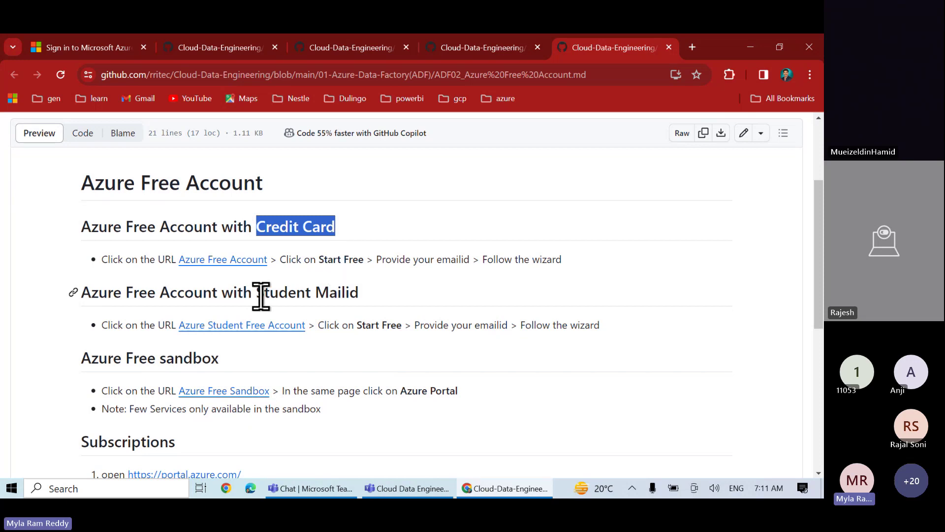
left_click_drag(264, 292, 359, 293)
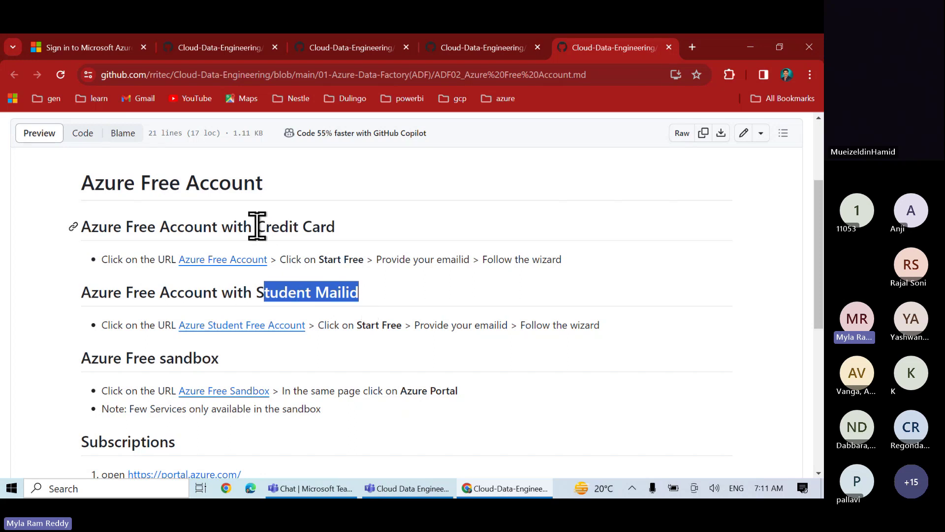
left_click_drag(256, 226, 334, 221)
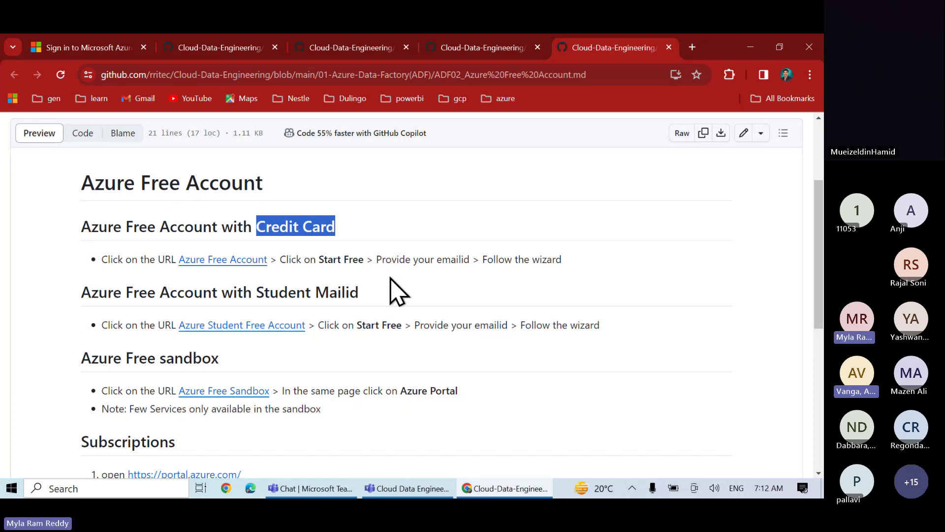
key("alt+Tab")
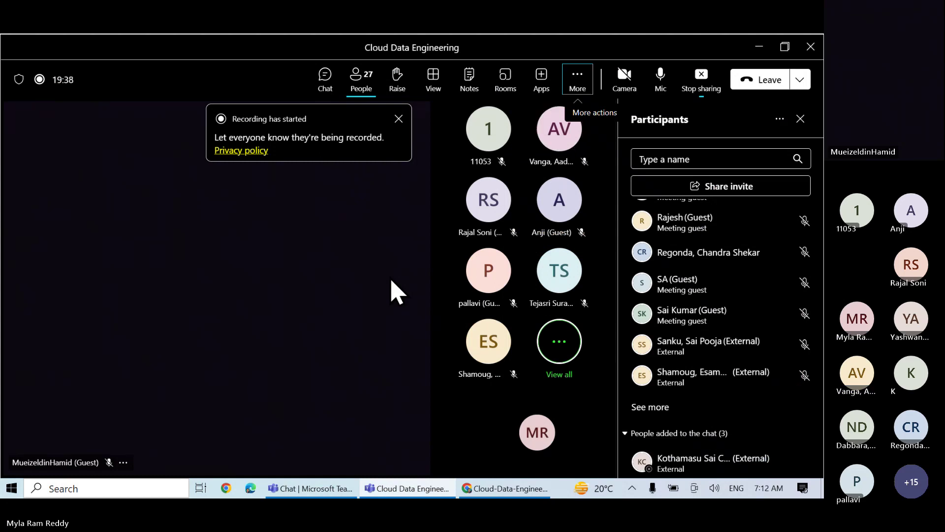
key("alt+Tab")
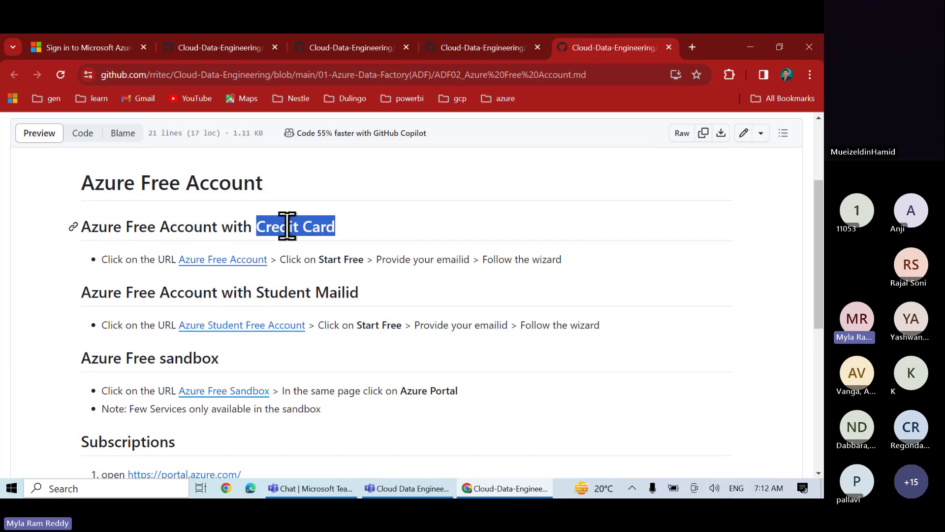
right_click(230, 266)
Open the Azure Free Account link in a new tab and scroll past the Start free card
left_click(254, 277)
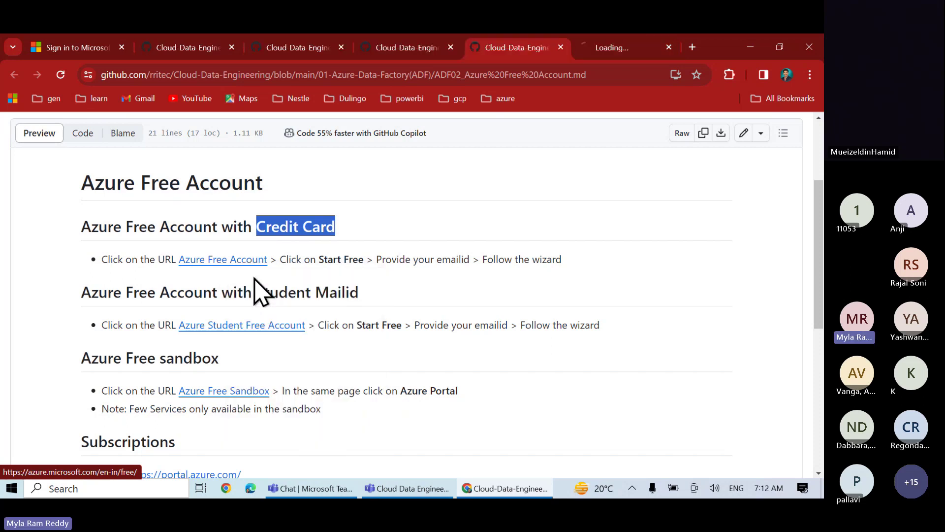
left_click(614, 51)
scroll(359, 348, "down", 4)
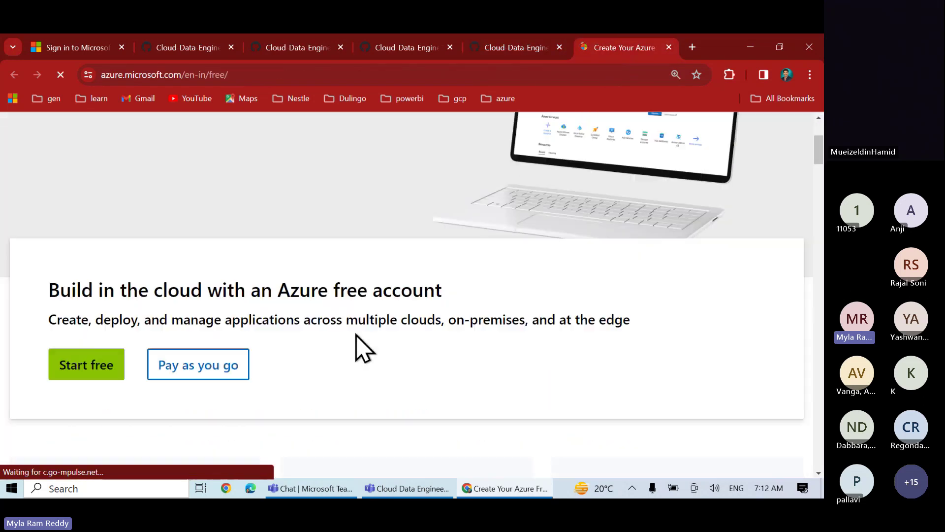
scroll(356, 335, "down", 2)
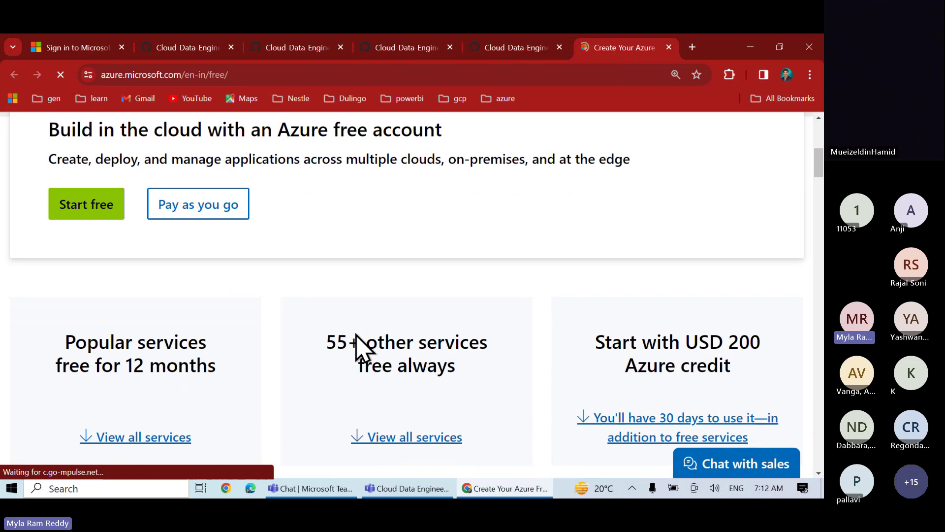
scroll(355, 344, "up", 2)
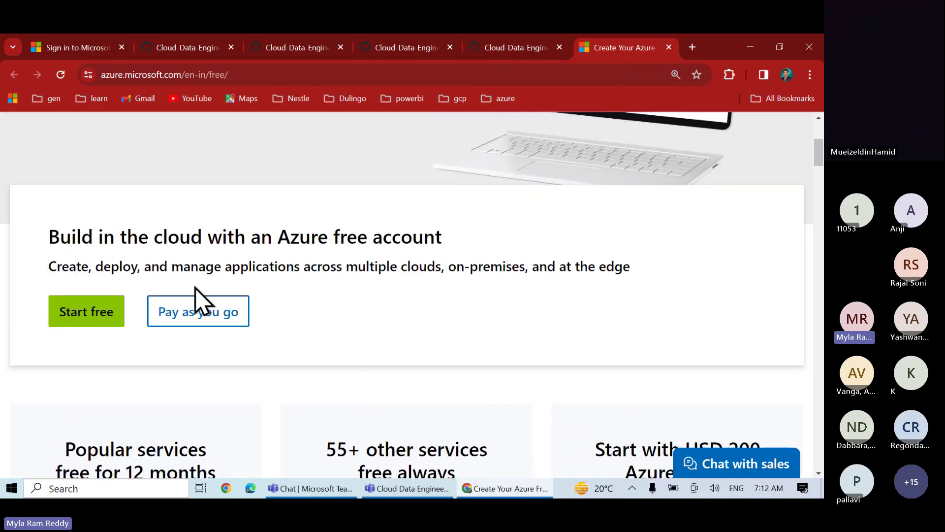
scroll(249, 331, "down", 2)
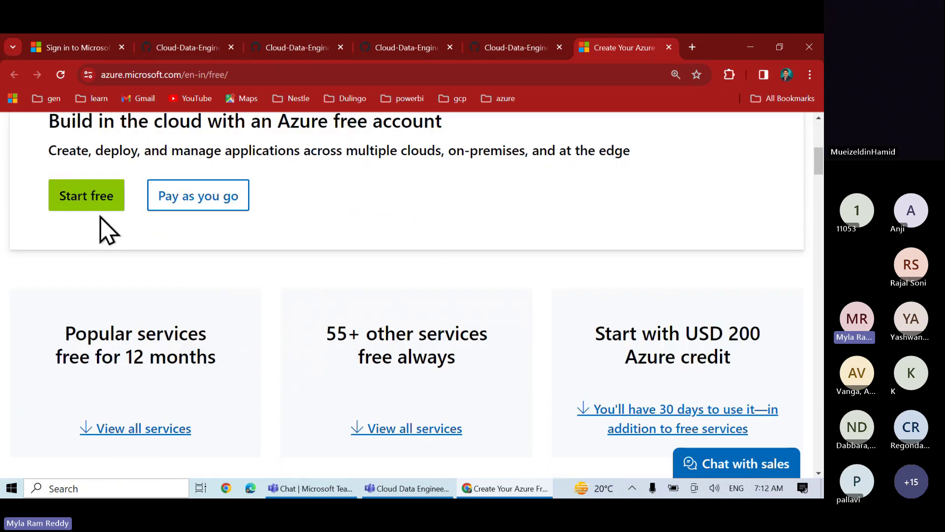
scroll(217, 306, "down", 3)
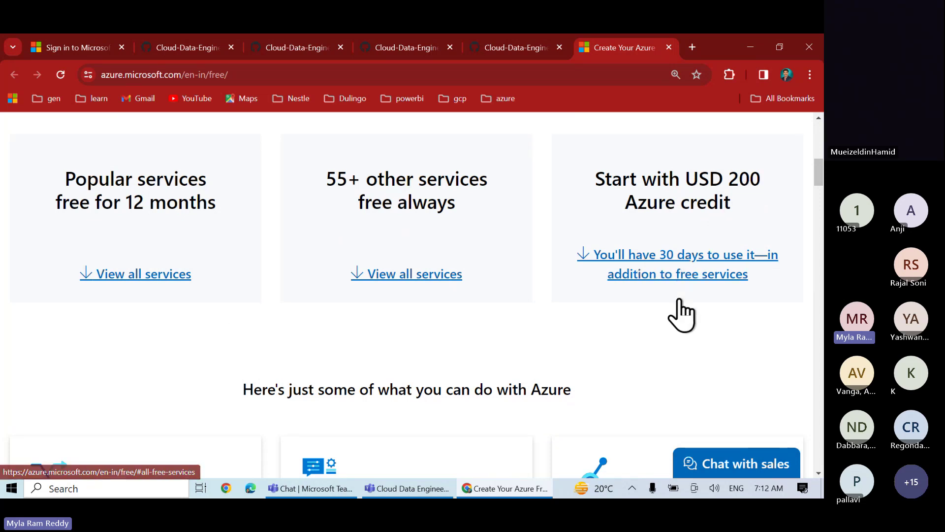
Box the USD 200 credit and 55+ free-services cards, underline USD 200, clear, then switch to Teams
key("ctrl+2")
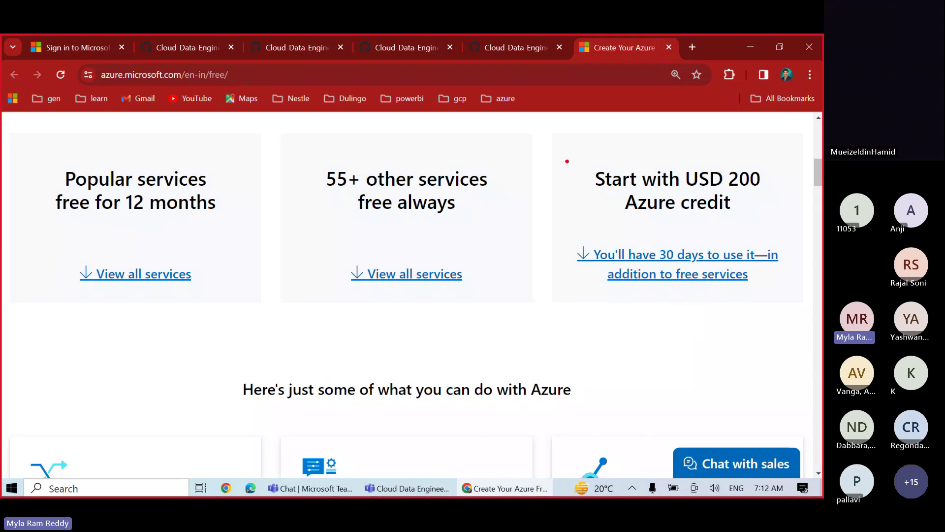
mouse_move(568, 155)
left_mouse_down()
mouse_move(671, 265)
mouse_move(782, 305)
left_mouse_up()
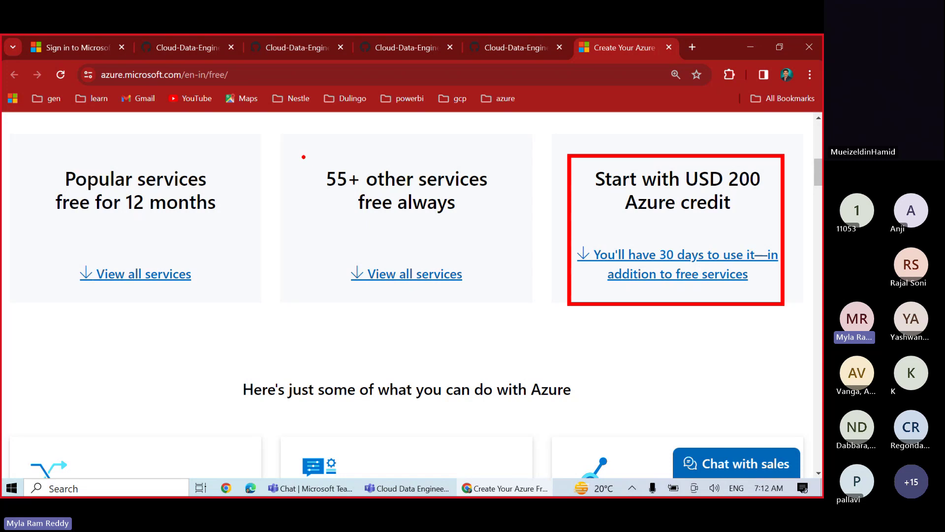
left_click_drag(303, 157, 500, 237)
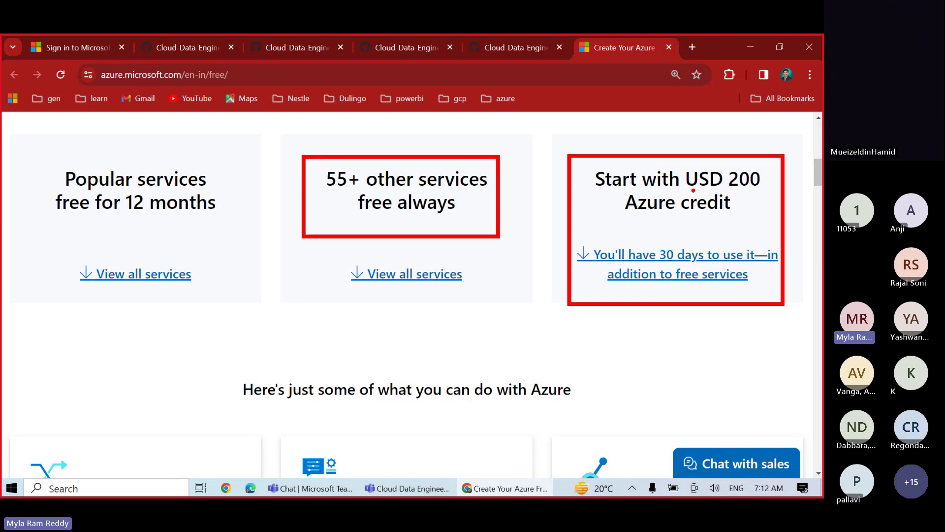
left_click_drag(693, 191, 753, 189)
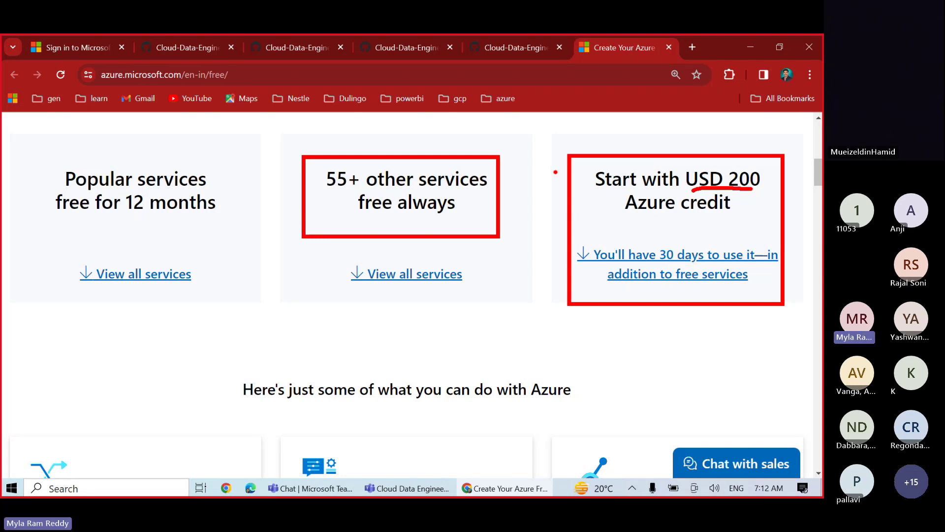
left_click_drag(554, 169, 586, 137)
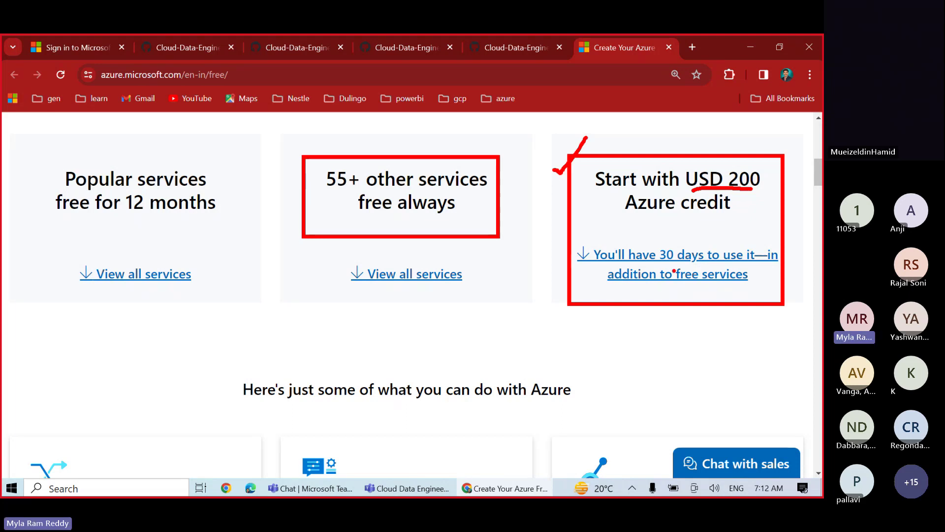
key("Escape")
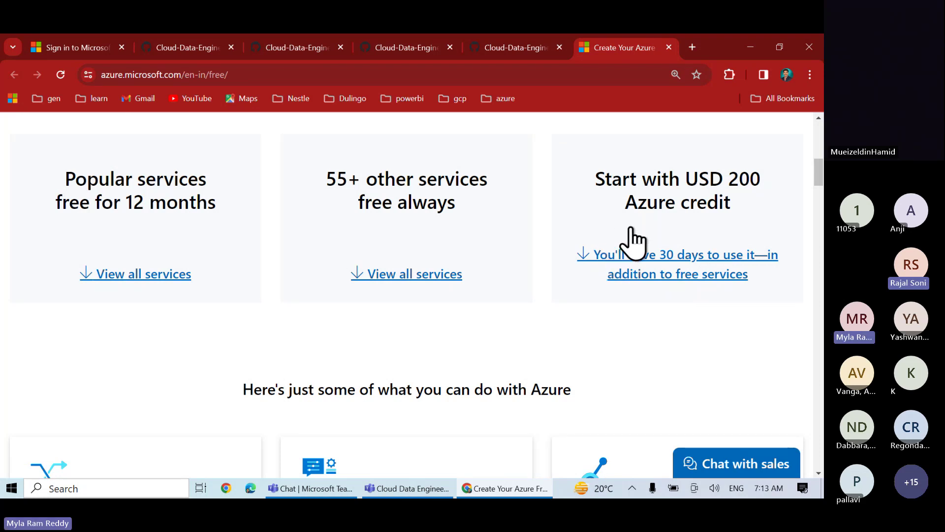
key("alt+Tab")
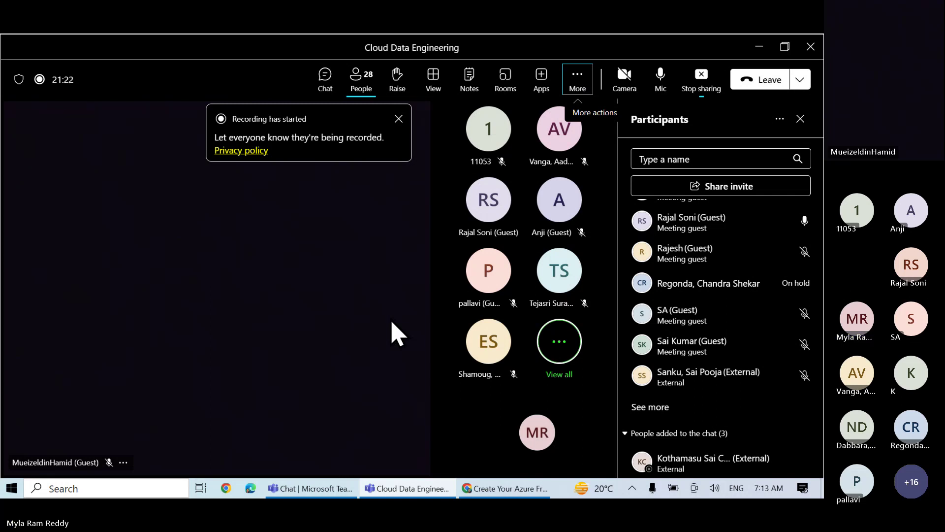
Toggle the Teams People panel, open its more-options menu, and return to the Azure page
left_click(362, 84)
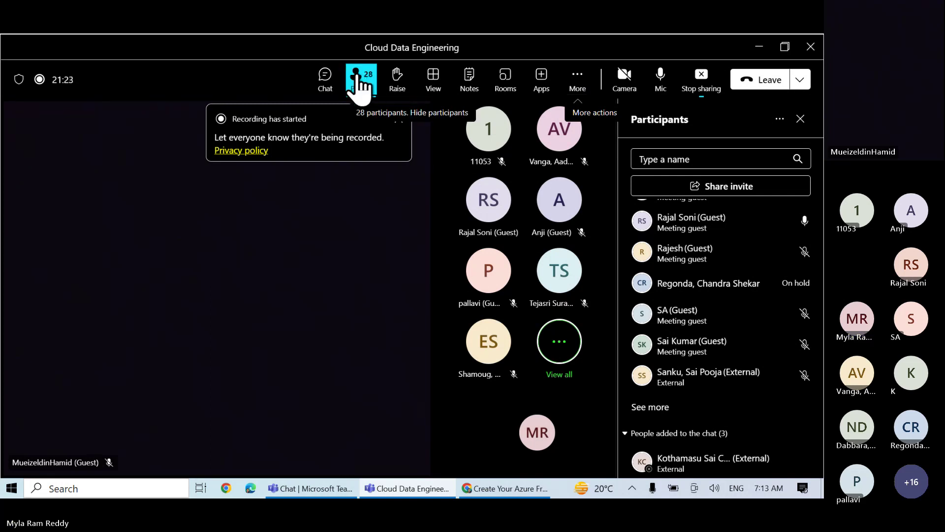
left_click(357, 79)
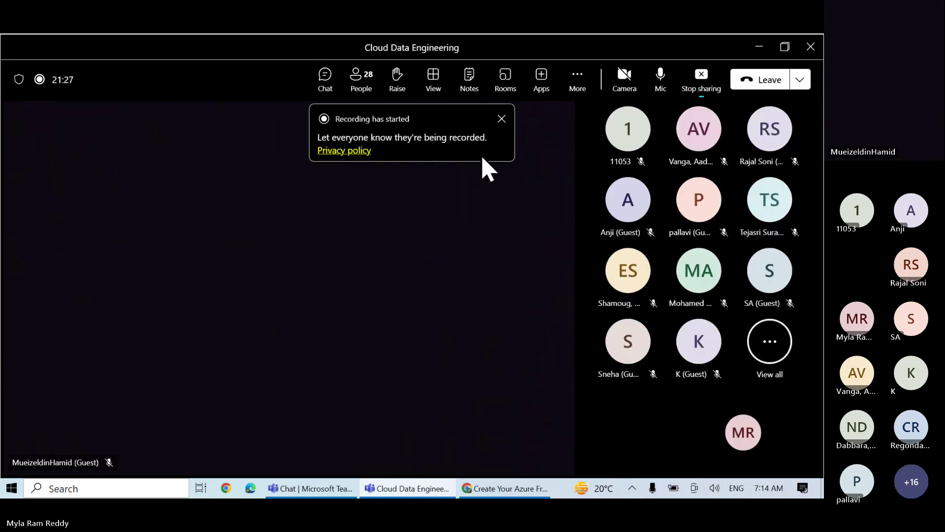
left_click(362, 81)
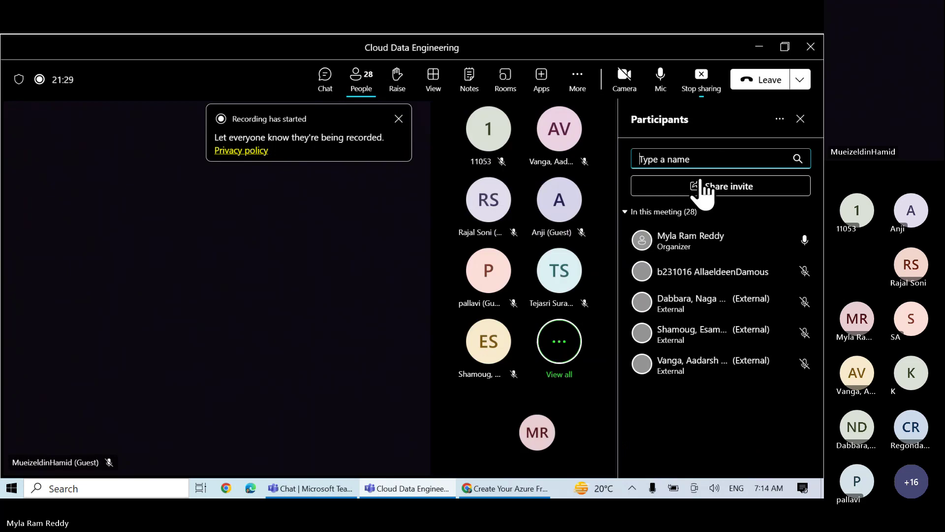
left_click(779, 119)
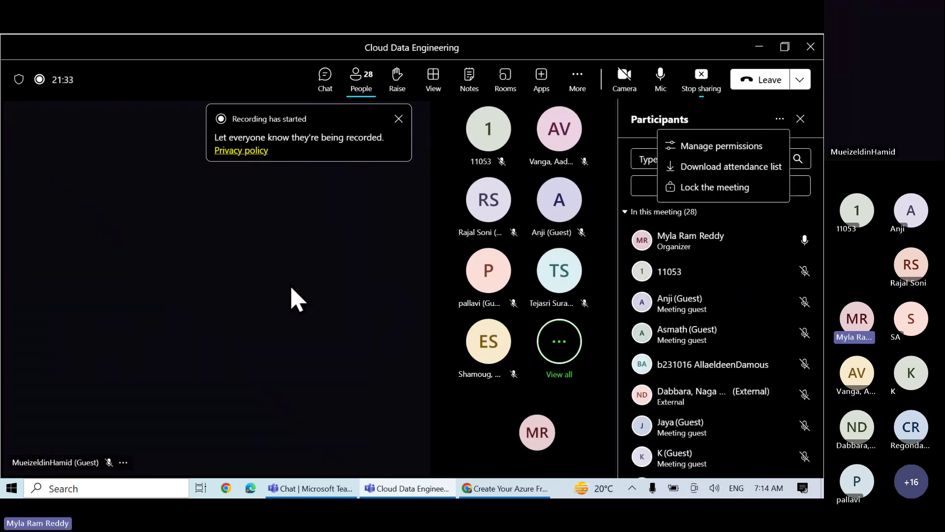
key("alt+Tab")
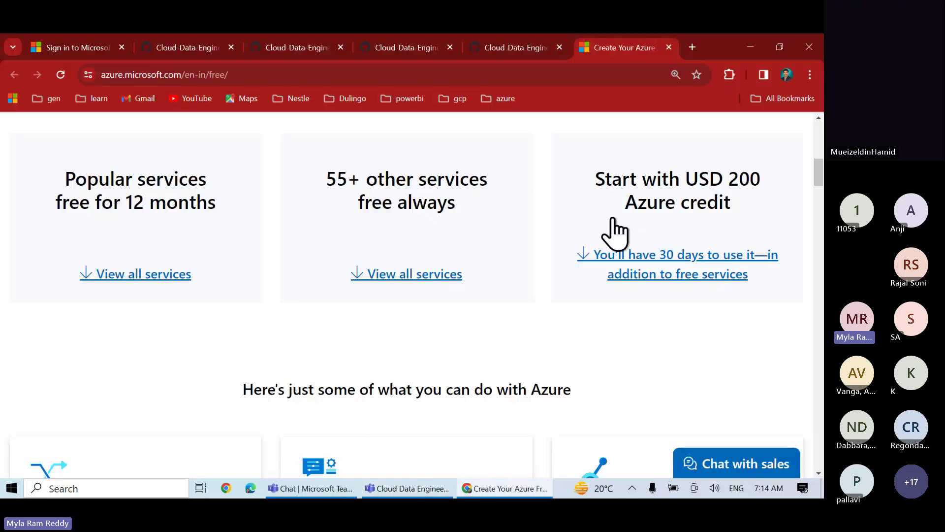
Open the Azure Student Free Account link from the GitHub notes in a new tab
left_click(515, 49)
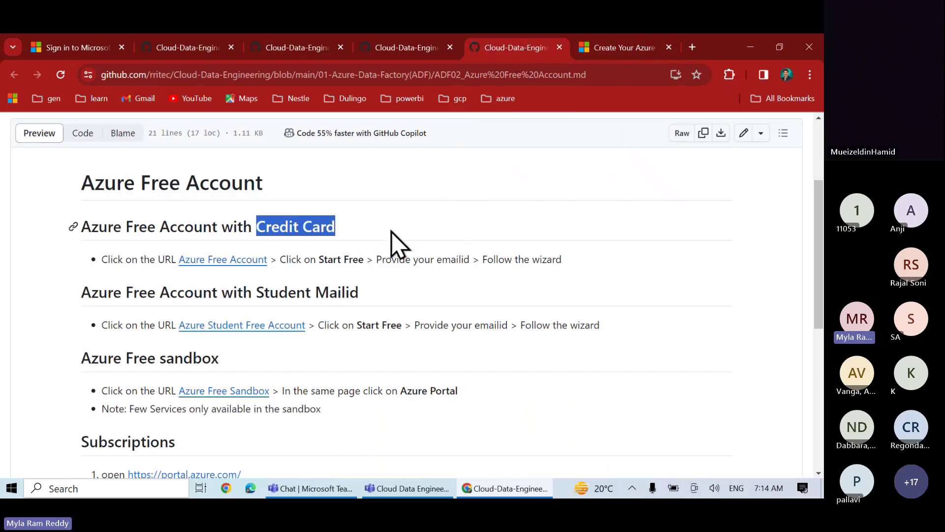
left_click_drag(256, 294, 370, 306)
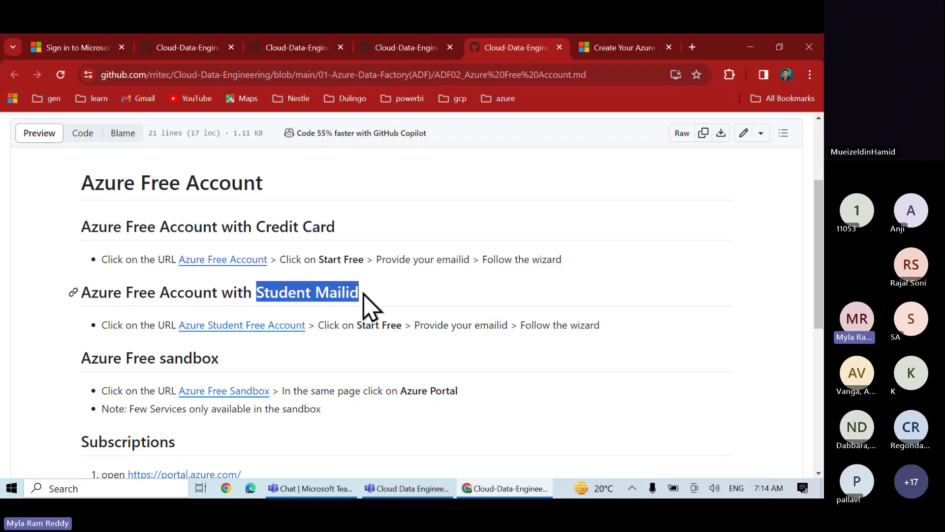
right_click(267, 326)
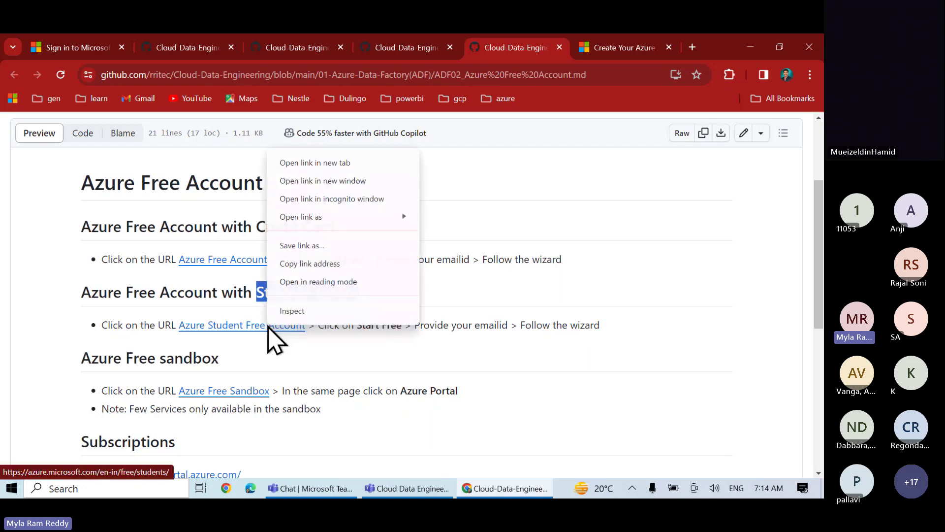
left_click(328, 166)
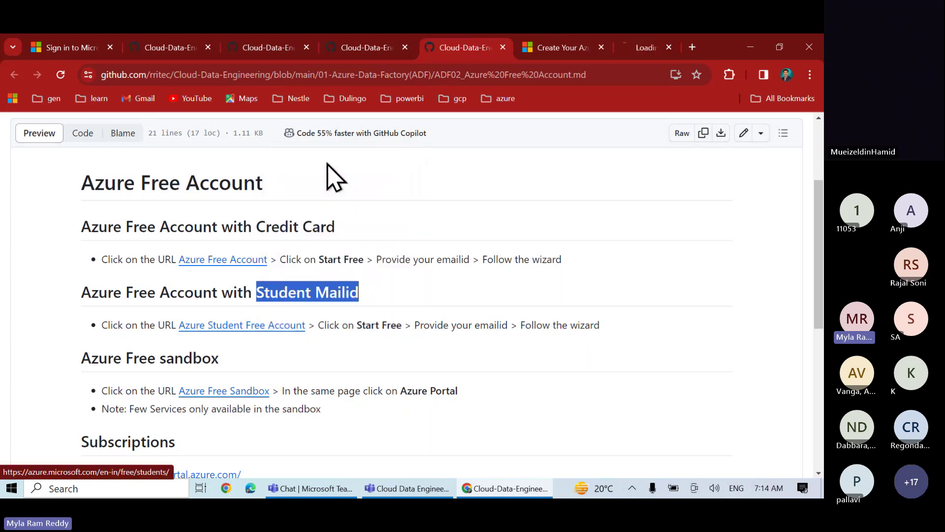
left_click(619, 49)
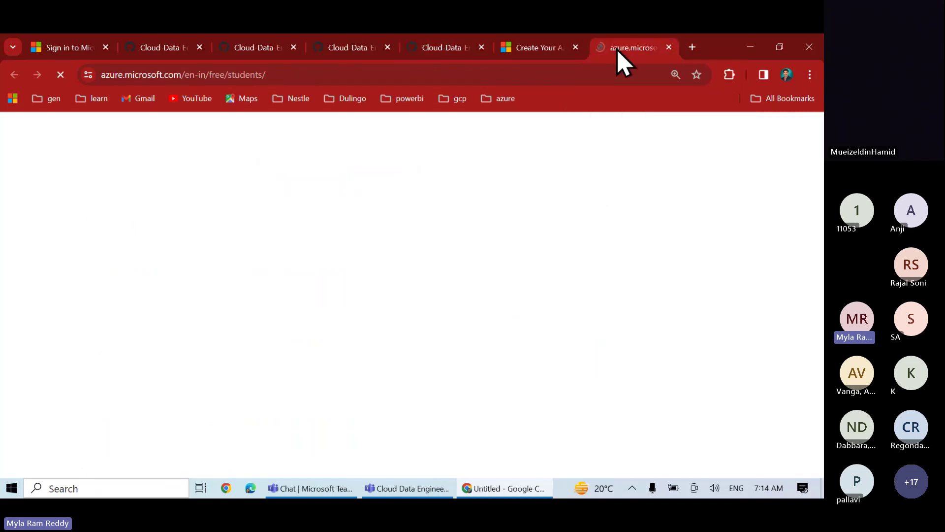
Frame the USD 100 credit, No credit card required, and Free services sections, then scroll on
scroll(414, 312, "down", 2)
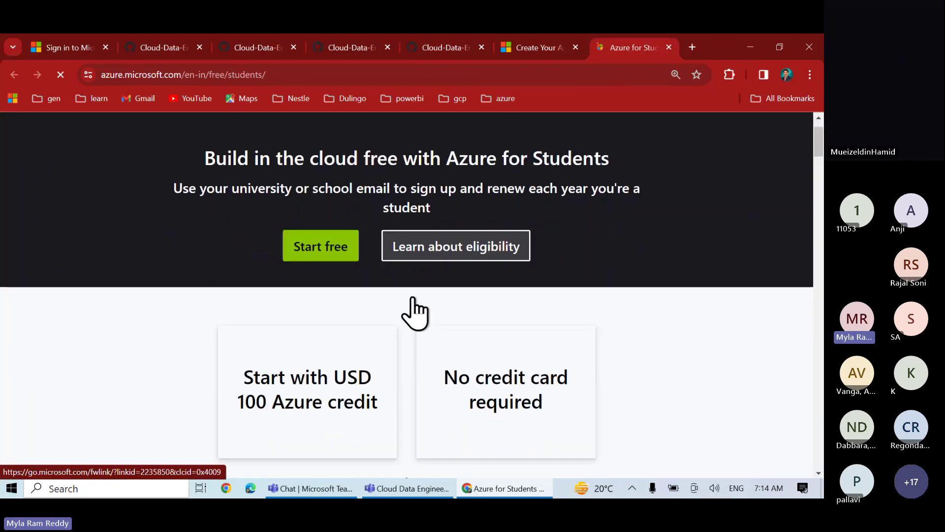
scroll(415, 313, "down", 4)
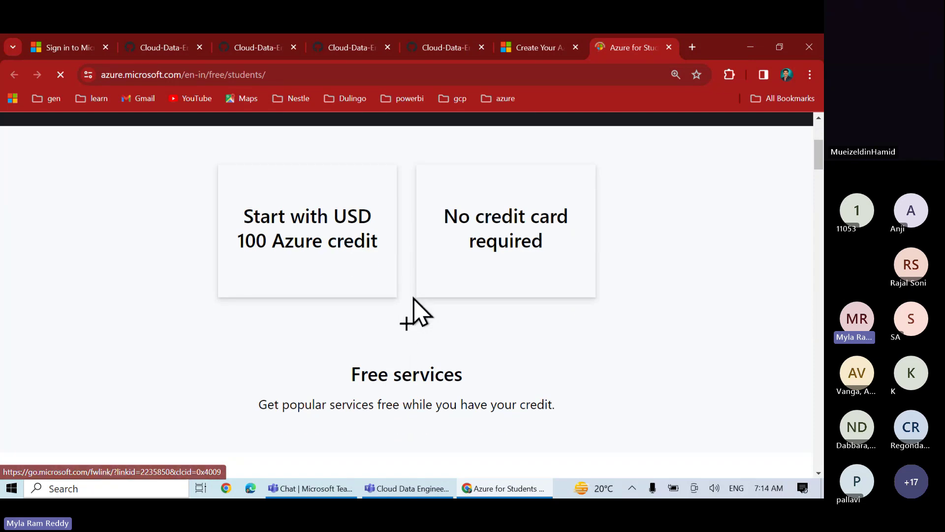
key("ctrl+2")
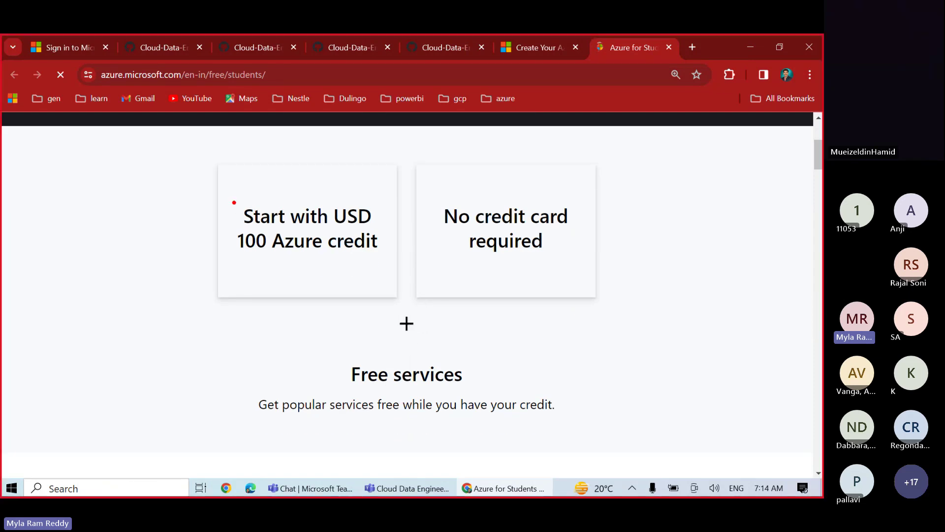
mouse_move(234, 203)
left_mouse_down()
mouse_move(294, 242)
mouse_move(383, 270)
left_mouse_up()
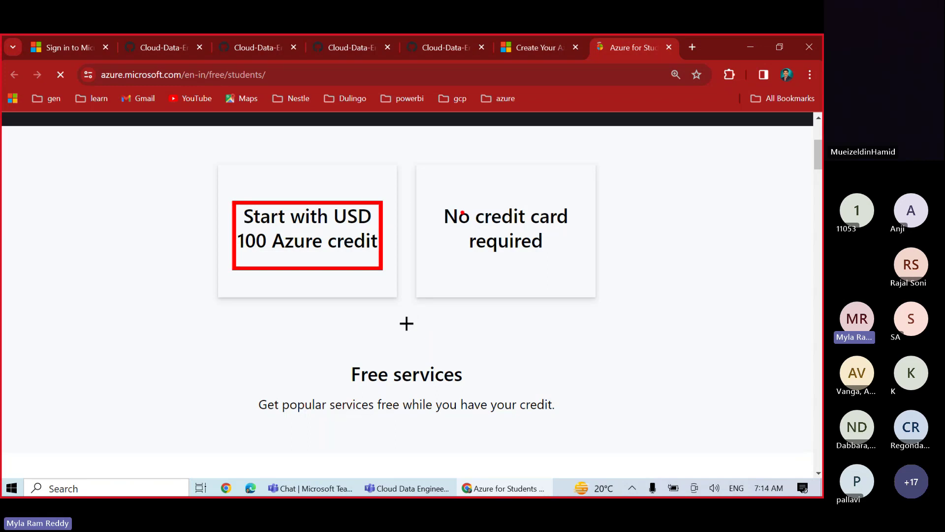
left_click_drag(434, 206, 579, 269)
mouse_move(251, 343)
left_mouse_down()
mouse_move(329, 383)
mouse_move(459, 416)
mouse_move(563, 420)
left_mouse_up()
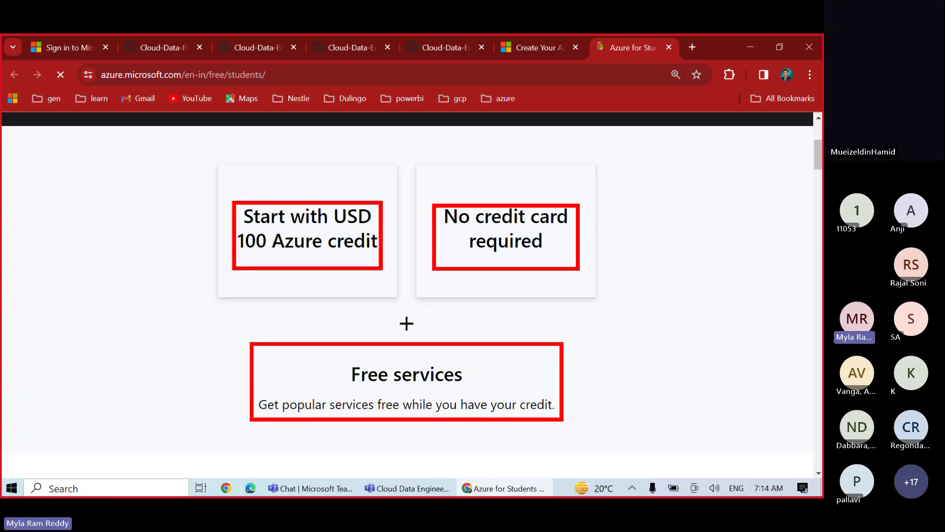
key("Escape")
scroll(561, 432, "down", 4)
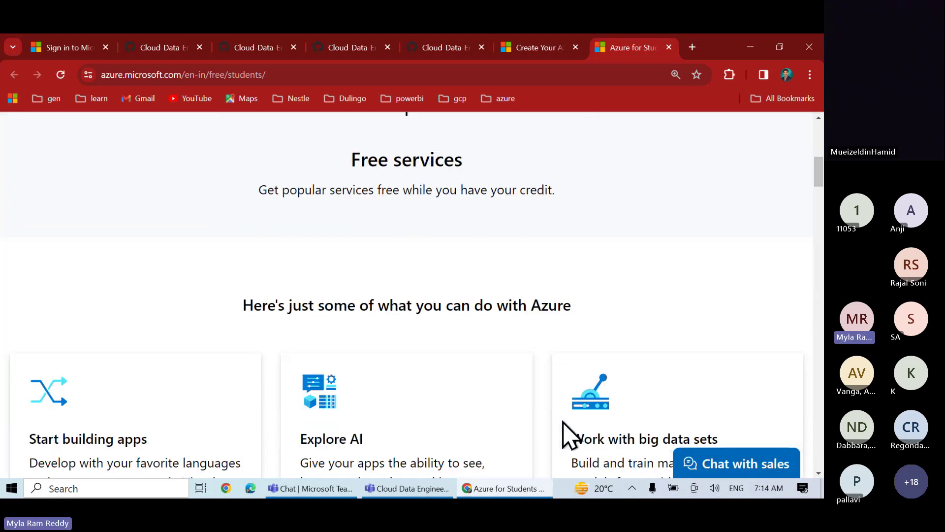
scroll(566, 433, "up", 8)
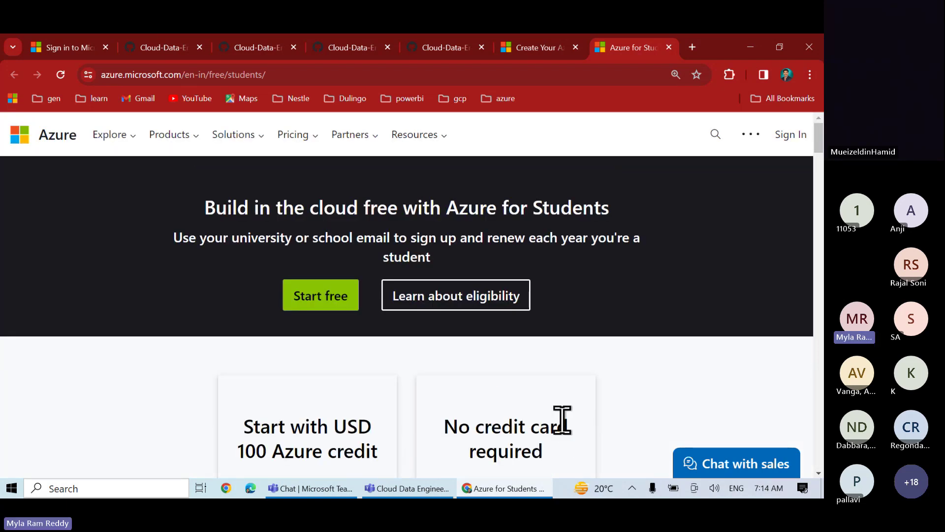
scroll(561, 419, "down", 14)
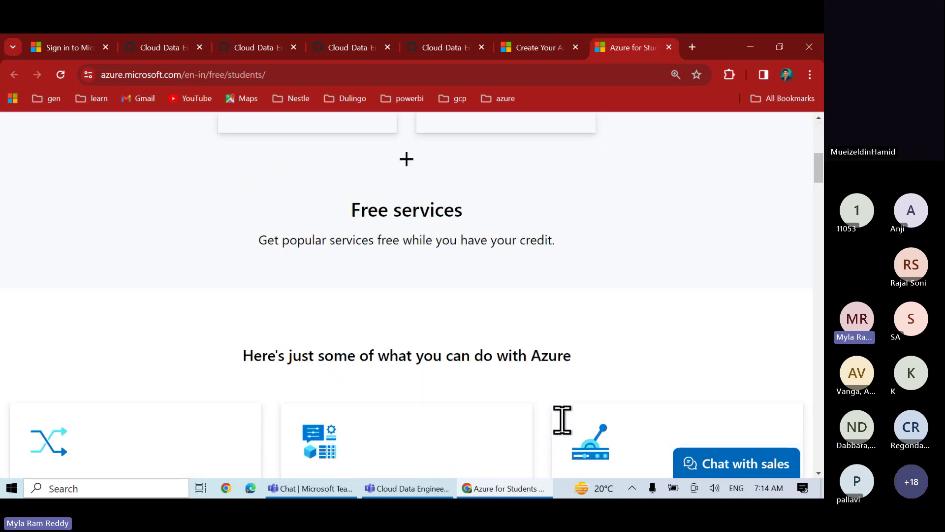
scroll(562, 420, "down", 5)
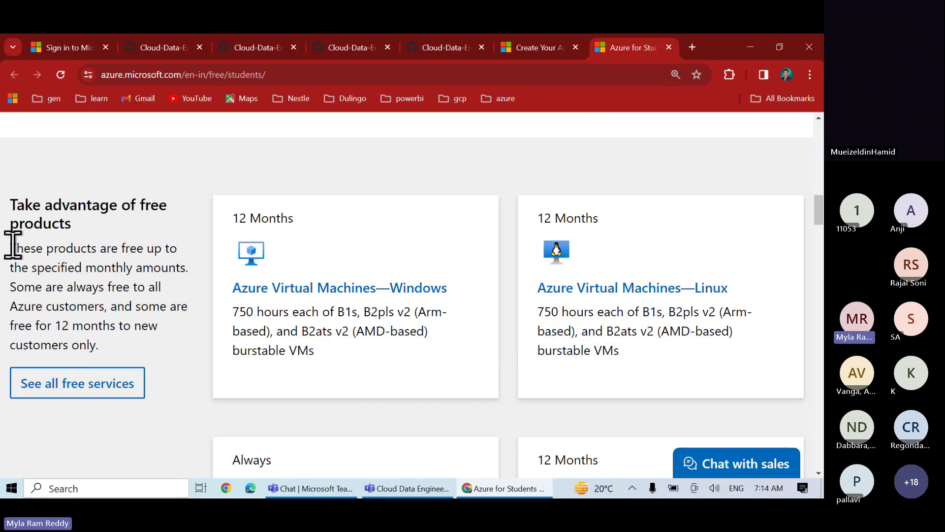
left_click_drag(12, 245, 178, 346)
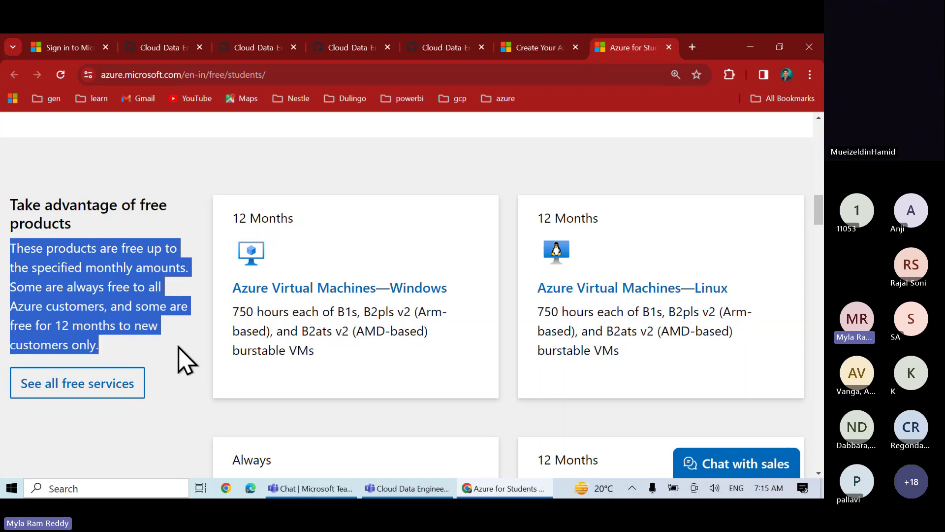
left_click(53, 321)
left_click_drag(53, 321, 109, 325)
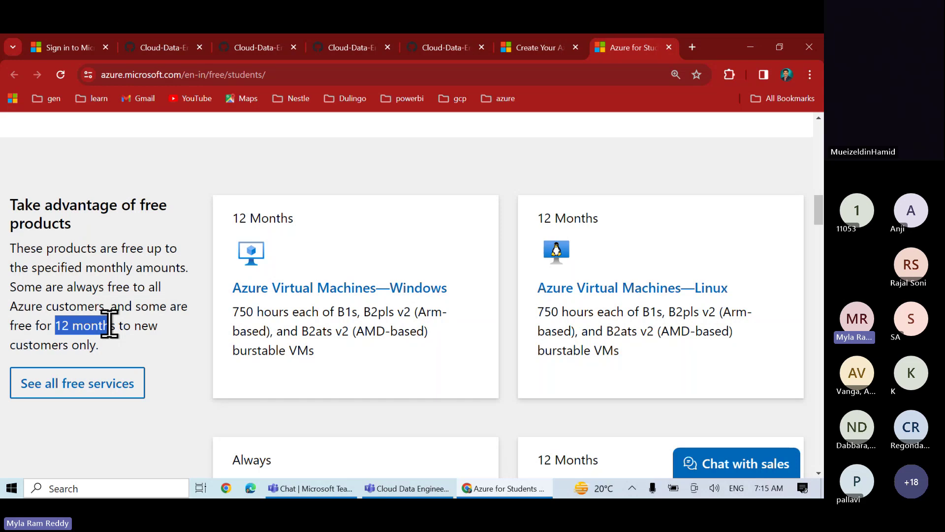
scroll(109, 325, "up", 2)
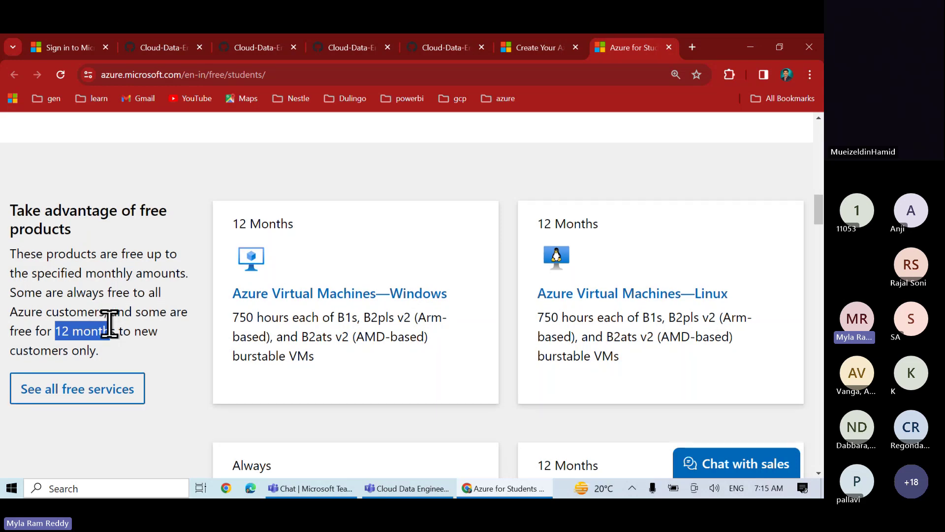
scroll(109, 325, "up", 15)
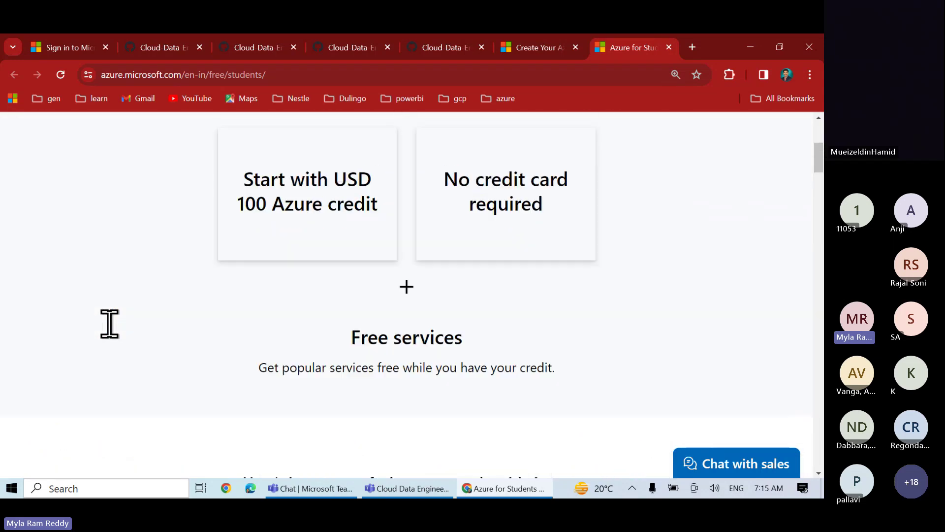
scroll(109, 325, "up", 3)
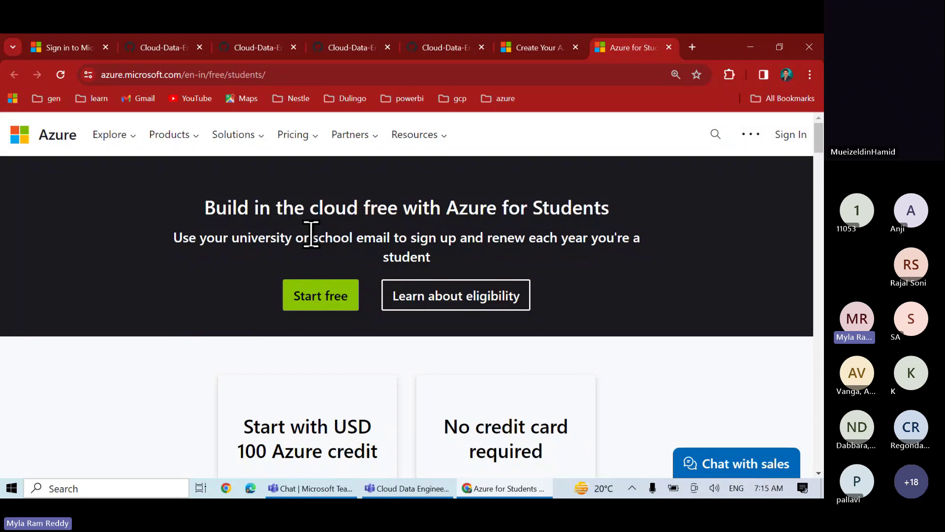
scroll(311, 234, "down", 2)
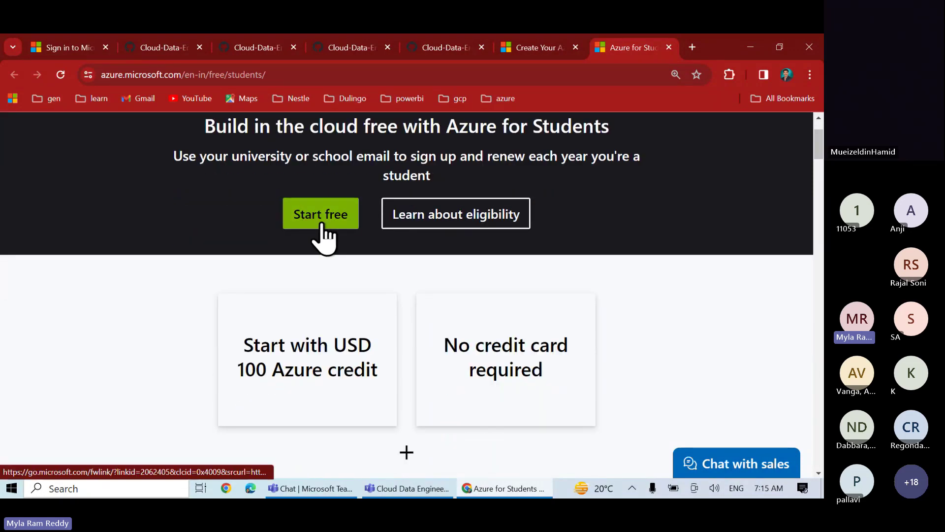
Start the Azure for Students sign-up with a different account and choose Create a new account
left_click(321, 224)
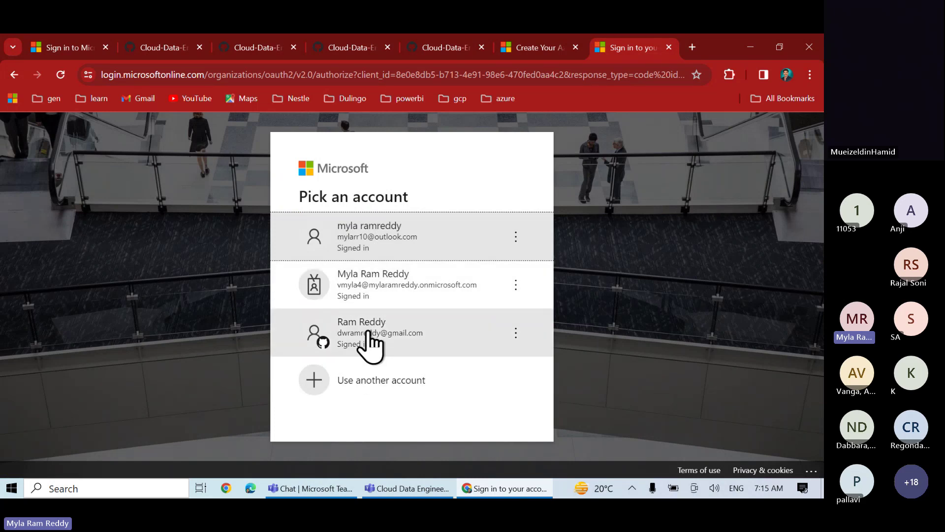
left_click(379, 387)
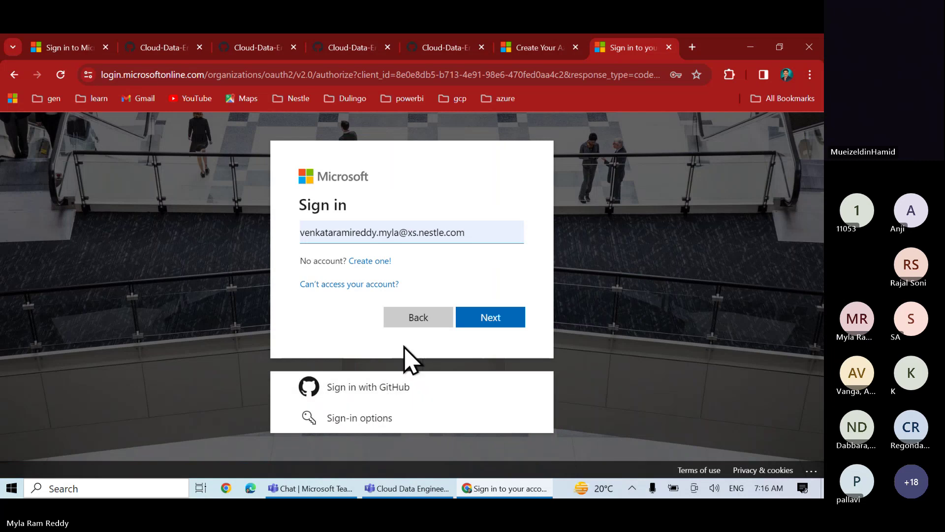
left_click(316, 233)
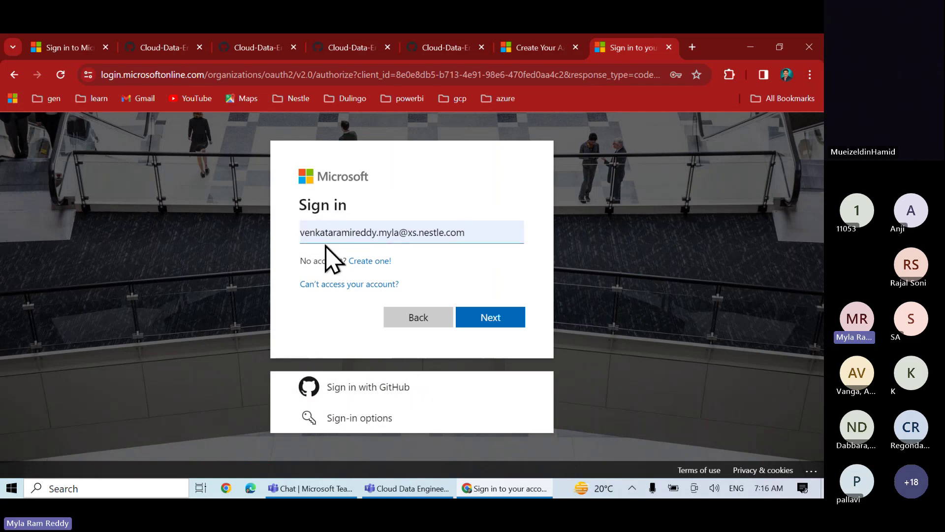
left_click(369, 261)
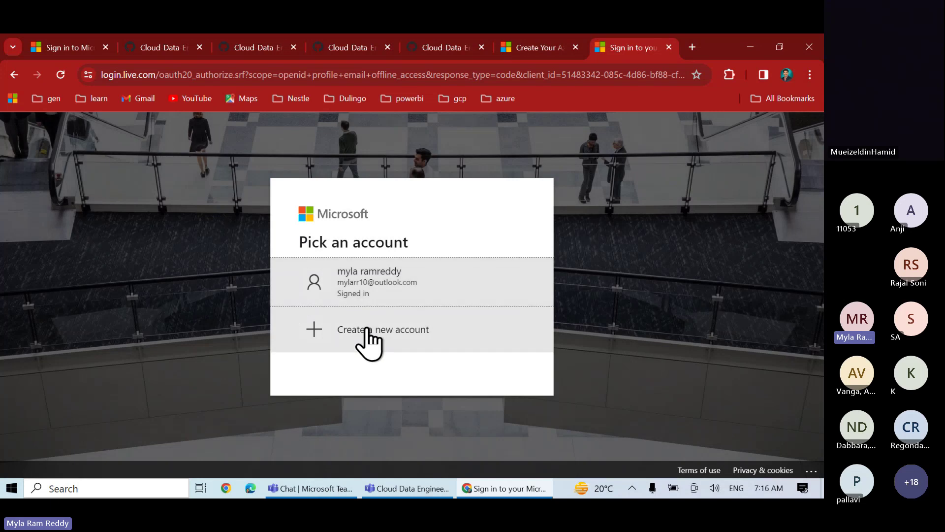
left_click(372, 276)
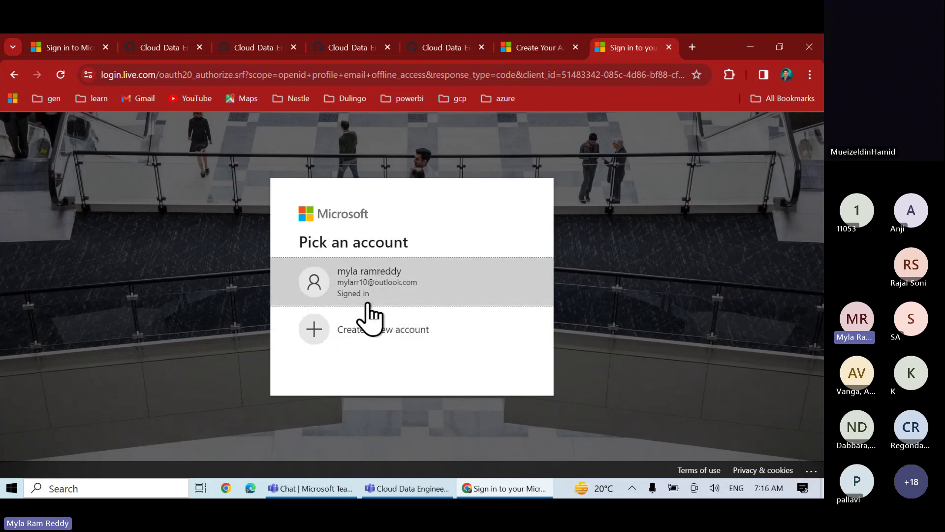
left_click(367, 339)
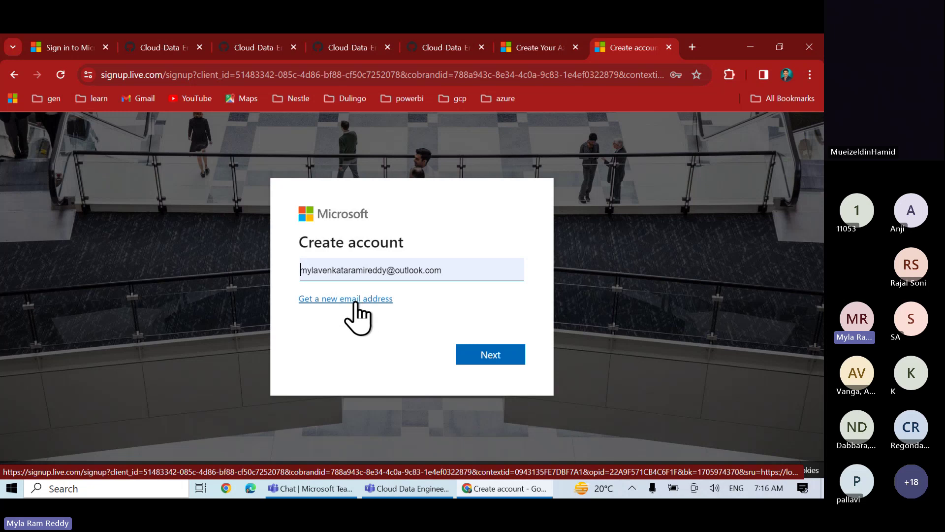
Switch to a new Outlook.com address and replace the suggested username with a new one
left_click(355, 301)
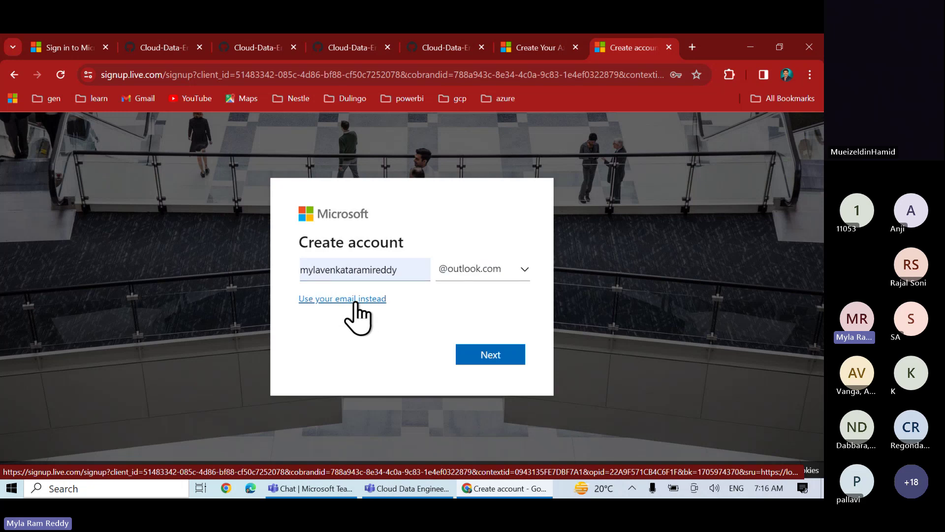
left_click_drag(401, 269, 297, 270)
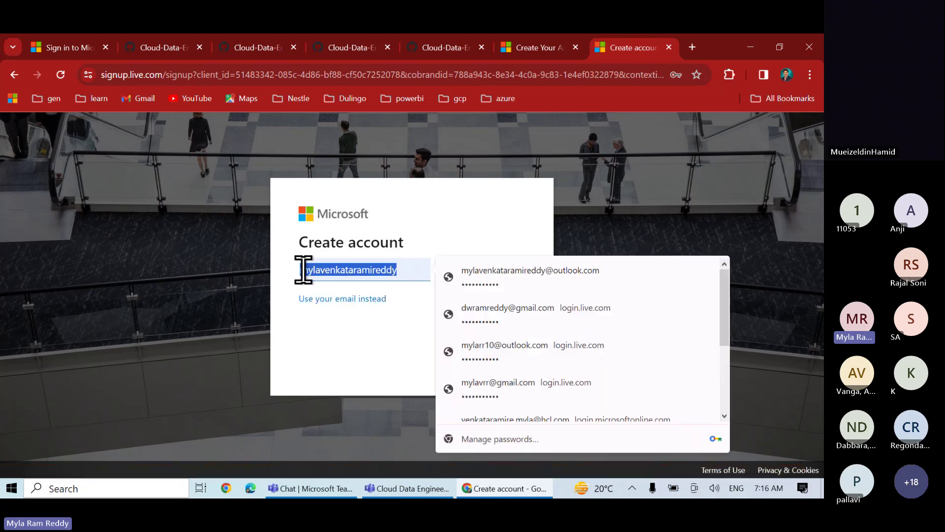
left_click(340, 367)
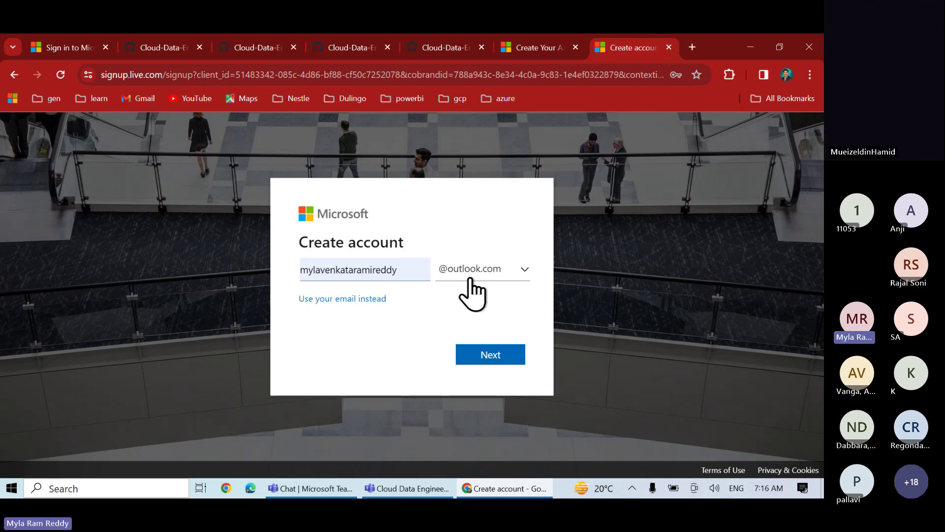
left_click(401, 268)
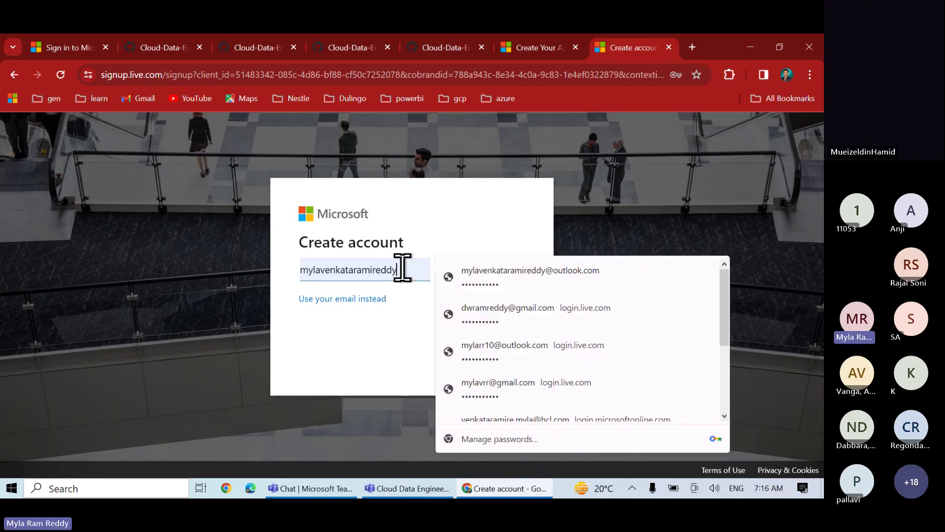
left_click_drag(401, 268, 294, 272)
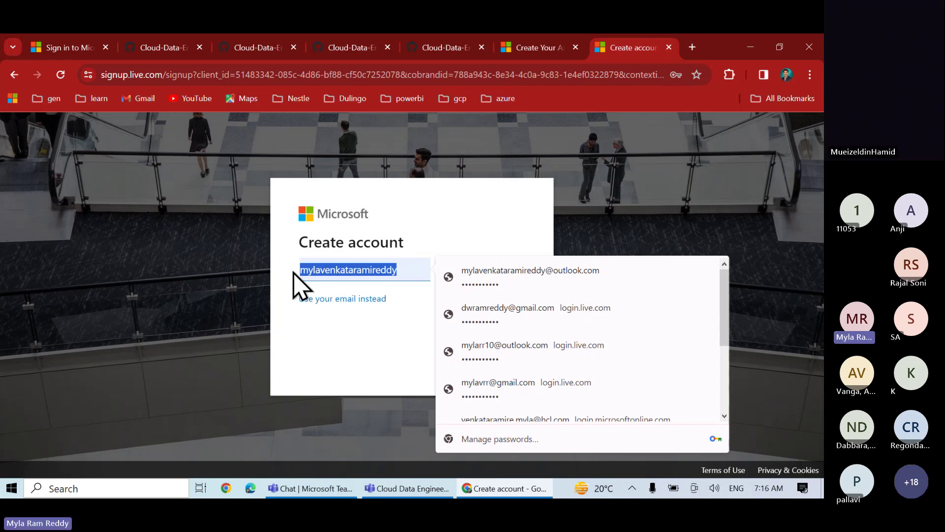
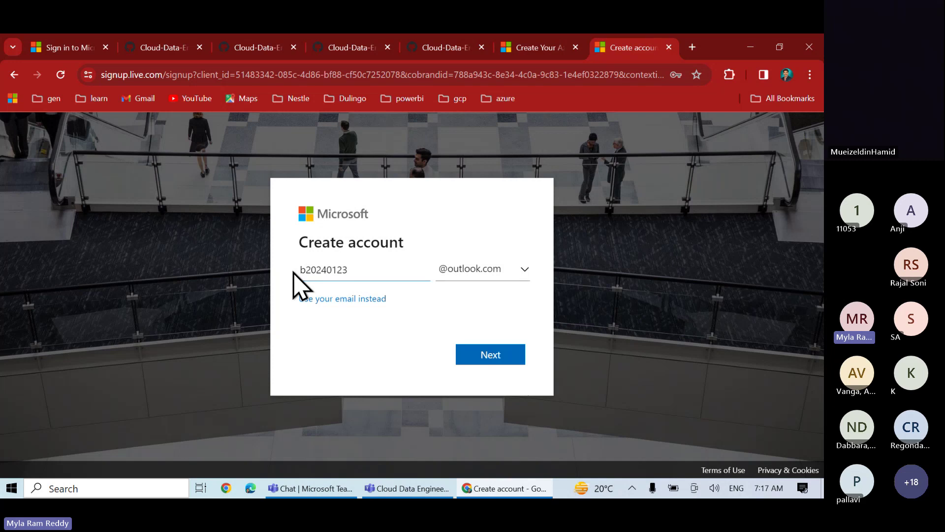
left_click(478, 361)
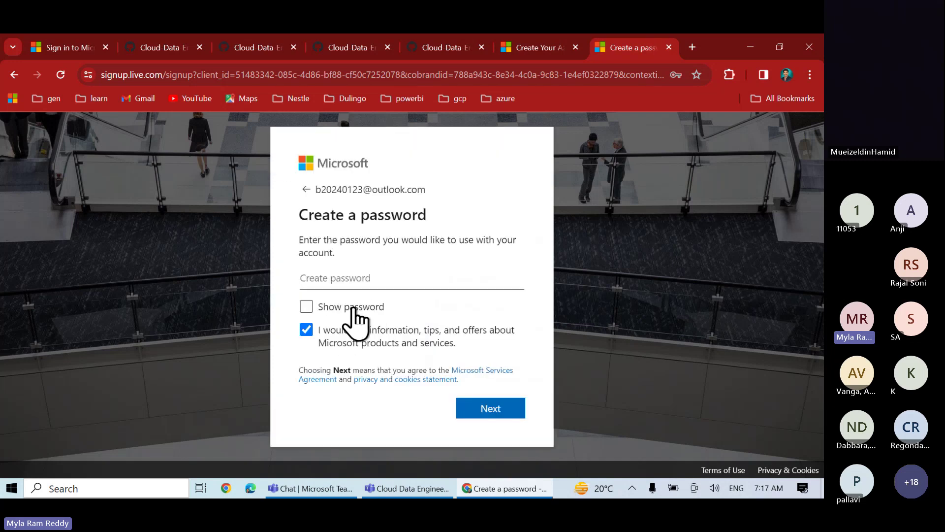
Enter the account password and continue to the next sign-up step
type("•••")
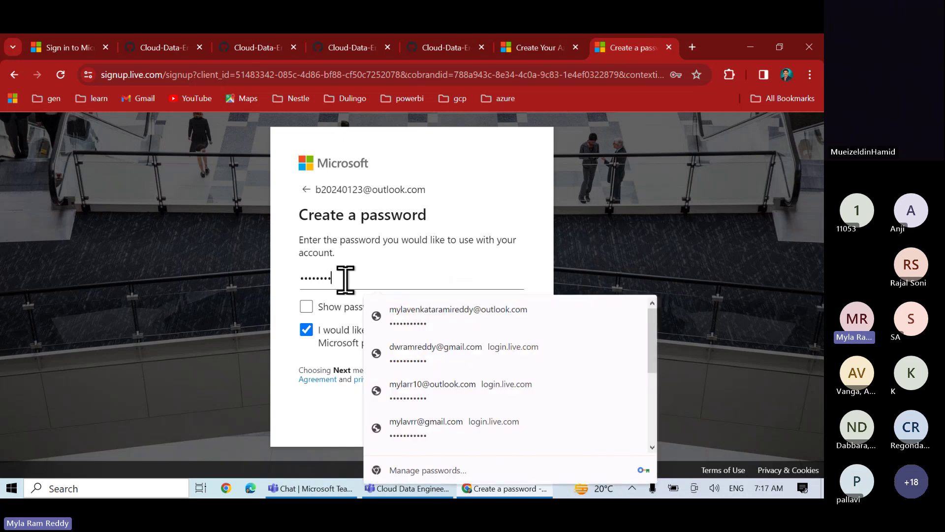
left_click(283, 363)
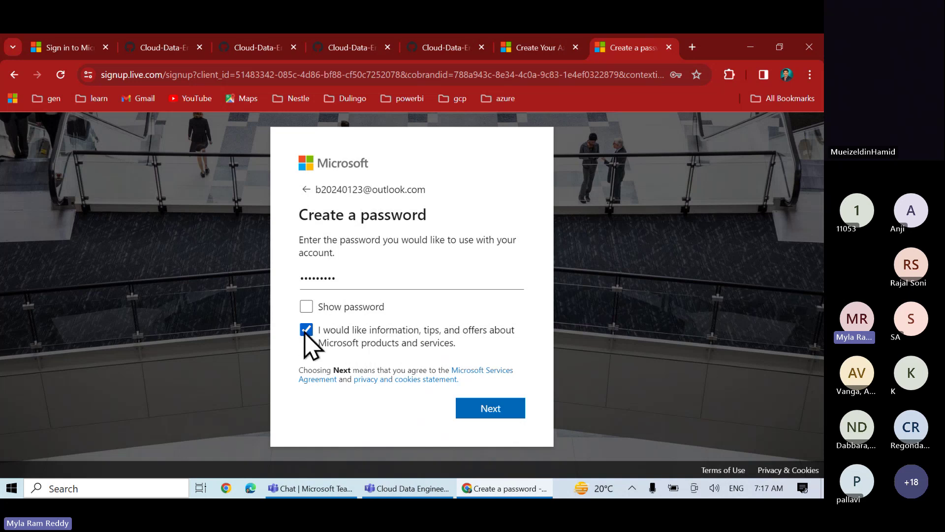
left_click(476, 410)
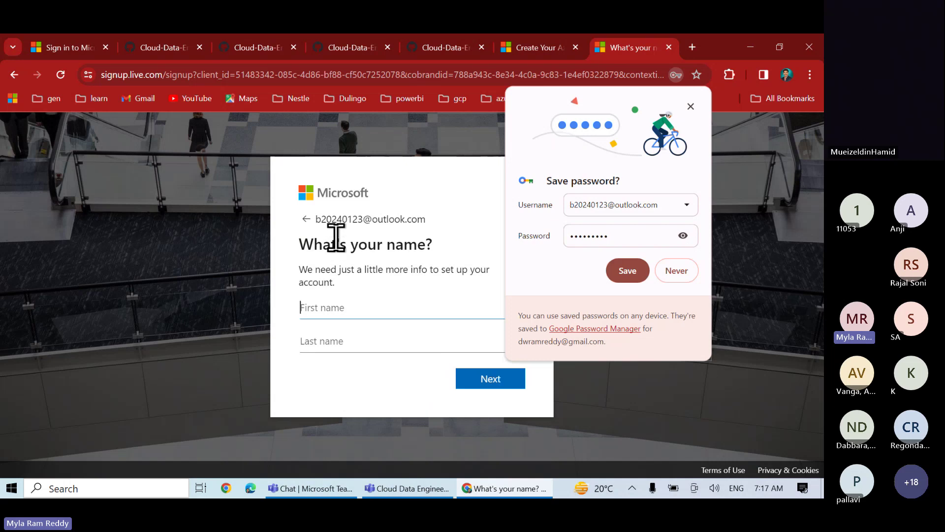
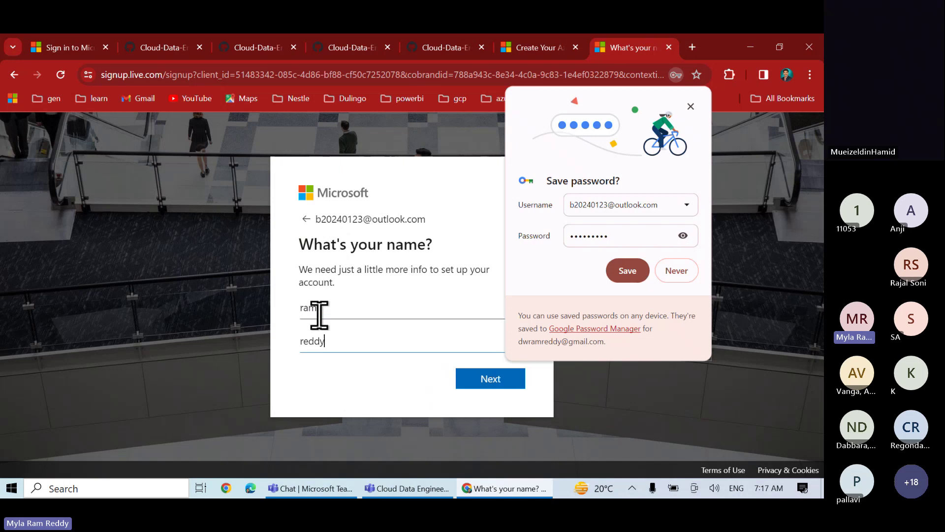
Enter the name, set the birthdate to 1 January 2000, and decline saving the password
left_click(489, 384)
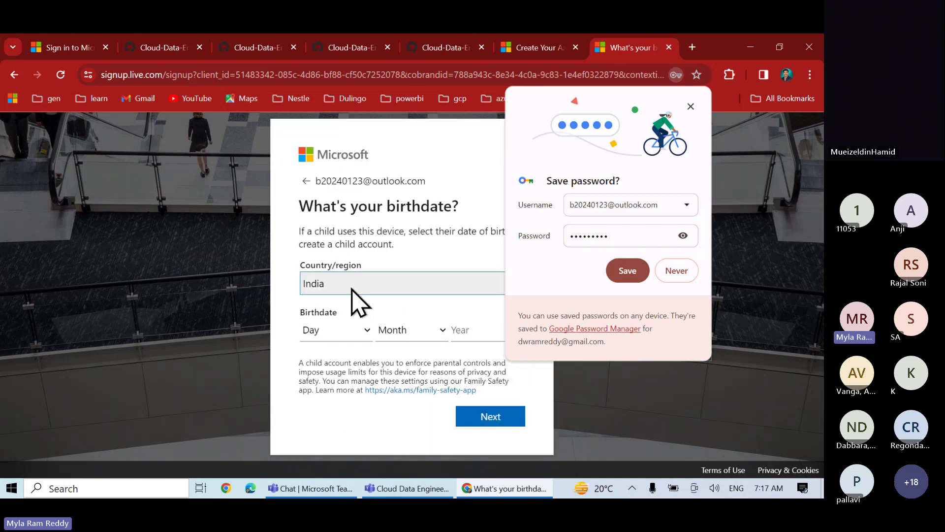
left_click(329, 335)
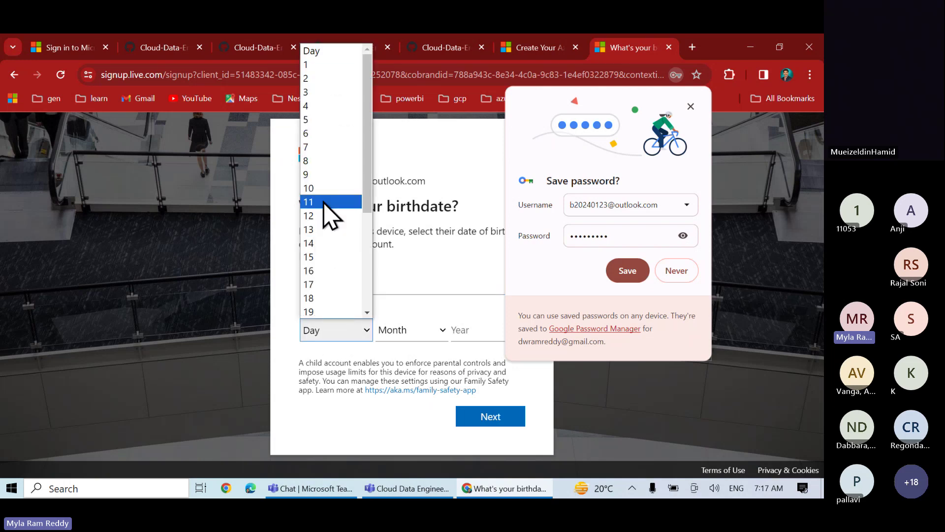
left_click(309, 64)
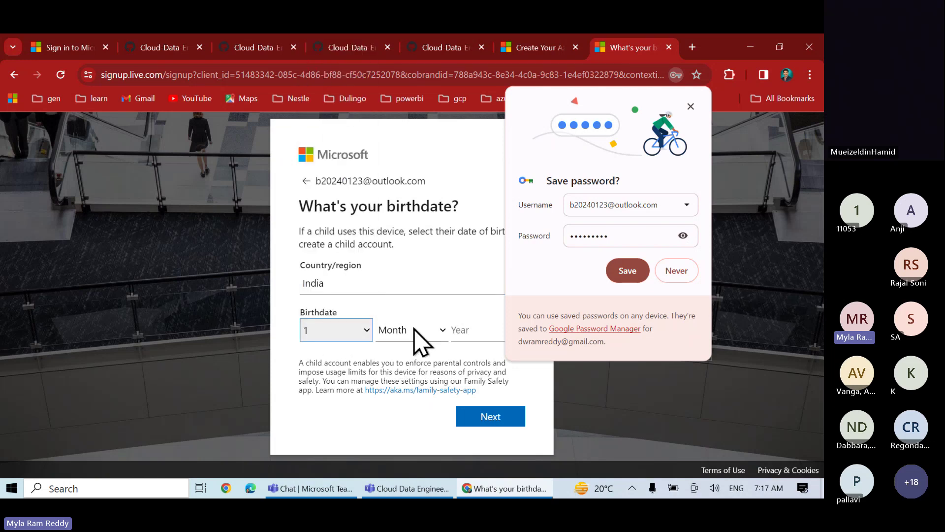
left_click(418, 333)
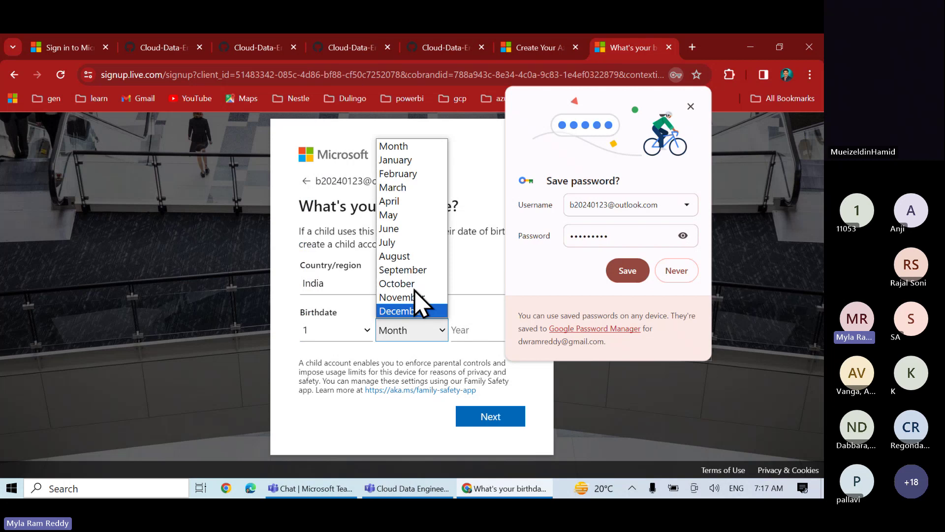
left_click(397, 161)
left_click(460, 332)
type("2")
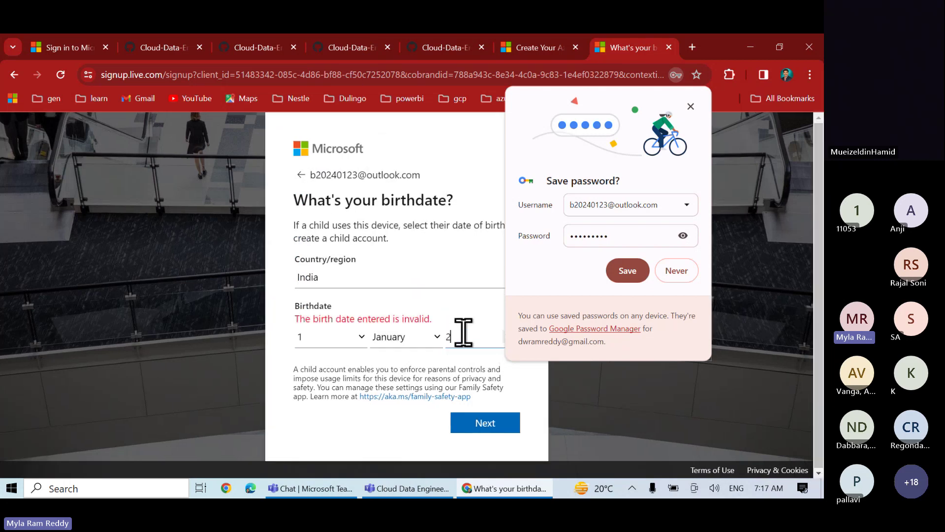
type("000")
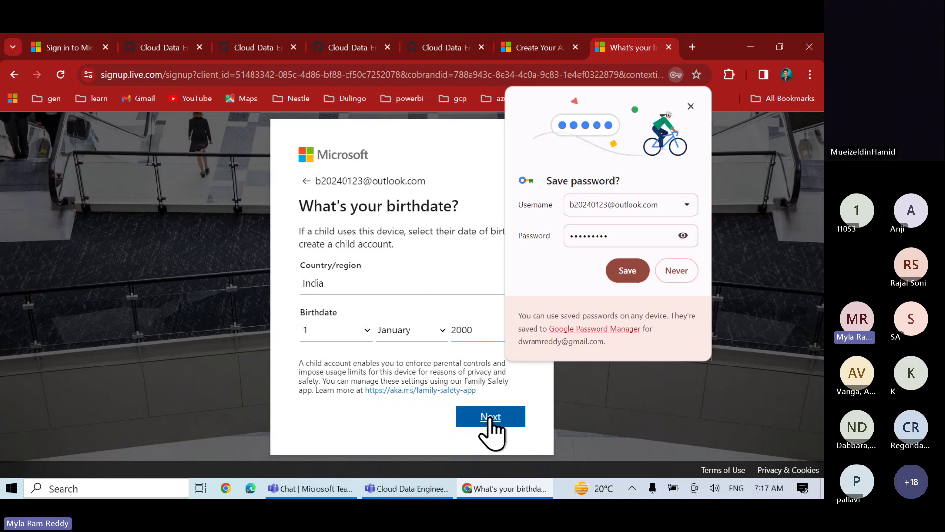
left_click(491, 420)
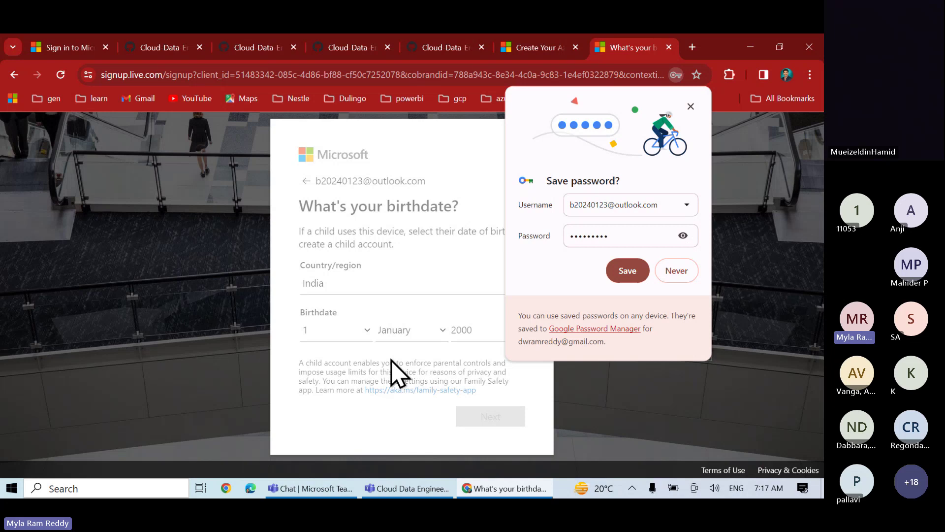
left_click(675, 272)
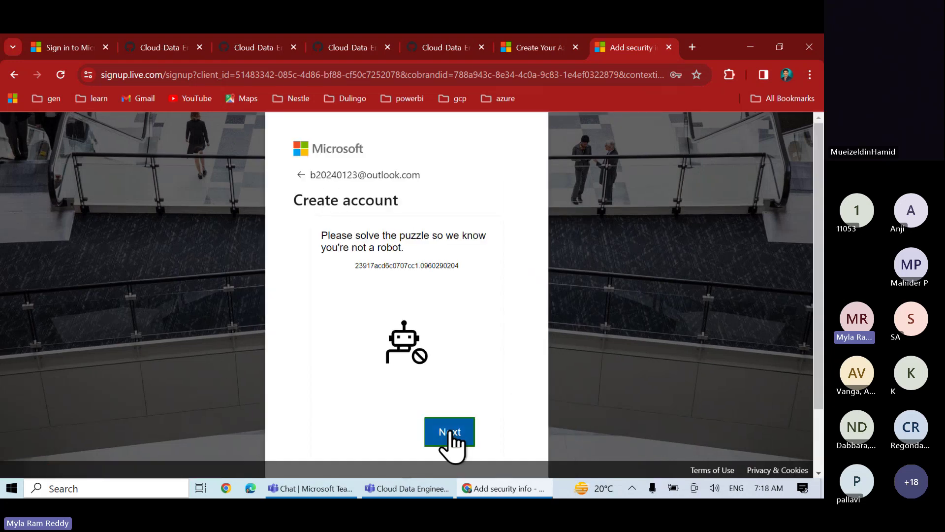
Rotate the hammer to match the hand, submit, then retry after the failed attempt
left_click(450, 434)
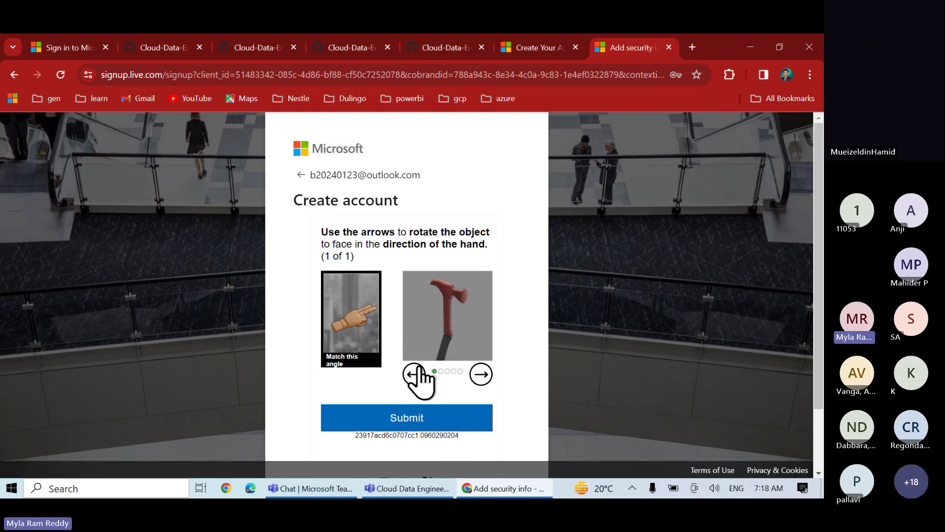
left_click(480, 374)
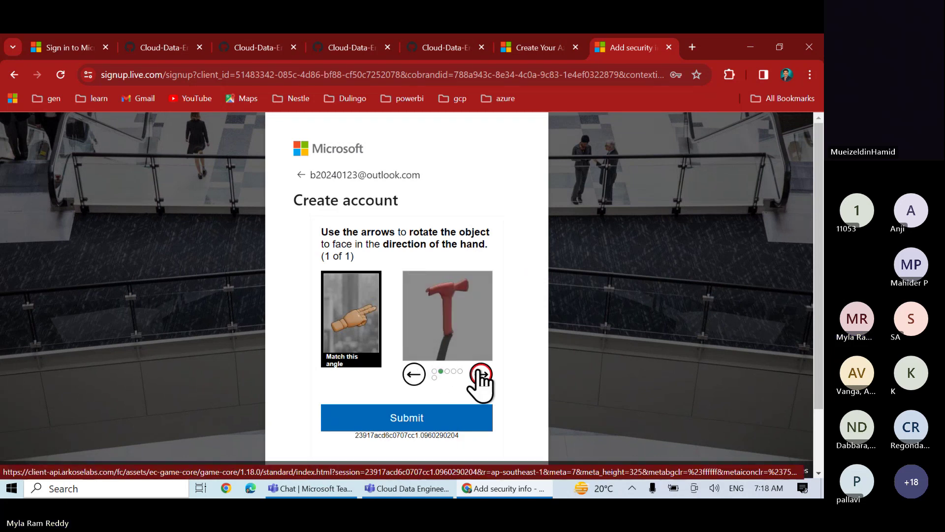
left_click(480, 374)
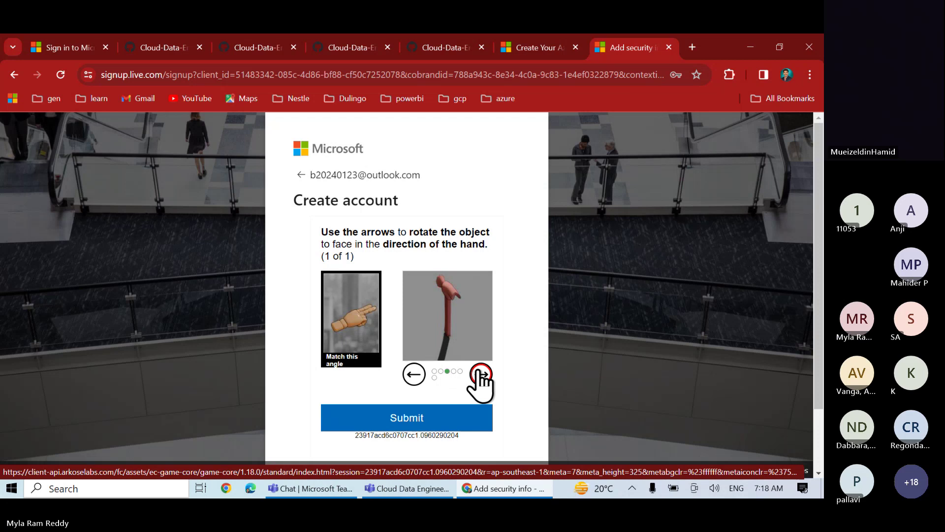
left_click(414, 375)
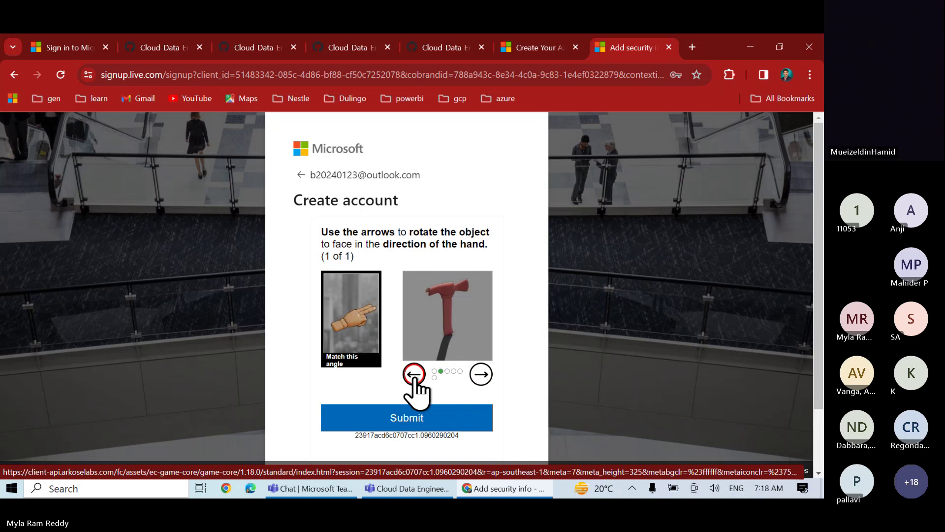
left_click(413, 375)
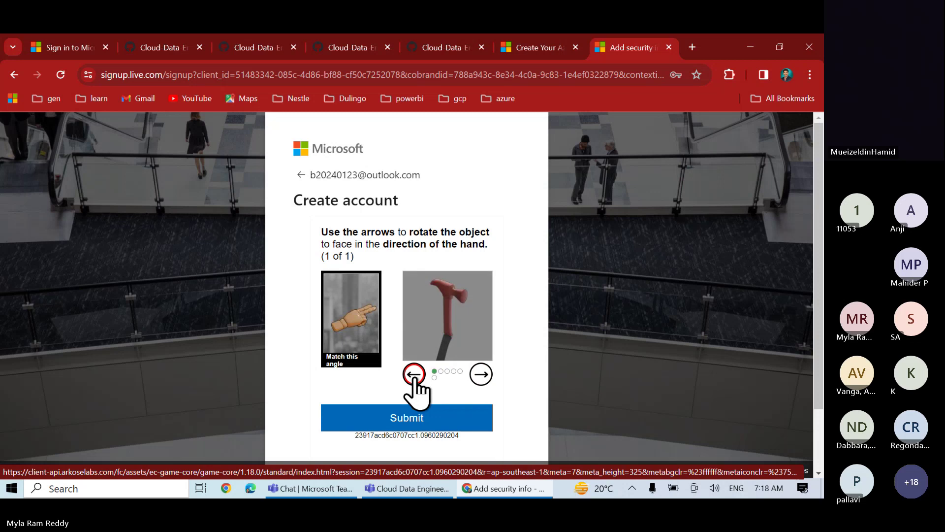
left_click(414, 375)
left_click(414, 375)
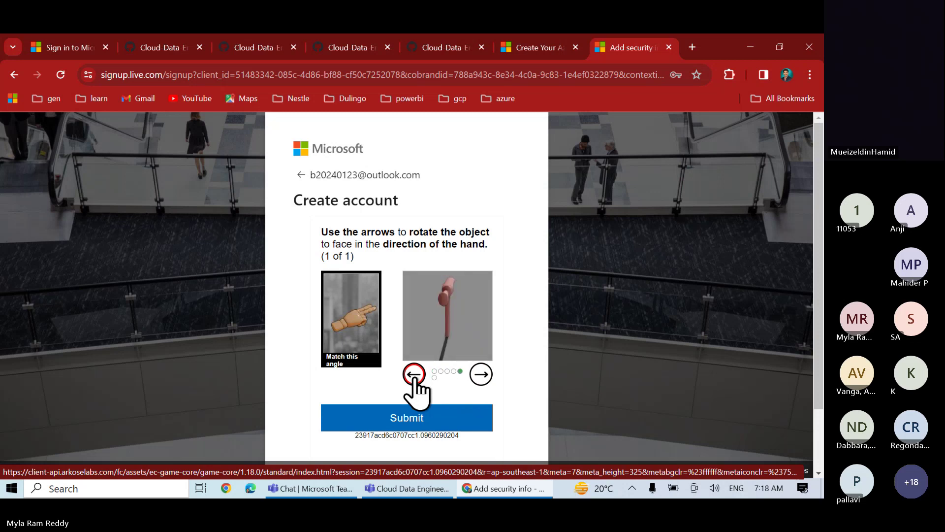
left_click(413, 375)
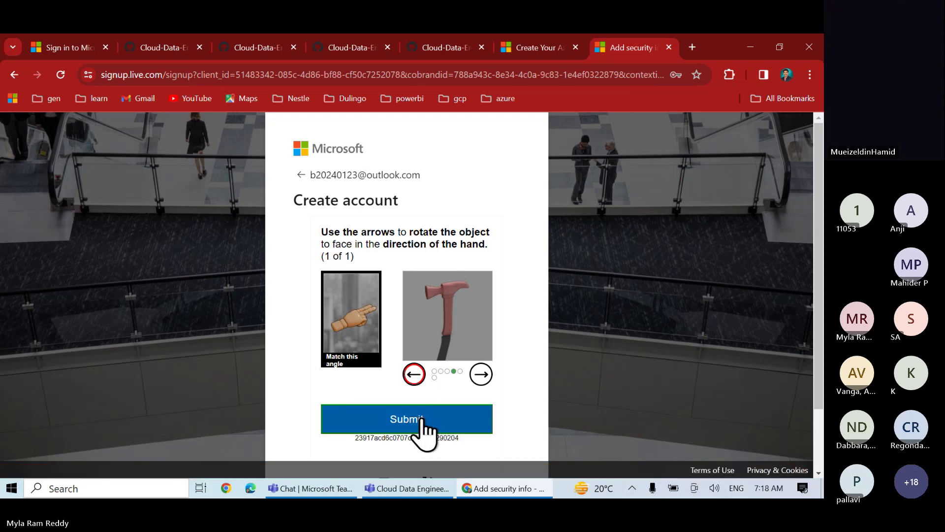
left_click(422, 418)
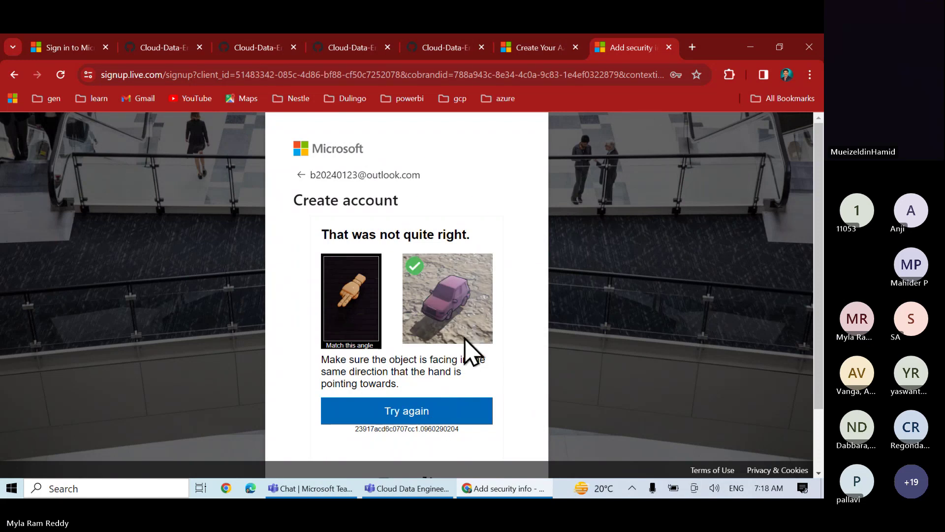
left_click(408, 414)
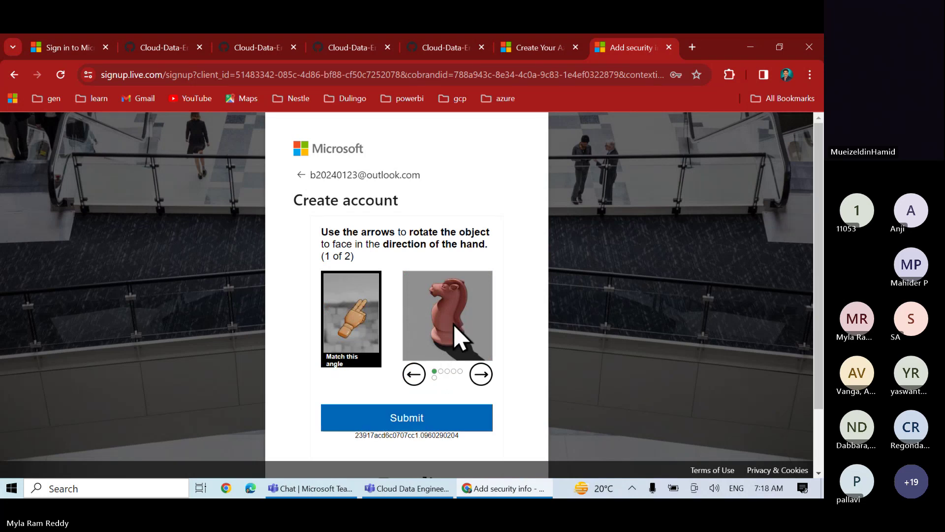
Rotate the chess knight five steps toward the hand's direction and submit the first puzzle
left_click(480, 375)
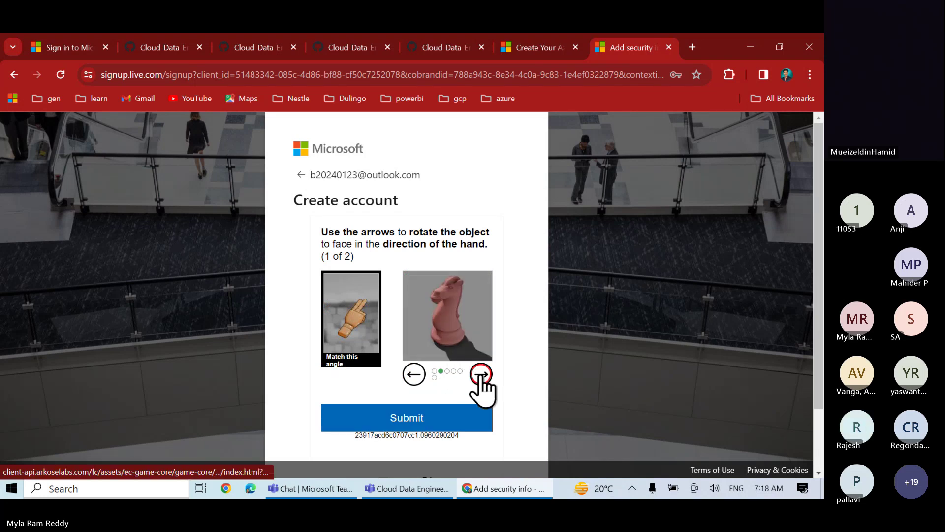
left_click(480, 375)
left_click(480, 375)
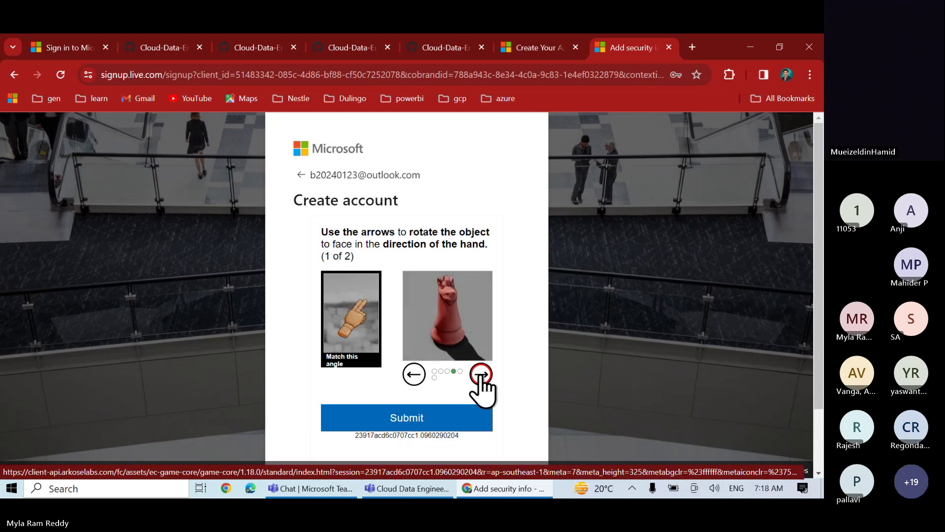
left_click(480, 376)
left_click(480, 375)
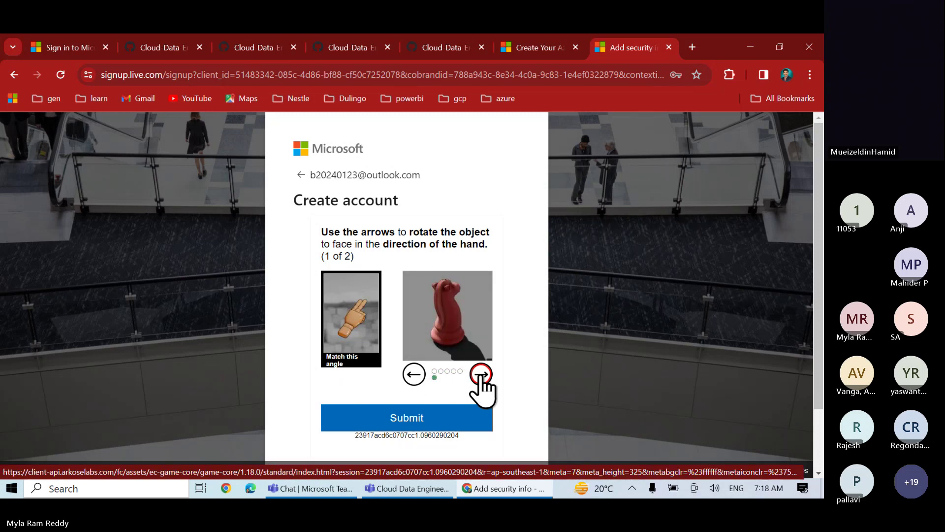
left_click(420, 424)
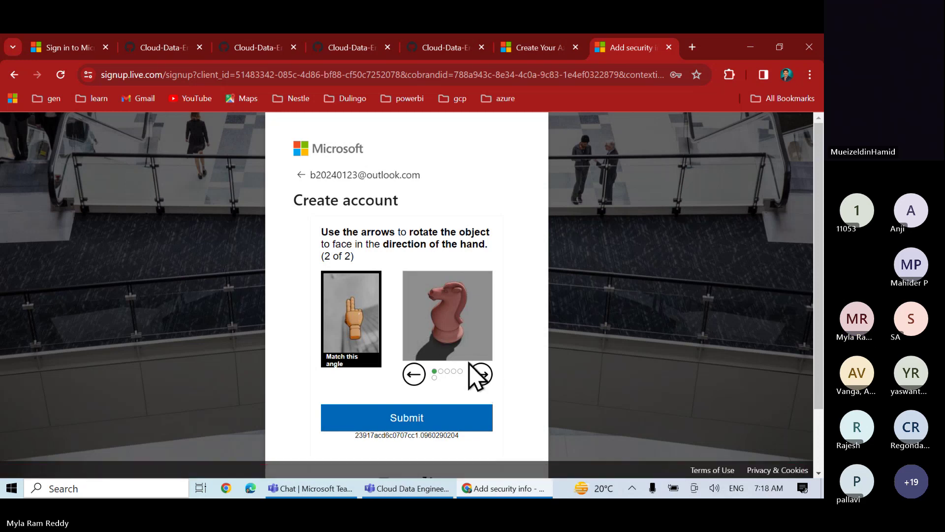
Rotate the knight in the second puzzle five steps and submit to finish the robot check
left_click(481, 375)
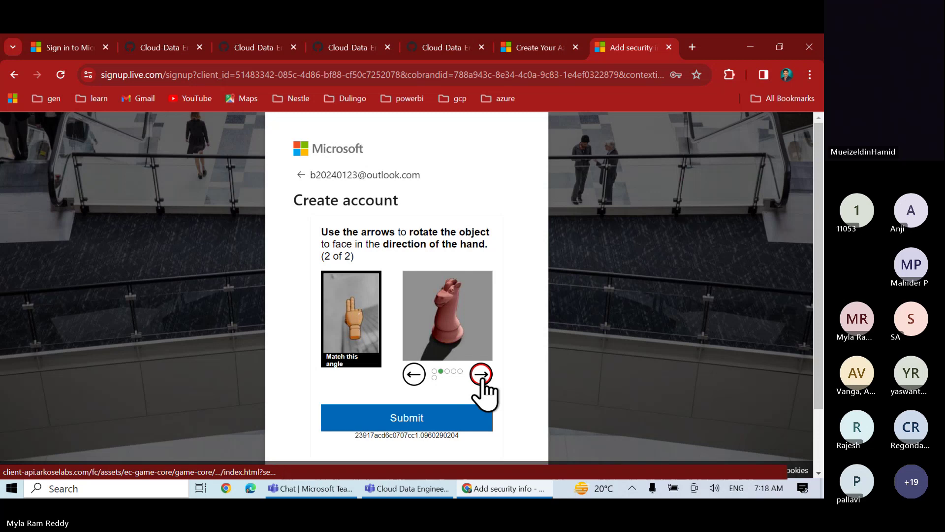
left_click(481, 375)
left_click(481, 375)
left_click(481, 376)
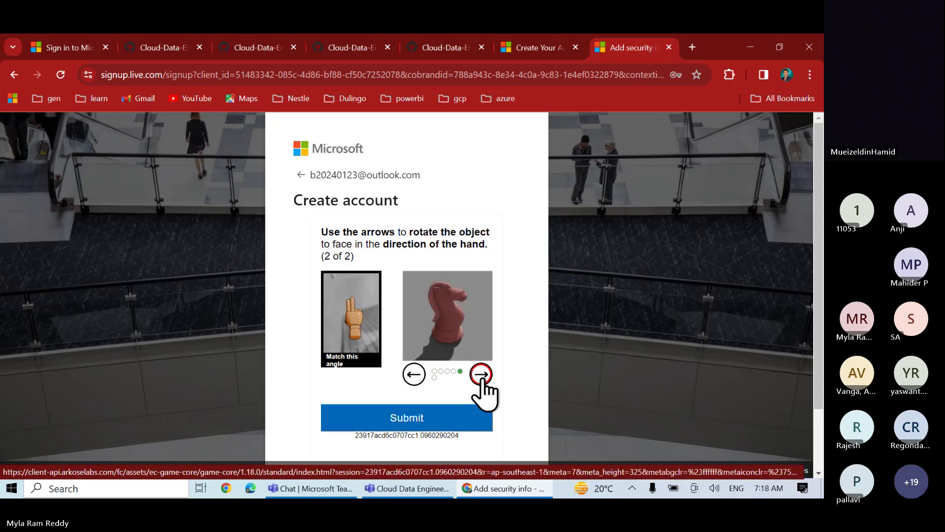
left_click(481, 375)
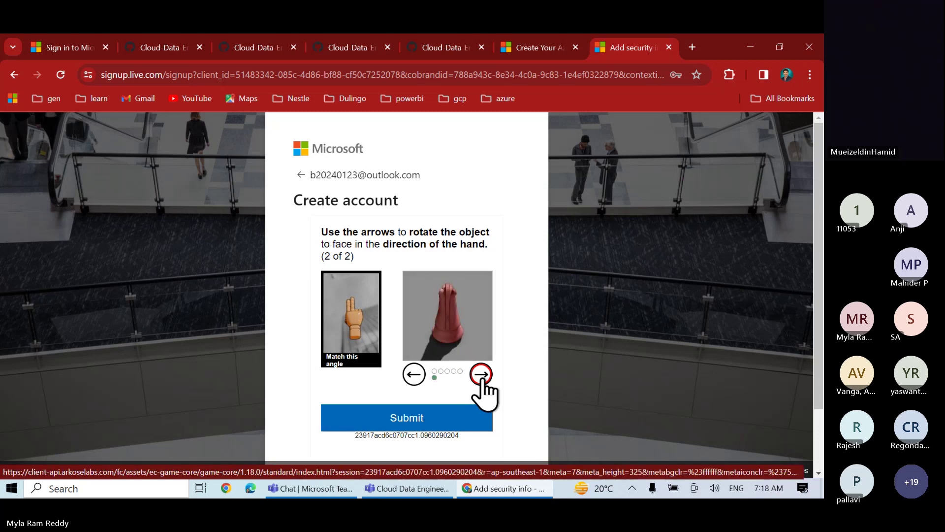
left_click(416, 422)
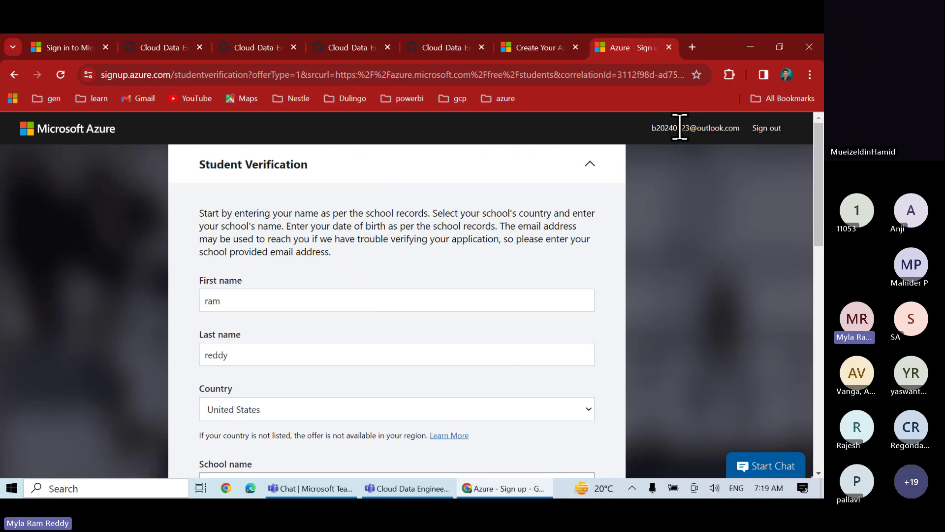
Set the student verification country to India
left_click_drag(653, 128, 744, 138)
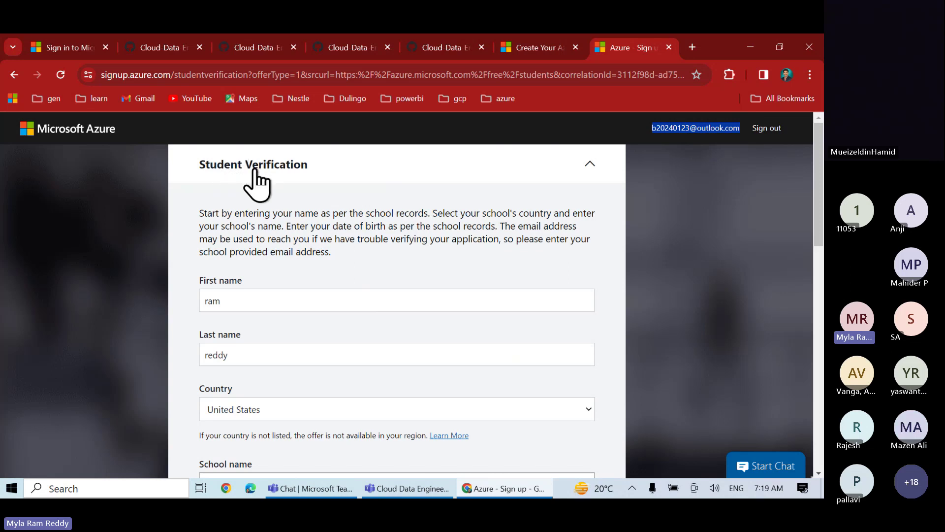
scroll(298, 254, "down", 2)
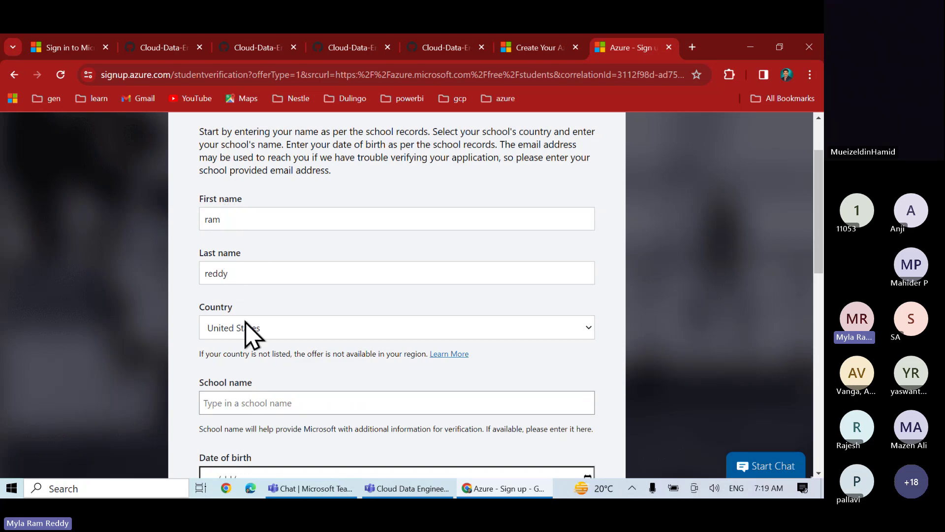
scroll(251, 330, "down", 2)
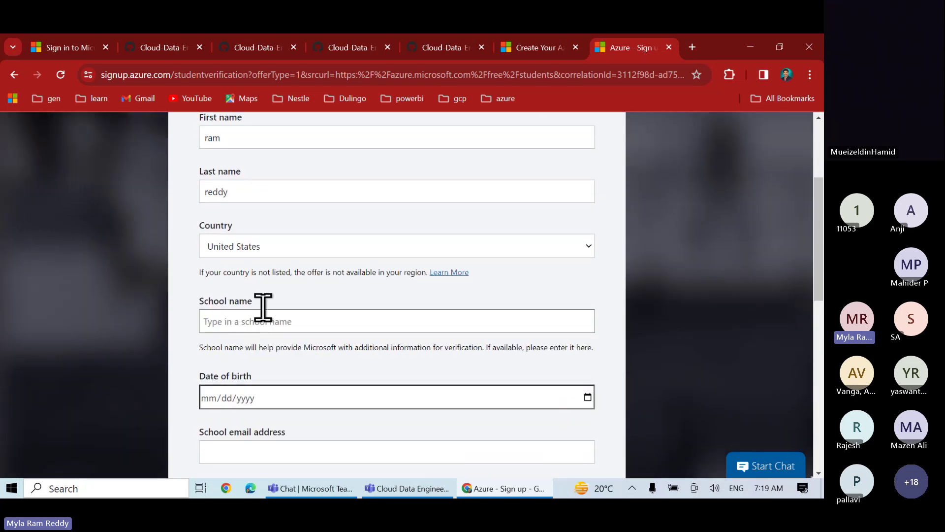
left_click(268, 249)
type("in")
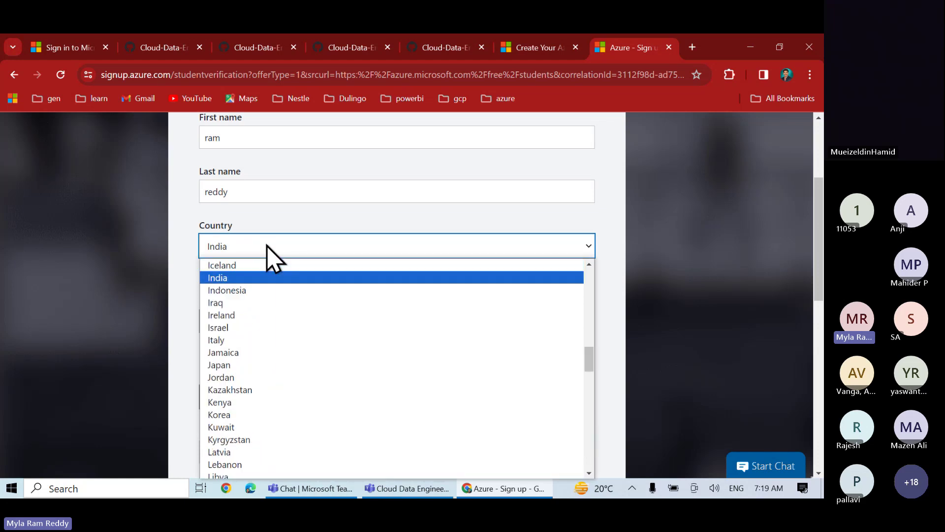
left_click(228, 279)
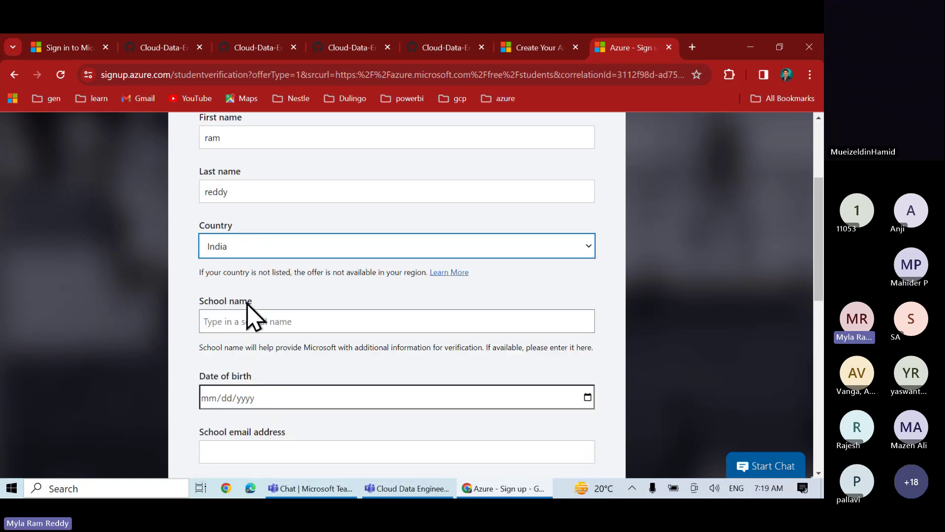
Choose Chaitanya Bharathi Institute Of Technology (Hyderabad, Telangana) as the school name
left_click(222, 318)
type("cbi")
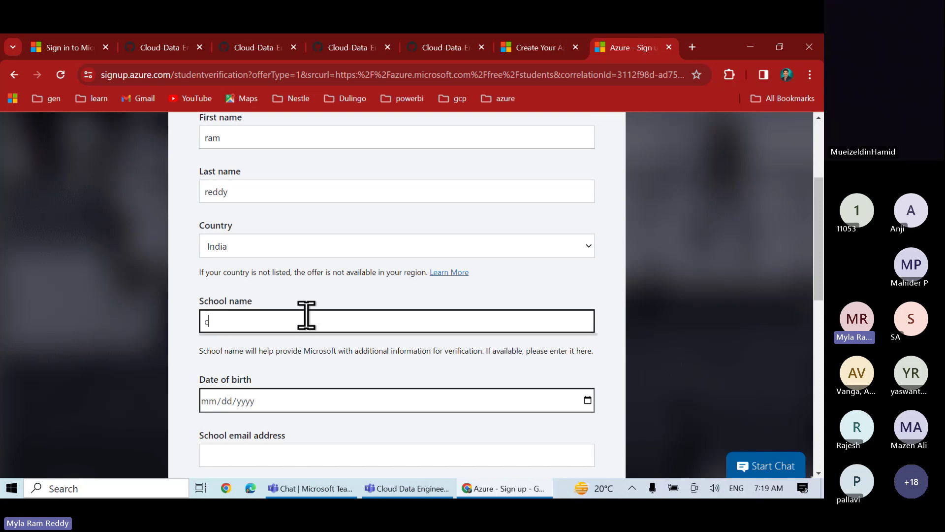
key("BackSpace")
key("BackSpace")
key("BackSpace")
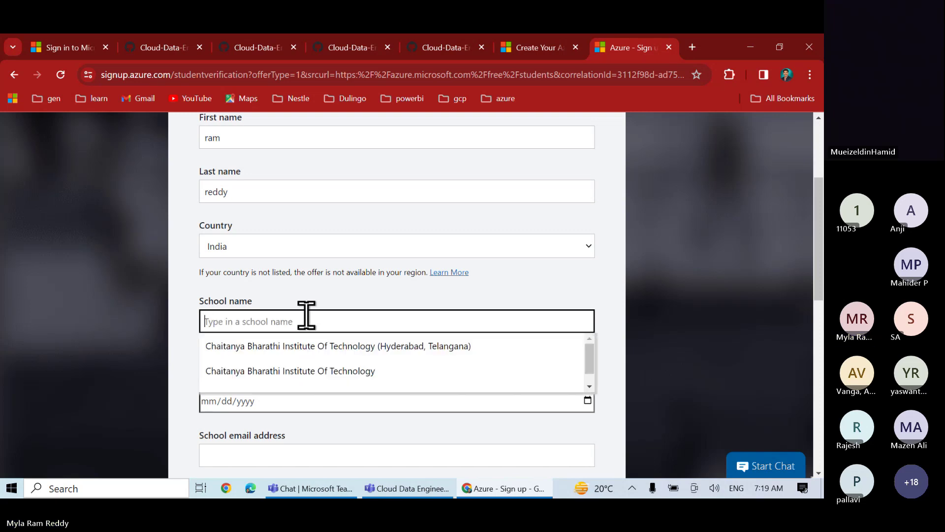
left_click(305, 345)
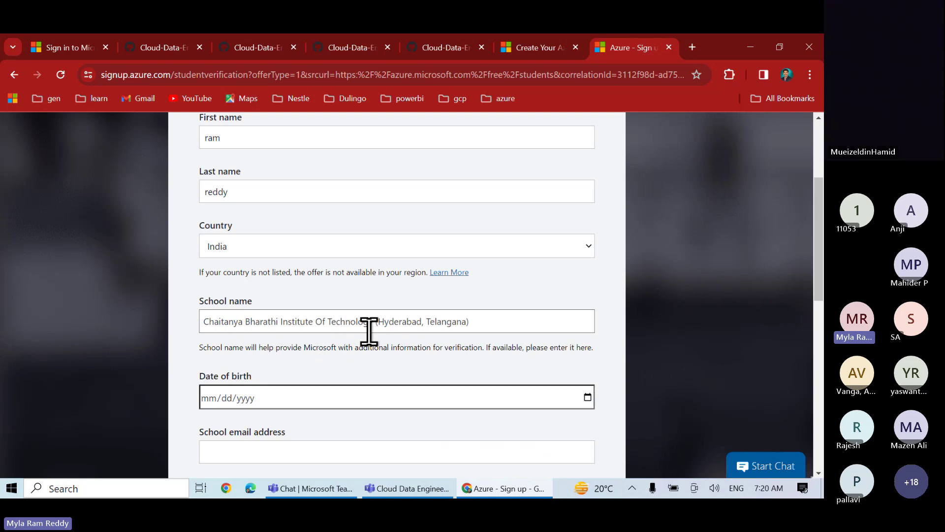
scroll(253, 398, "down", 2)
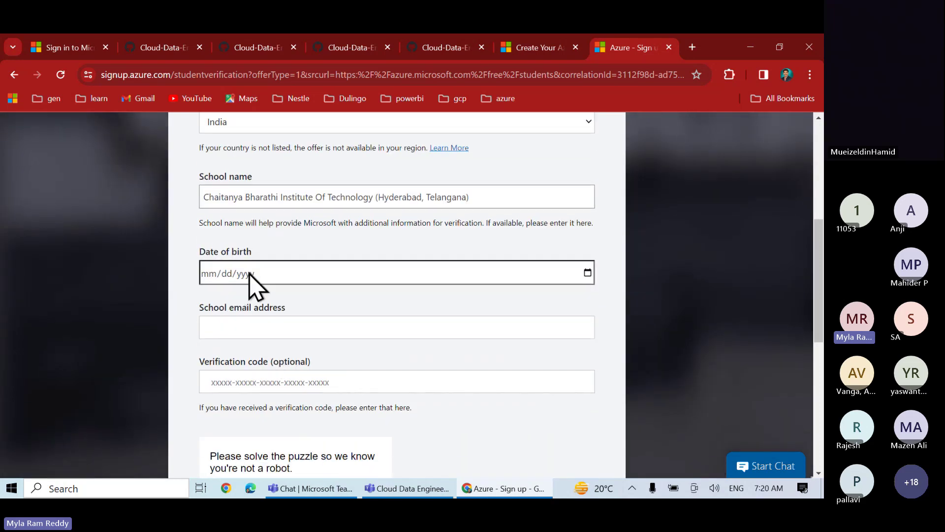
left_click(235, 327)
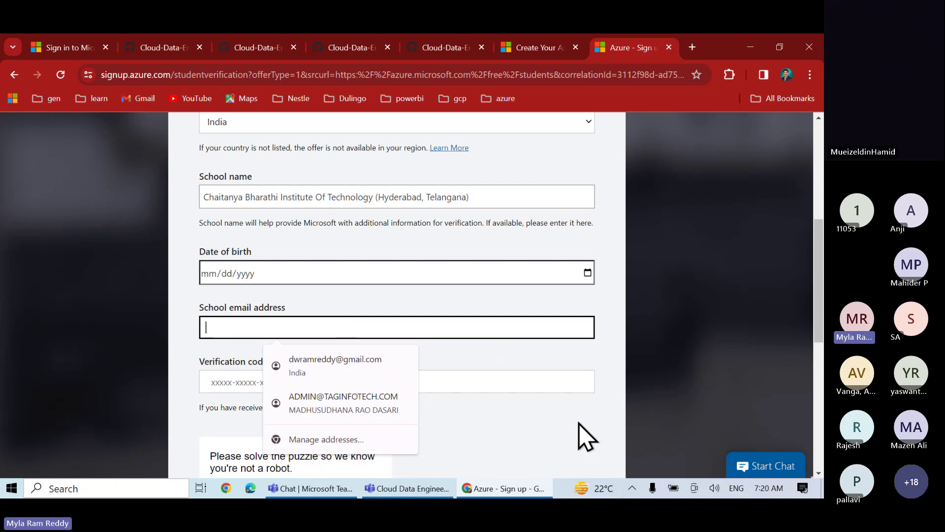
scroll(580, 433, "down", 5)
scroll(485, 436, "down", 3)
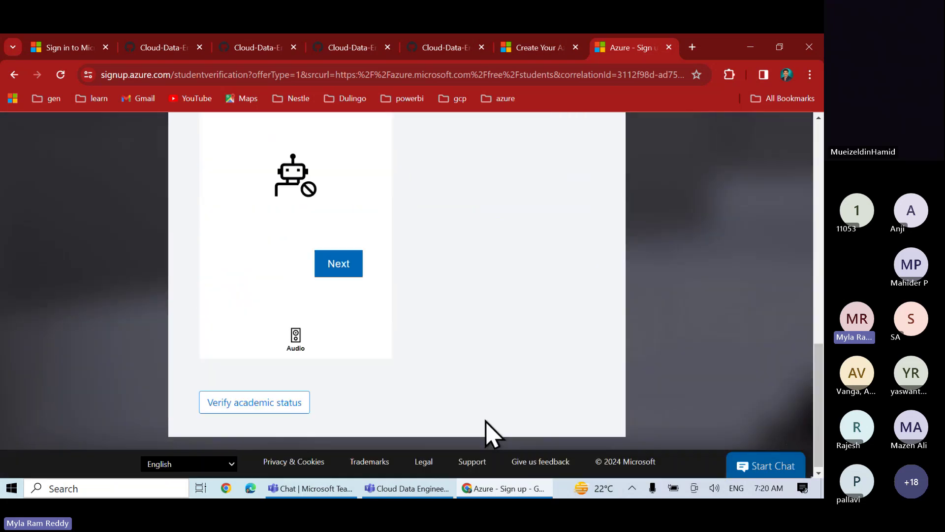
scroll(475, 348, "up", 6)
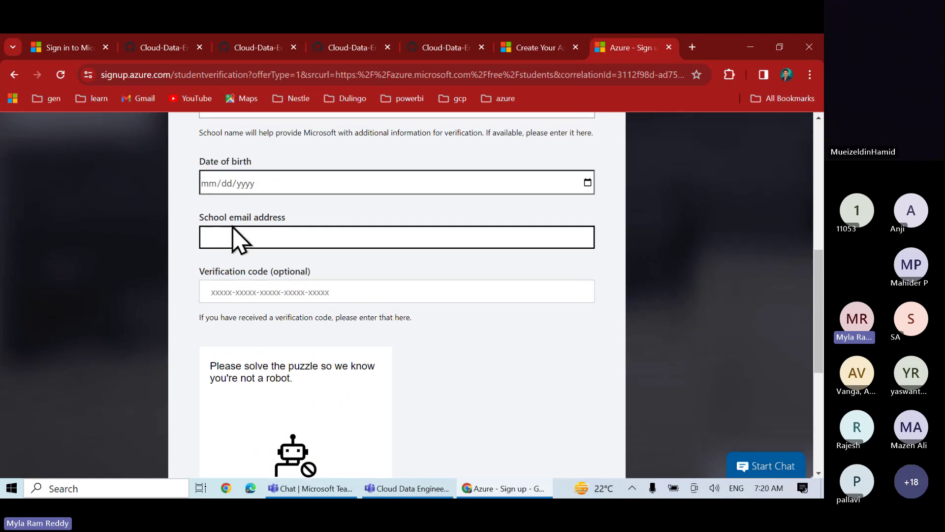
double_click(240, 218)
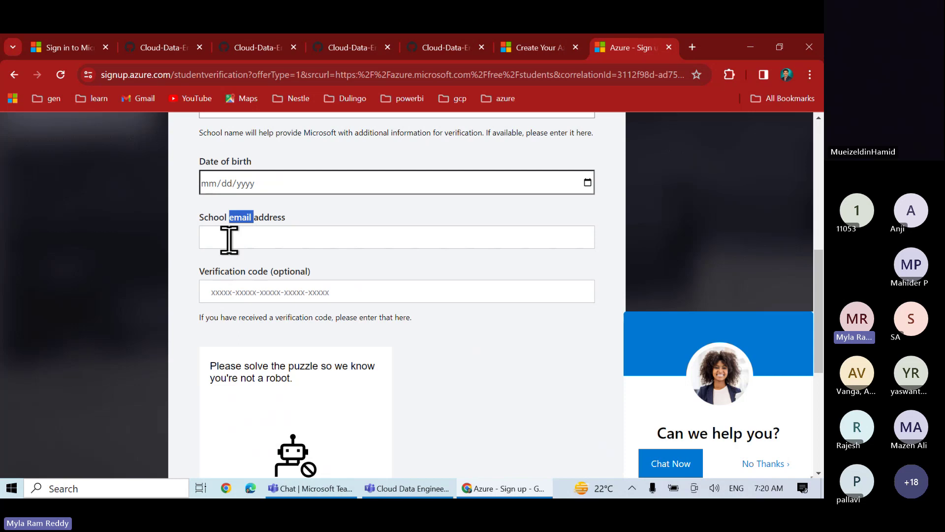
scroll(424, 238, "up", 5)
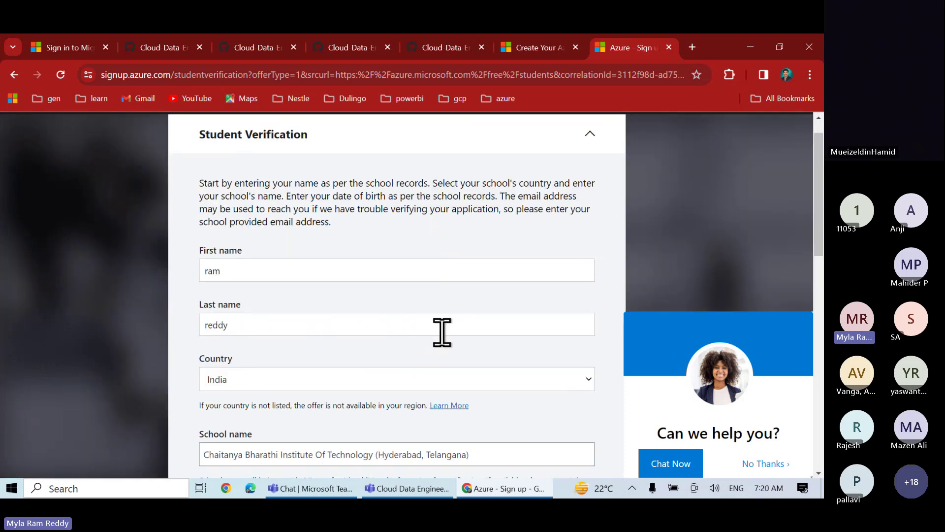
scroll(441, 331, "down", 3)
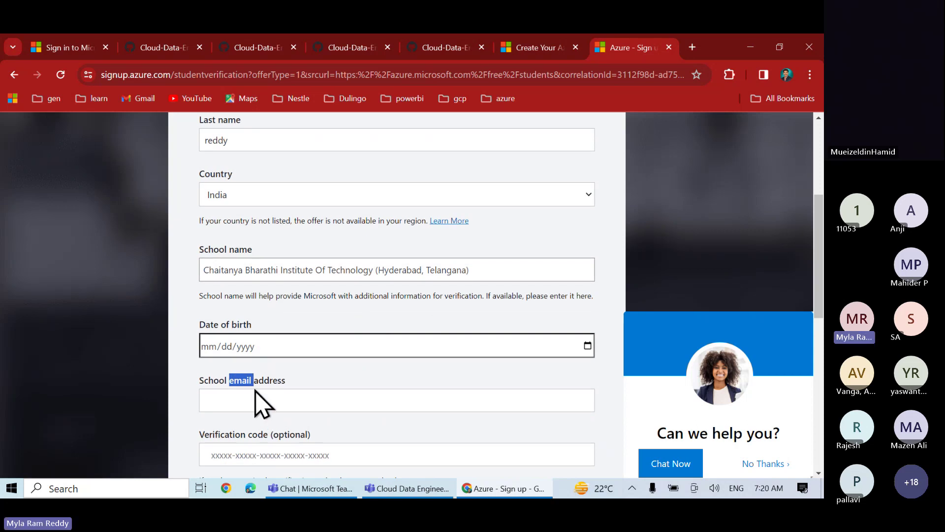
scroll(348, 238, "down", 1)
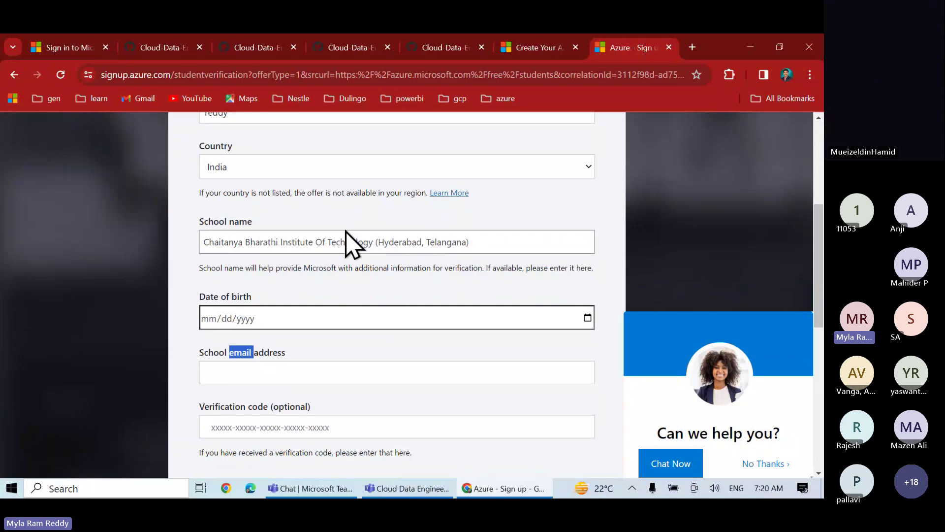
scroll(347, 238, "down", 4)
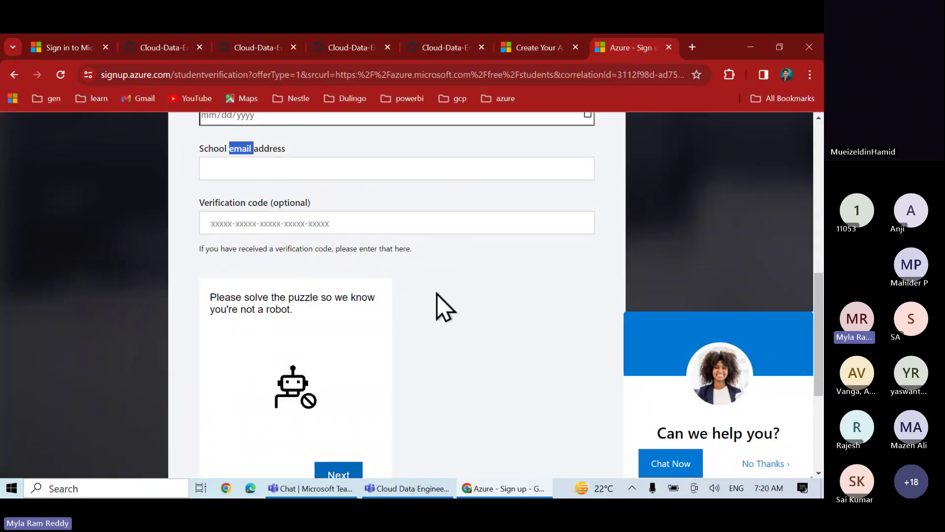
scroll(443, 306, "up", 9)
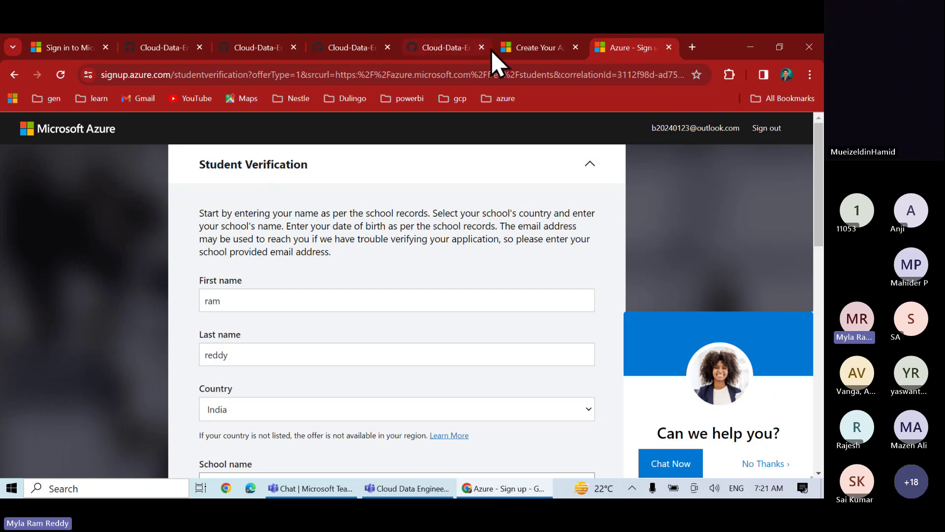
Switch to the GitHub ADF02_Azure Free Account.md notes and scroll through the credit card, student and sandbox routes
left_click(446, 48)
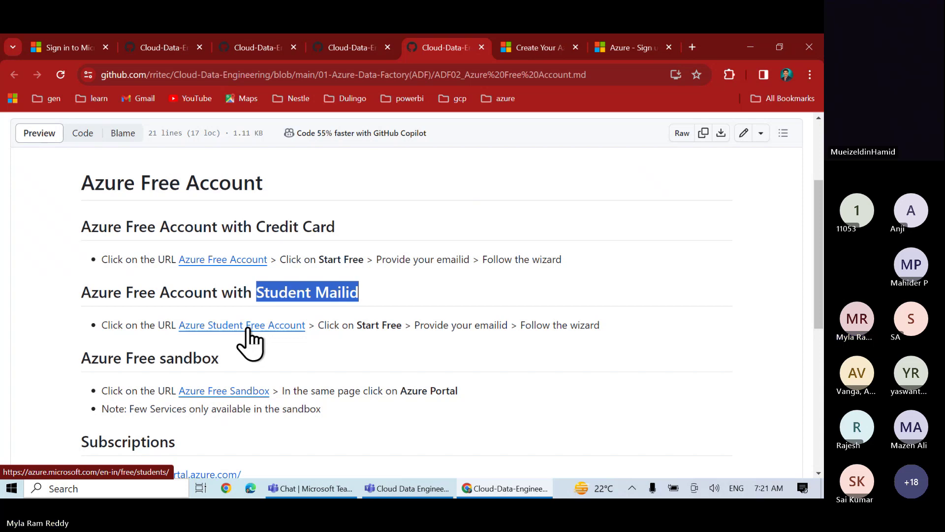
left_click(512, 367)
scroll(512, 367, "down", 2)
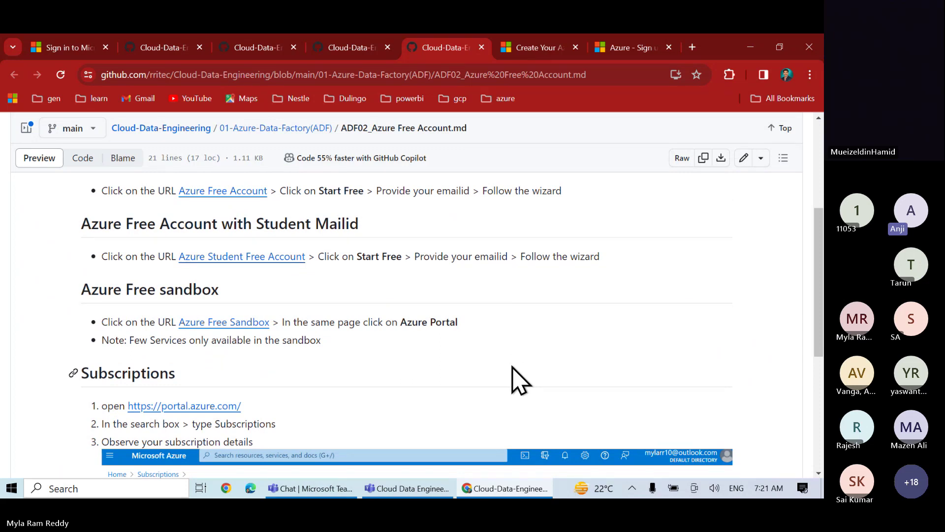
scroll(512, 367, "up", 2)
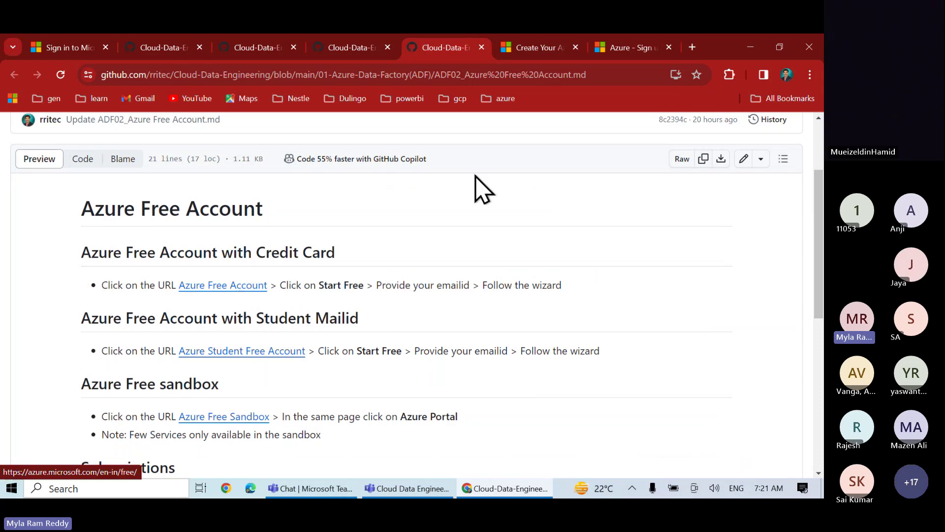
Start the free account sign-up from the Create Your Azure Free Account page
left_click(525, 49)
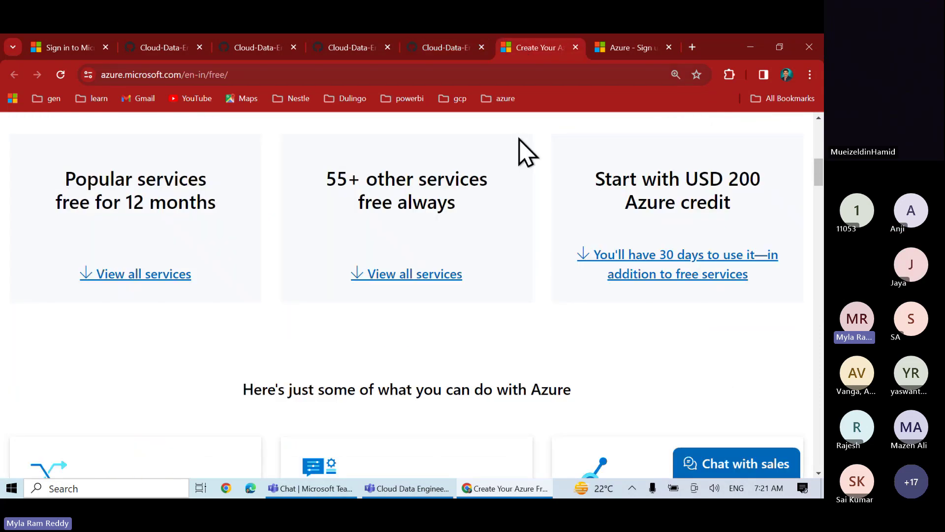
scroll(520, 273, "up", 2)
scroll(519, 273, "up", 4)
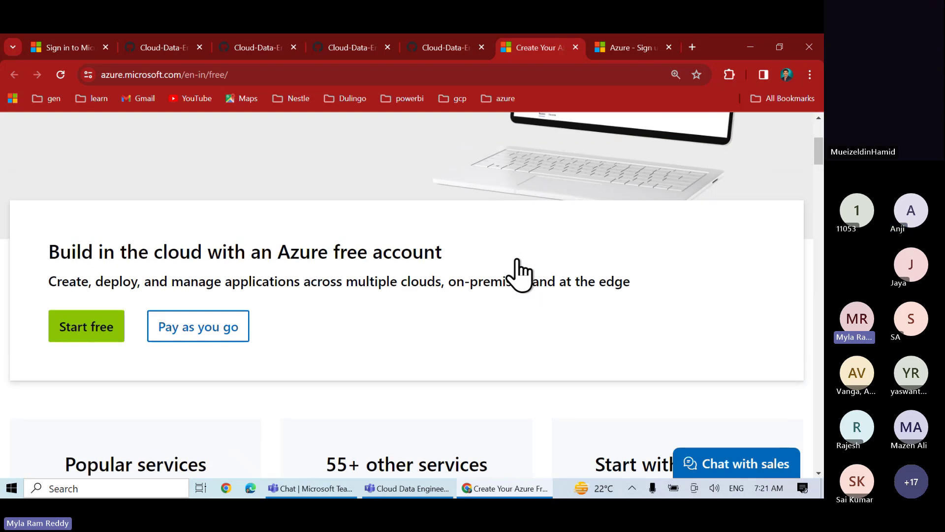
left_click(91, 332)
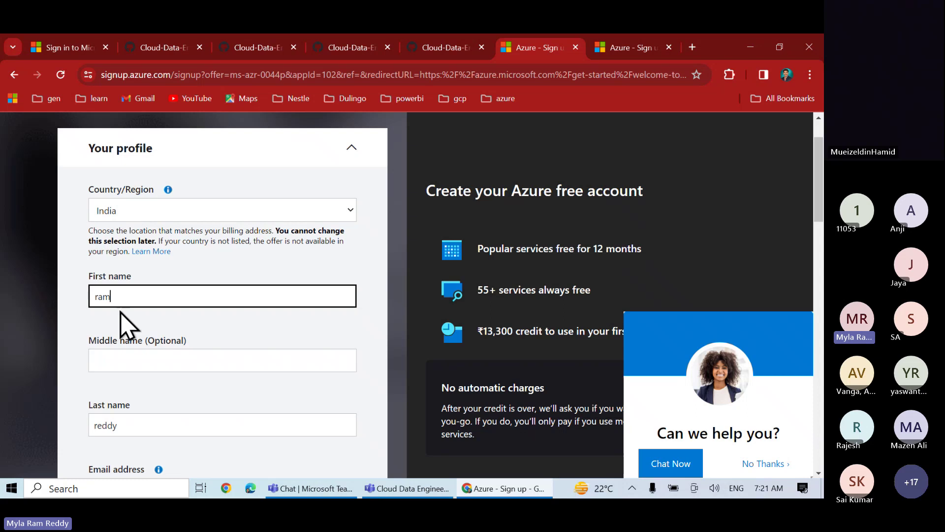
Look over the profile form fields, including the card identity verification section
scroll(140, 303, "down", 3)
scroll(142, 304, "down", 5)
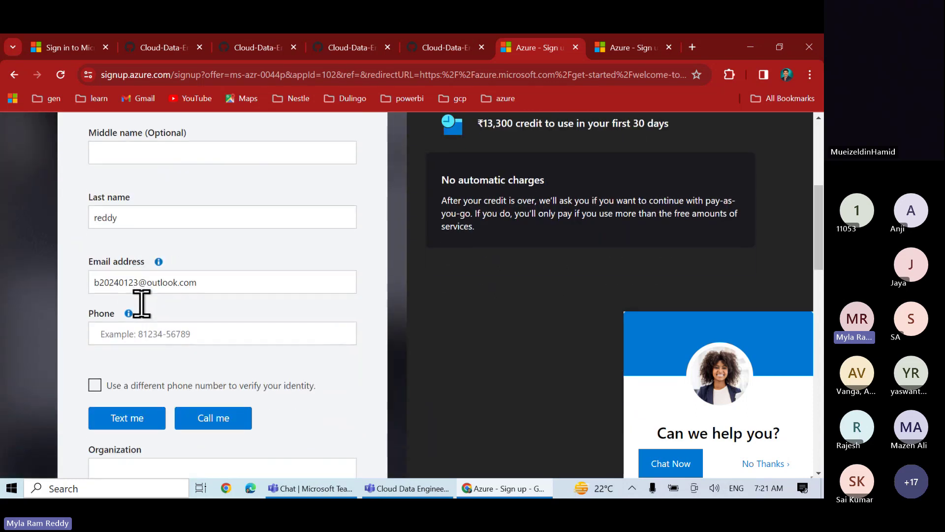
scroll(143, 320, "down", 12)
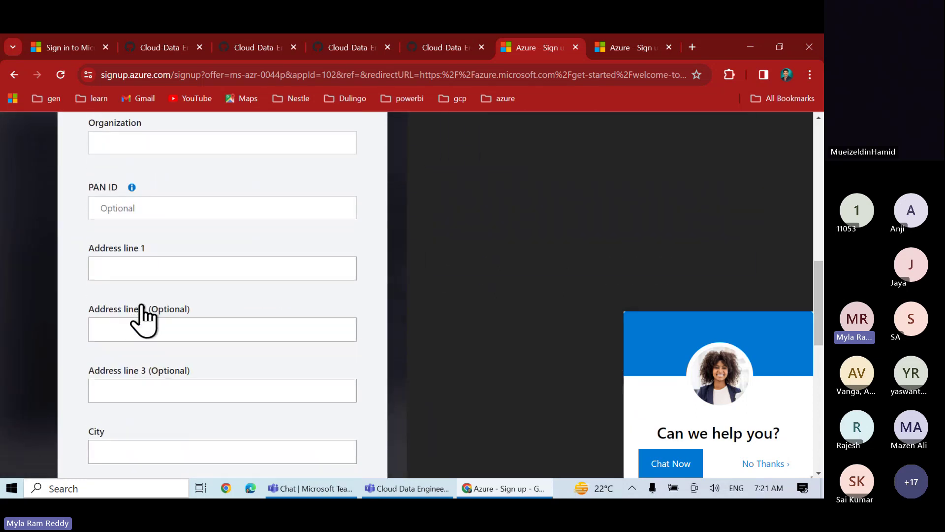
scroll(144, 320, "down", 2)
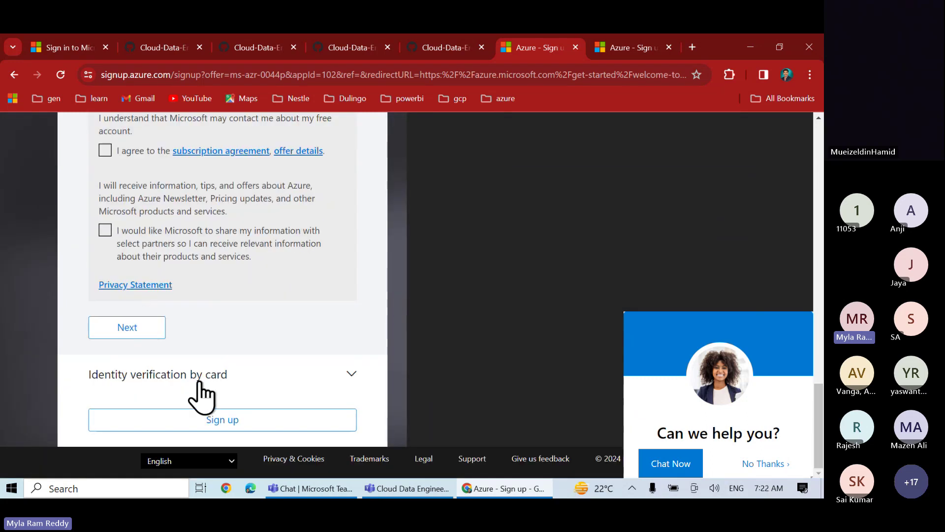
left_click(216, 378)
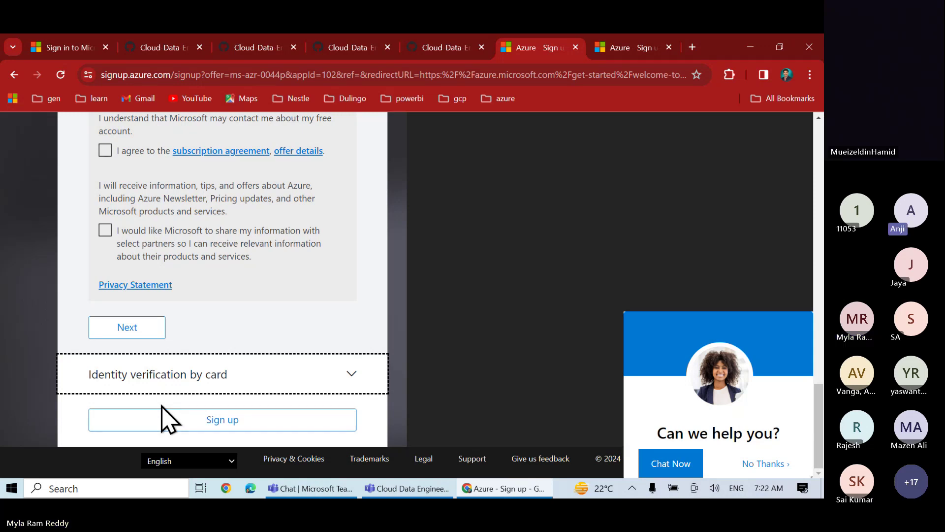
scroll(318, 301, "up", 7)
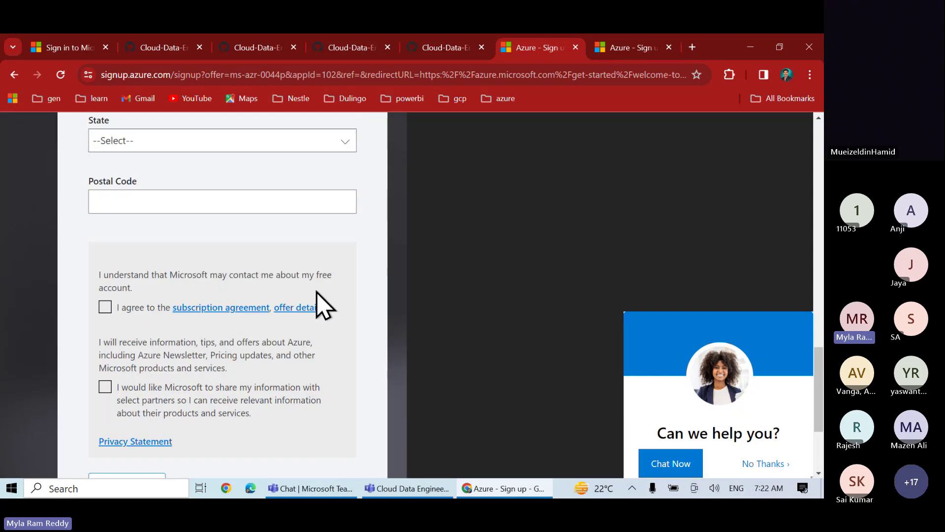
scroll(318, 300, "up", 10)
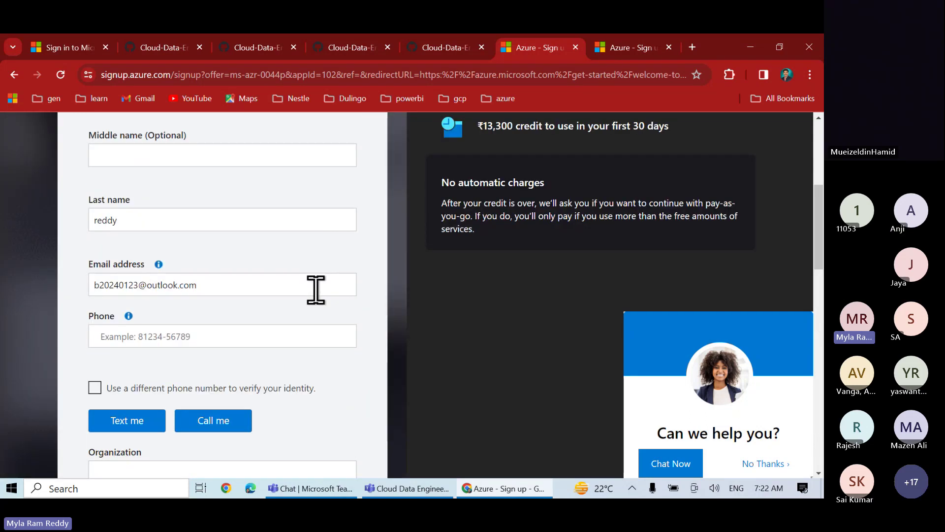
scroll(316, 289, "up", 5)
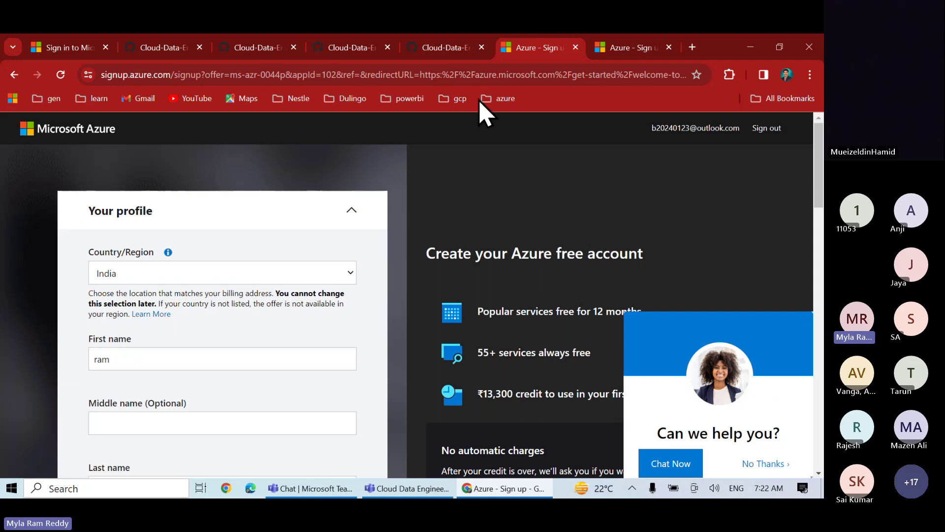
Return to the GitHub notes and select the word 'sandbox' in its heading
left_click(446, 47)
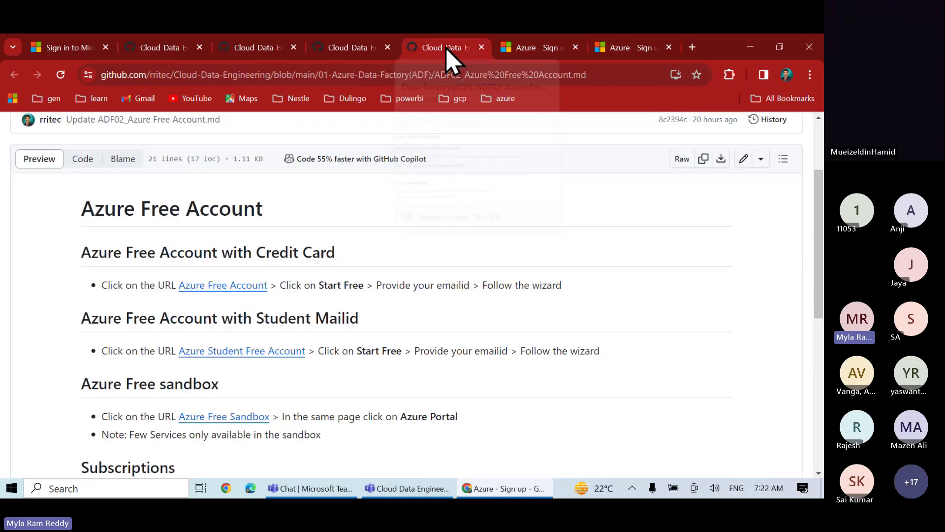
scroll(359, 329, "down", 1)
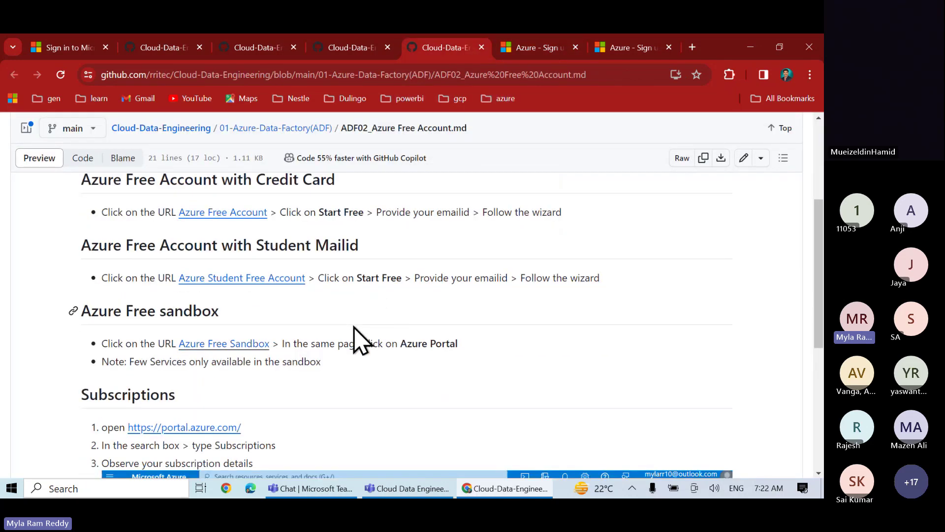
double_click(182, 311)
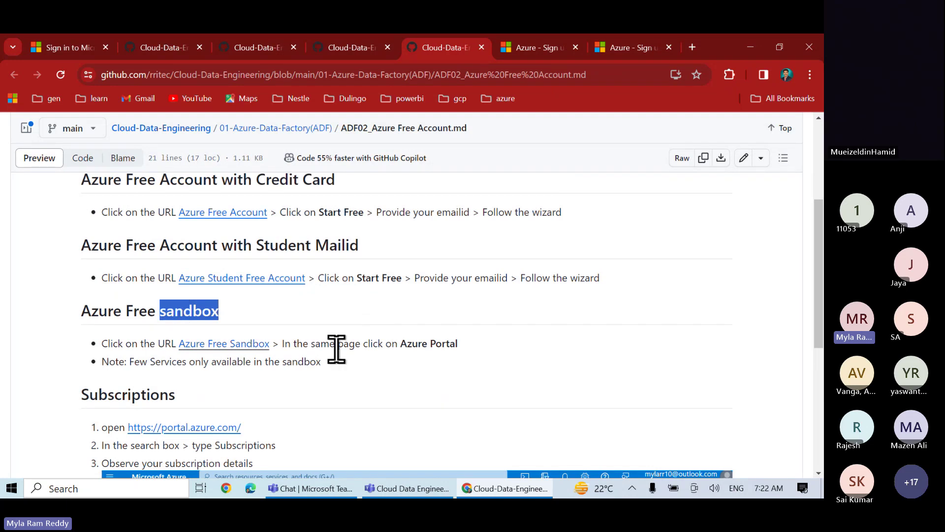
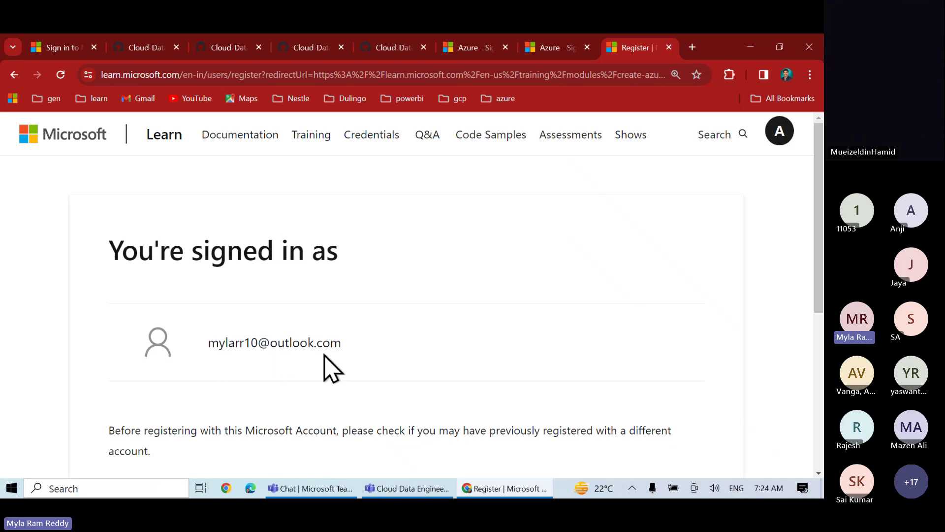
Keep the prefilled display name and set the country/region to India to register
scroll(350, 368, "down", 5)
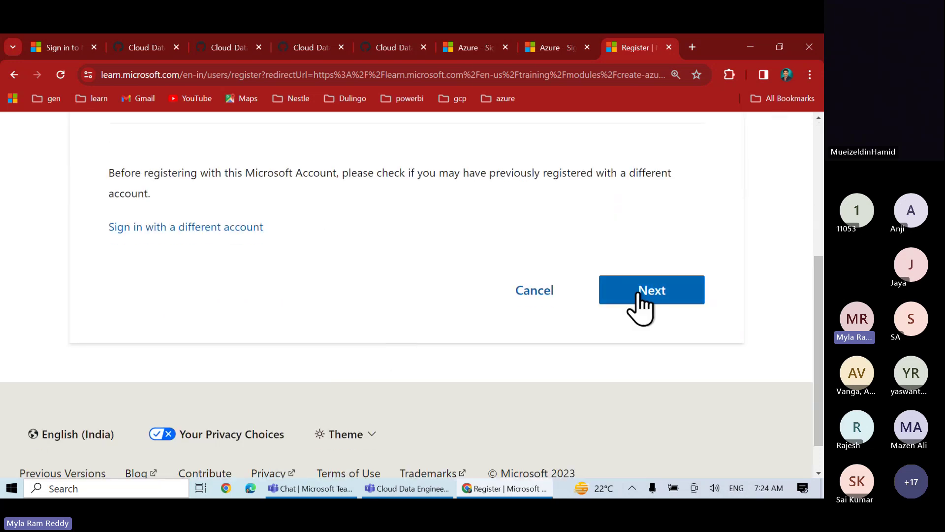
left_click(640, 300)
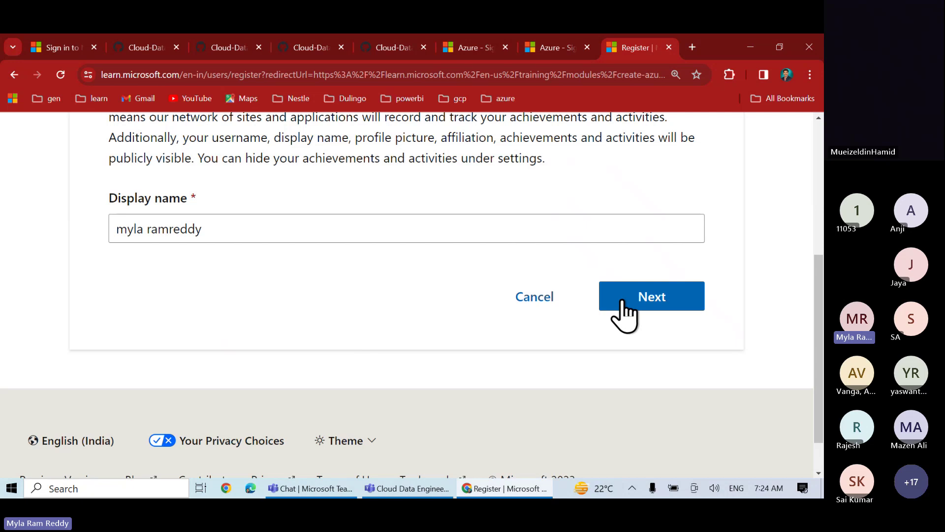
left_click(623, 302)
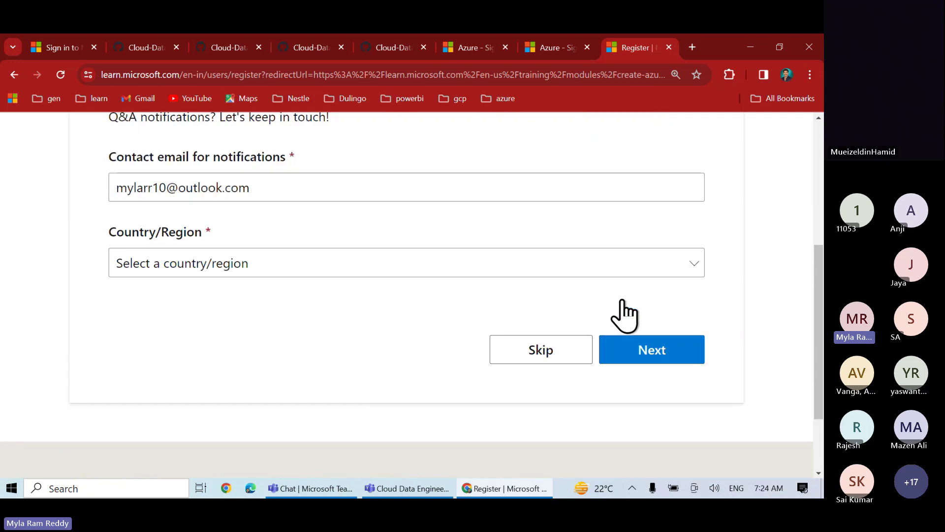
left_click(313, 272)
type("india")
key("Return")
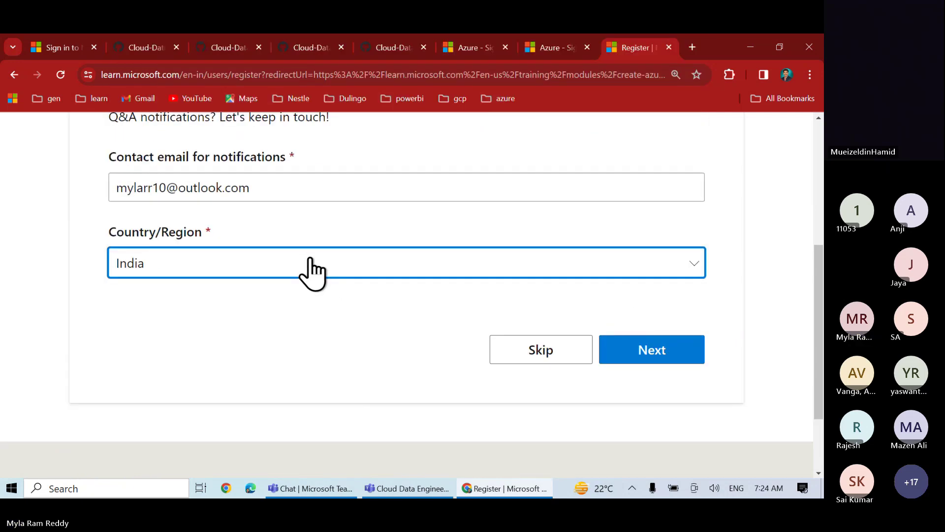
left_click(632, 401)
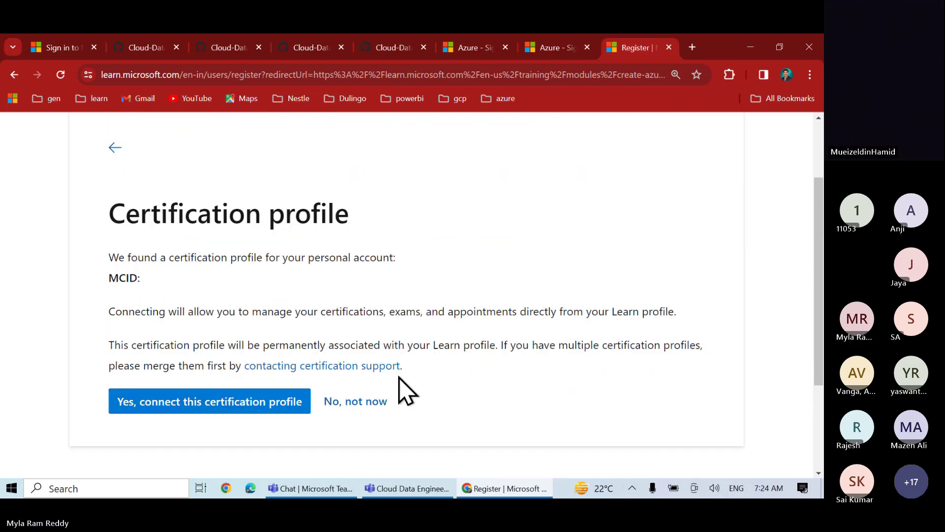
Try connecting the found certification profile, then close the 'something went wrong' error
scroll(399, 378, "up", 1)
scroll(398, 375, "down", 2)
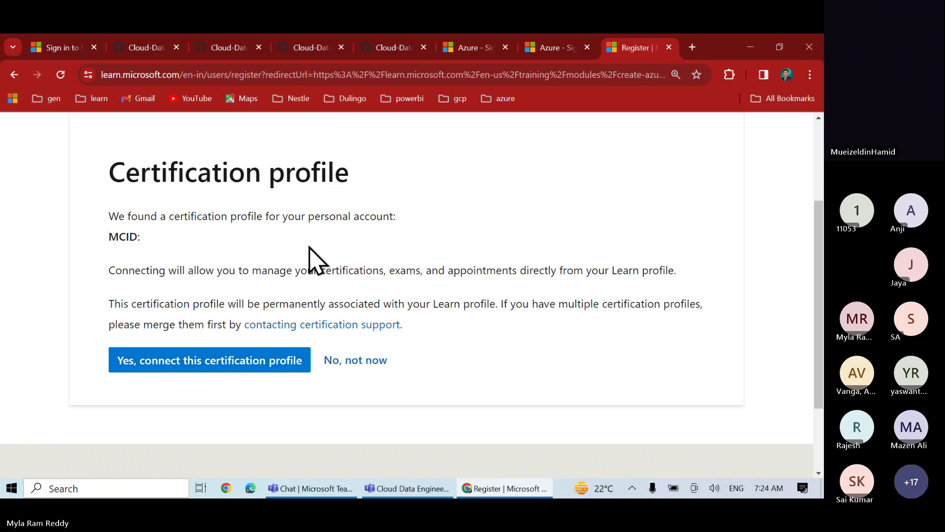
scroll(214, 268, "up", 3)
scroll(213, 263, "down", 3)
scroll(214, 268, "down", 2)
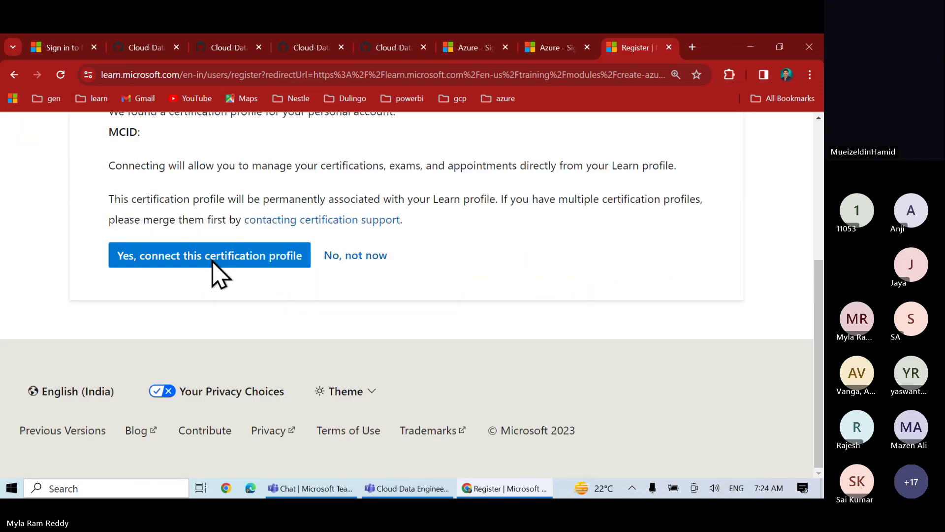
left_click(235, 261)
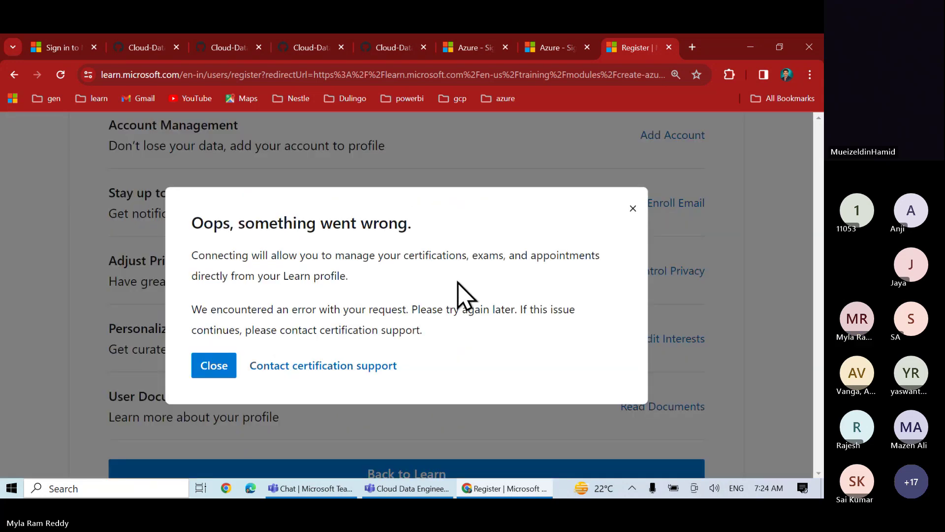
left_click(205, 373)
Open the new Learn profile, showing Level 1, 0 badges and 0/1,799 XP
scroll(291, 401, "down", 4)
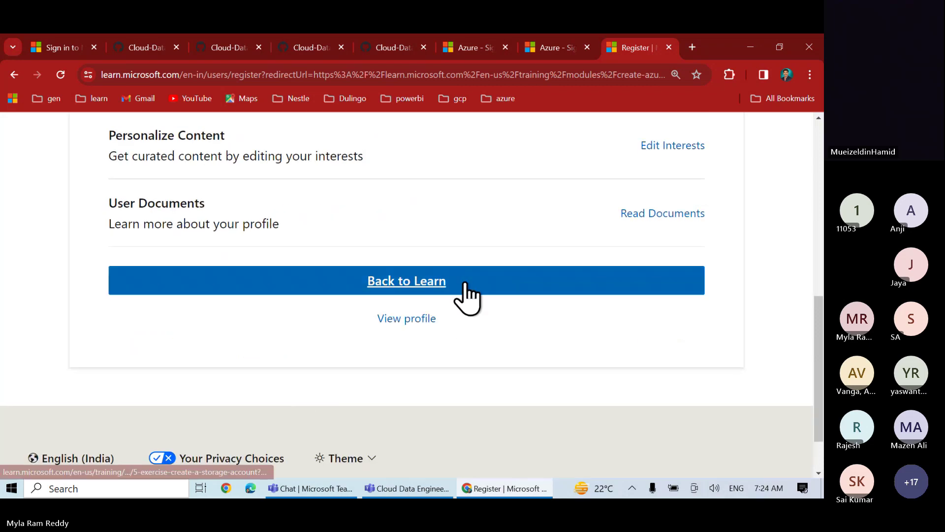
scroll(468, 296, "up", 7)
scroll(470, 295, "down", 2)
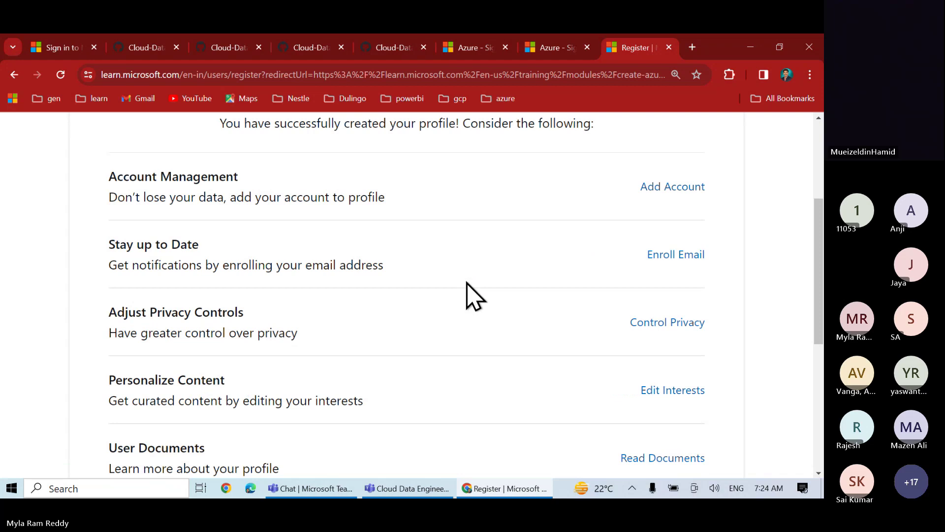
scroll(467, 295, "down", 5)
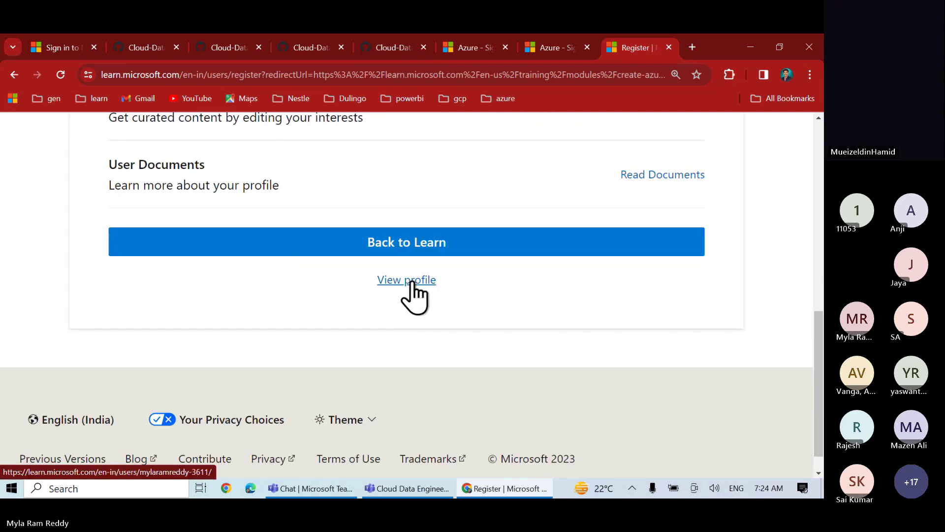
left_click(411, 283)
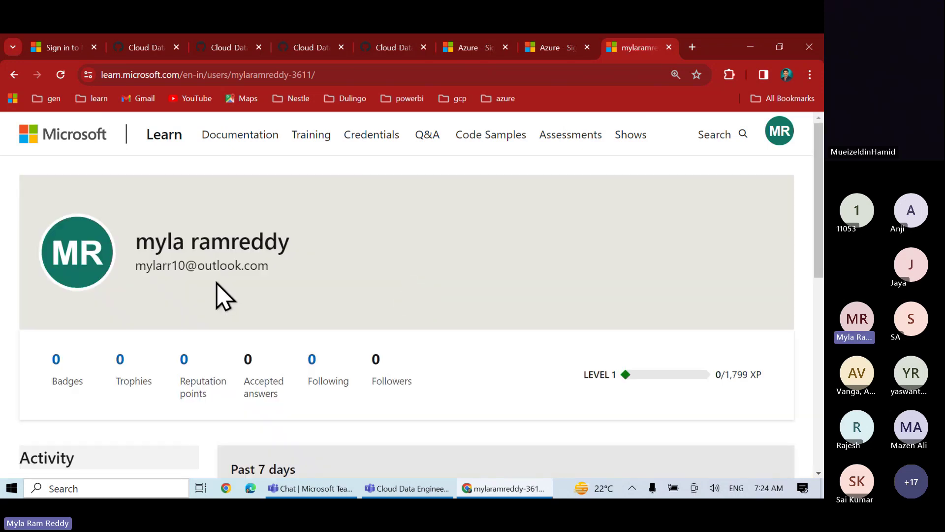
scroll(219, 290, "down", 4)
scroll(219, 291, "up", 4)
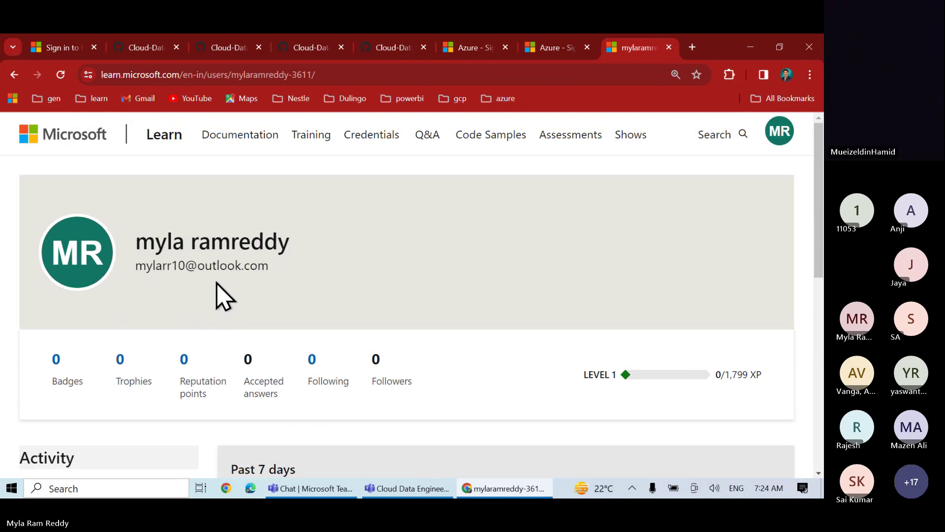
Open the Azure Free Sandbox link from the GitHub notes in a new tab
left_click(393, 47)
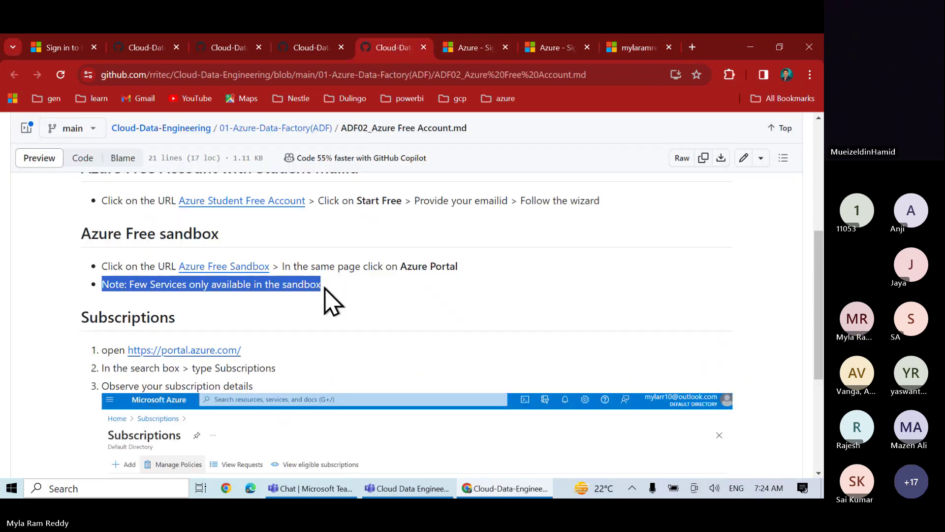
right_click(242, 270)
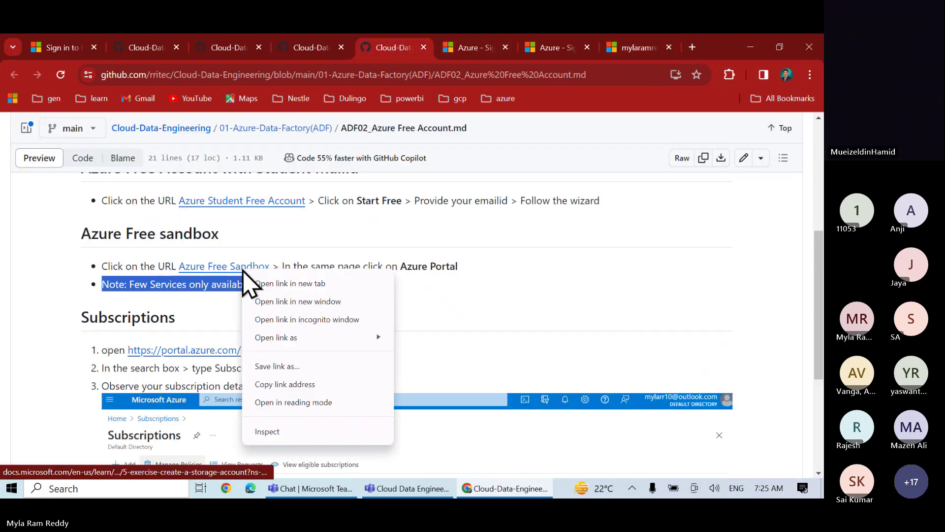
left_click(288, 281)
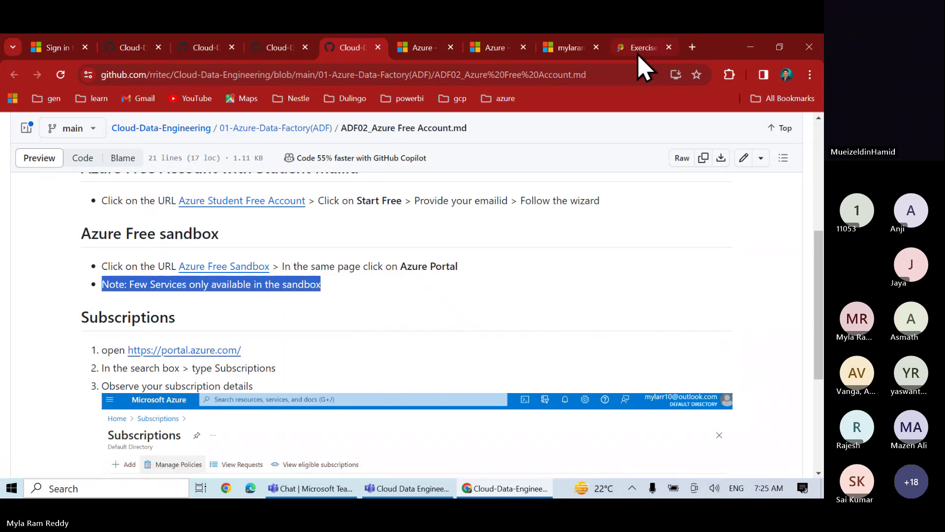
left_click(640, 49)
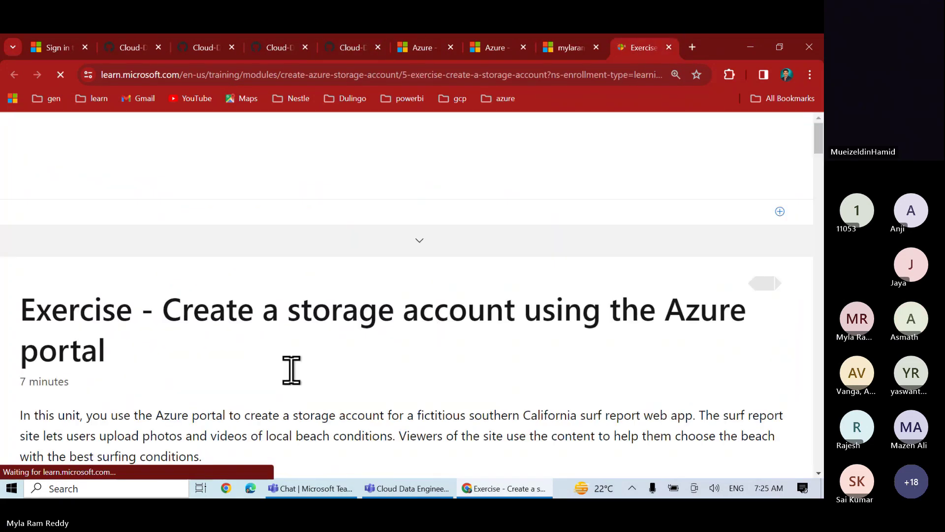
scroll(291, 369, "down", 9)
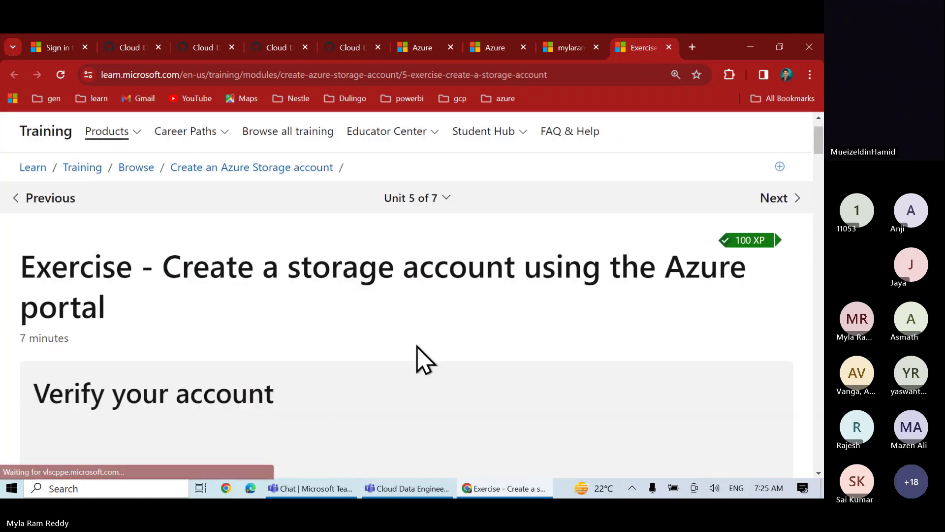
scroll(417, 351, "down", 6)
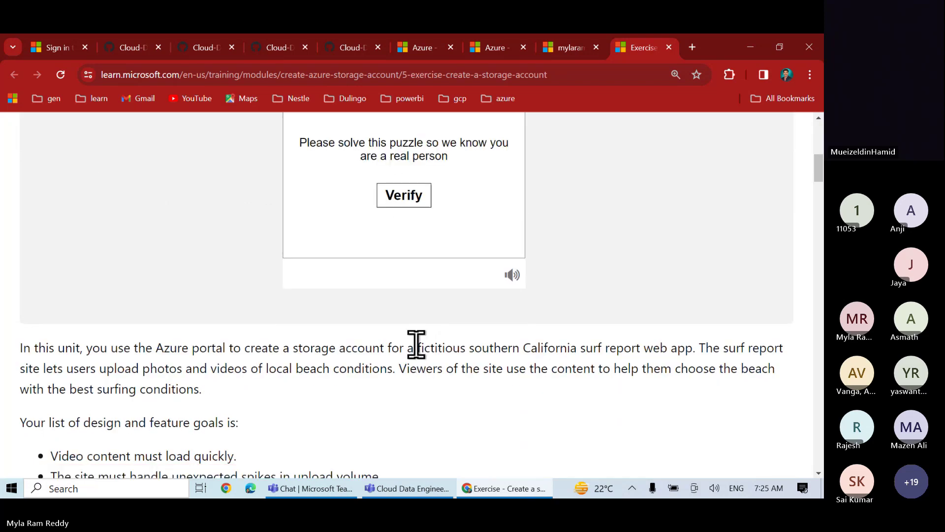
Pass the human verification puzzle and accept the Microsoft Learn Sandbox permissions
left_click(409, 199)
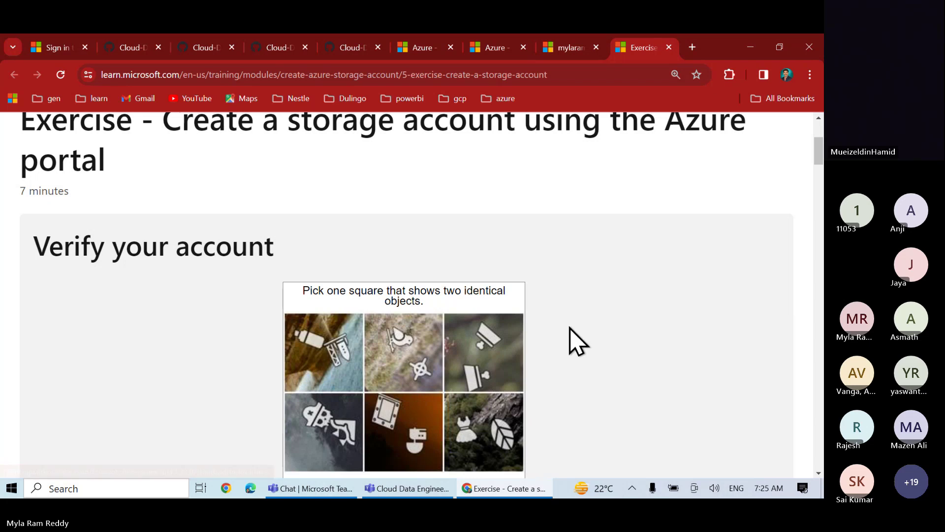
scroll(574, 335, "down", 2)
scroll(573, 340, "down", 3)
scroll(574, 340, "up", 3)
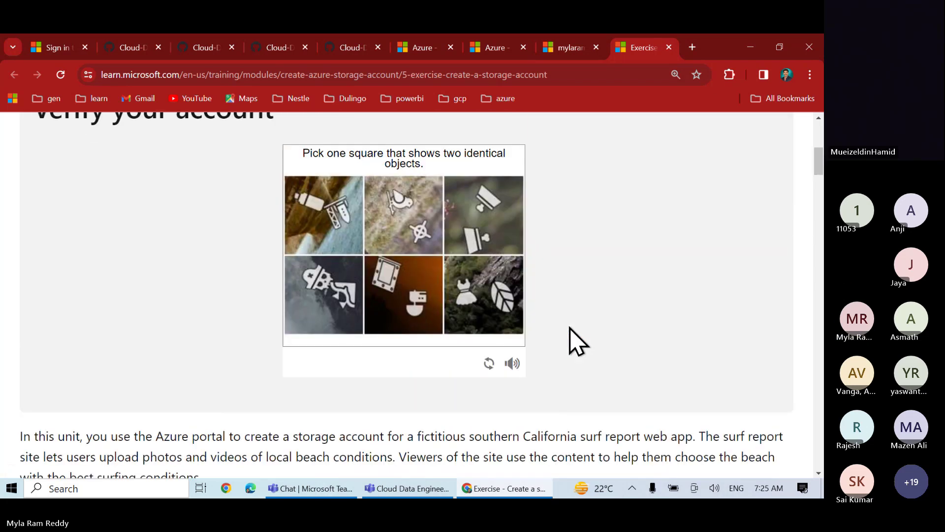
scroll(576, 340, "up", 1)
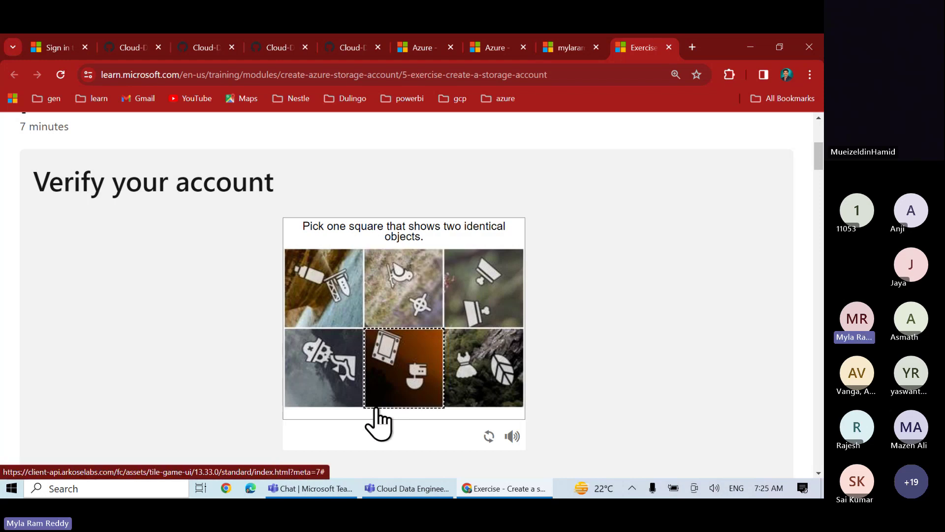
left_click(491, 287)
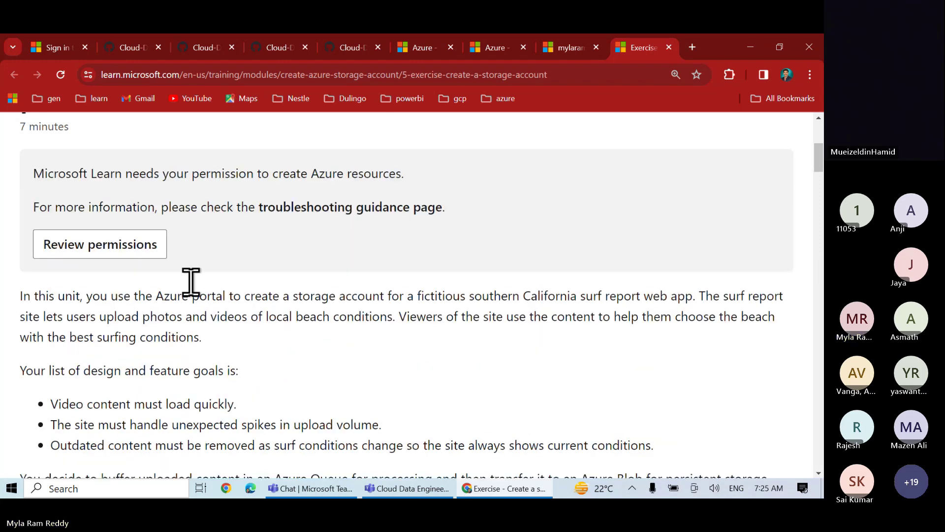
left_click(136, 254)
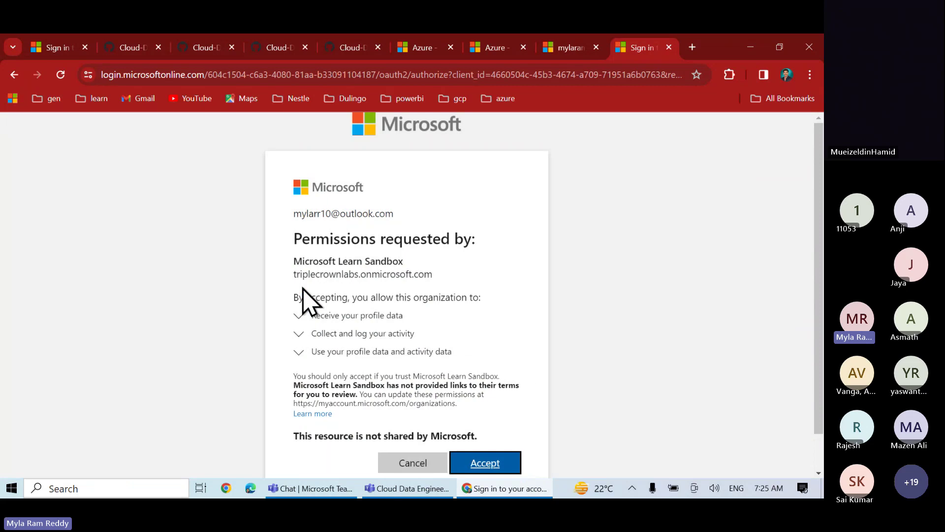
left_click(492, 464)
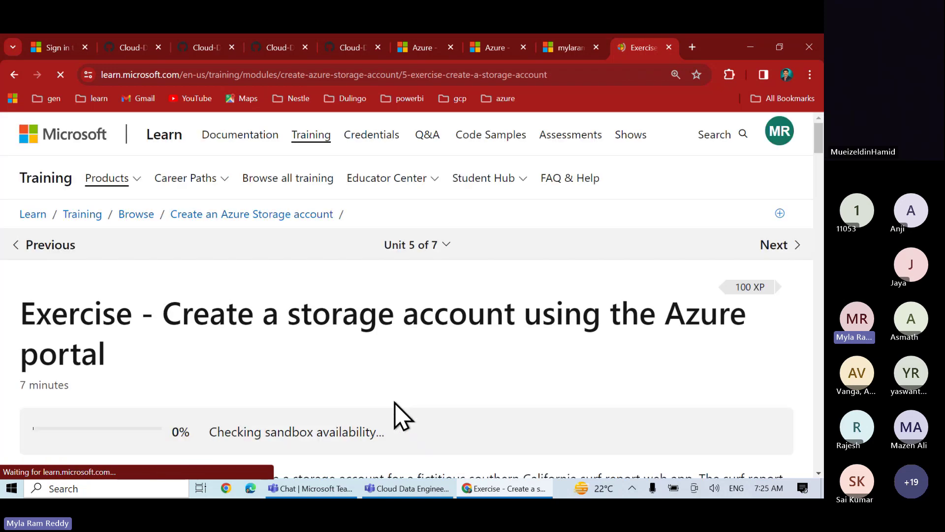
Wait until 'Sandbox activated' shows 3 hr 59 min remaining, 1 of 10 sandboxes used
scroll(396, 416, "down", 3)
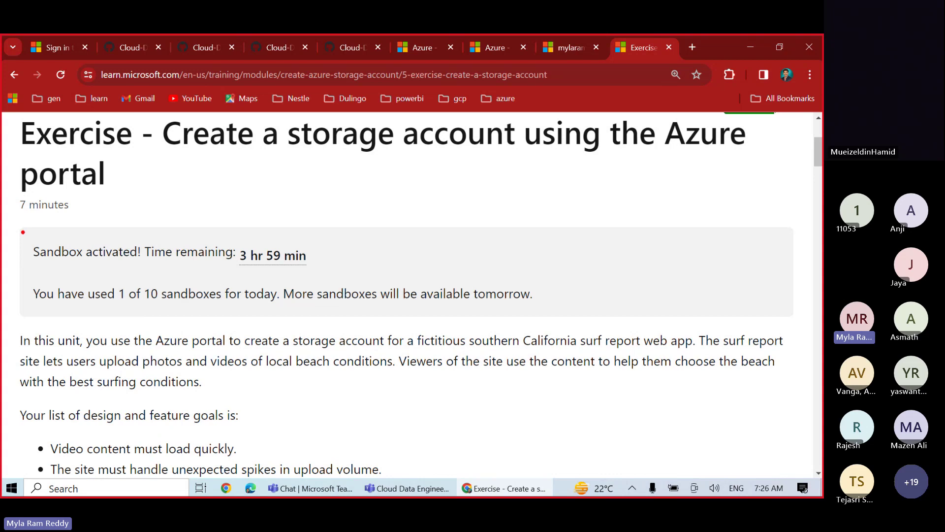
Highlight the sandbox activated message and the 1 of 10 daily sandboxes count
mouse_move(23, 232)
left_mouse_down()
mouse_move(140, 274)
mouse_move(325, 273)
left_mouse_up()
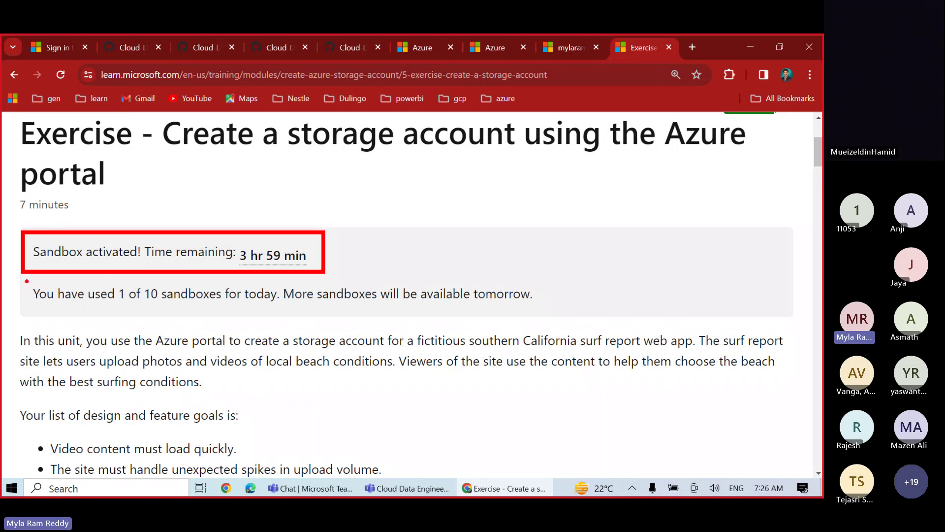
mouse_move(26, 281)
left_mouse_down()
mouse_move(136, 309)
mouse_move(558, 311)
left_mouse_up()
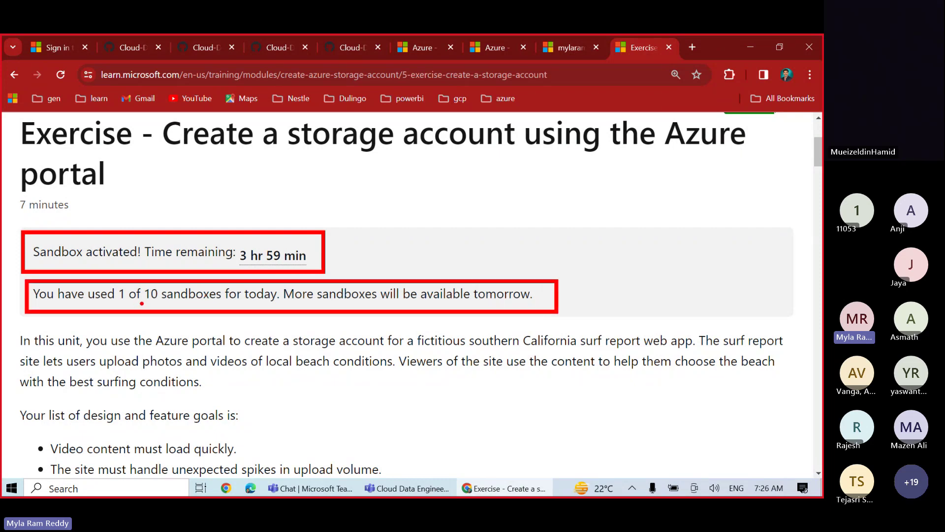
mouse_move(142, 303)
left_mouse_down()
mouse_move(158, 305)
mouse_move(123, 306)
mouse_move(156, 305)
left_mouse_up()
key("Escape")
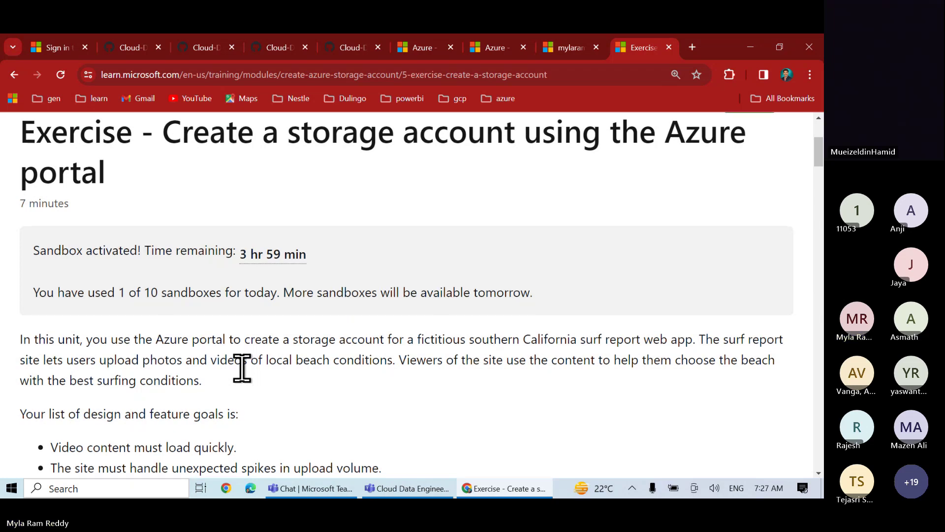
Scroll through the storage account settings tables to 'Create a storage account using Azure portal'
scroll(241, 367, "down", 7)
scroll(242, 368, "down", 5)
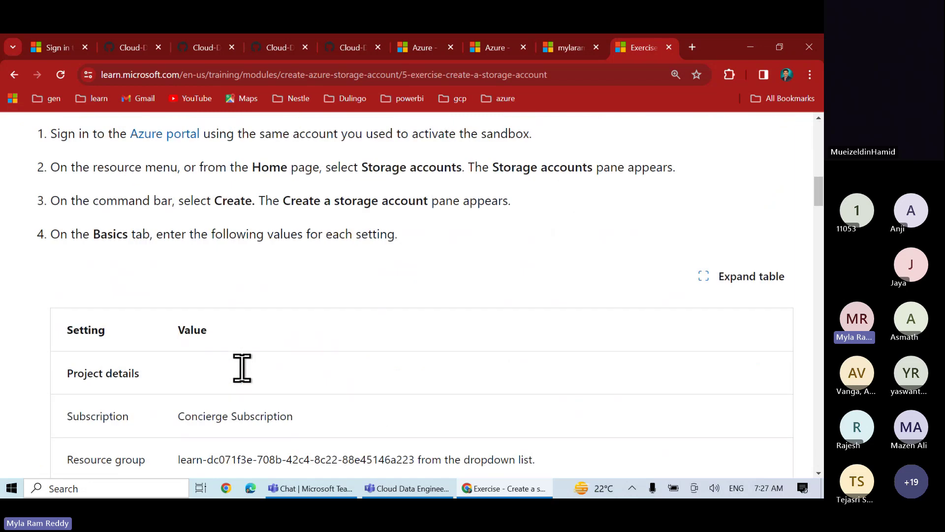
scroll(247, 382, "down", 5)
scroll(248, 382, "down", 10)
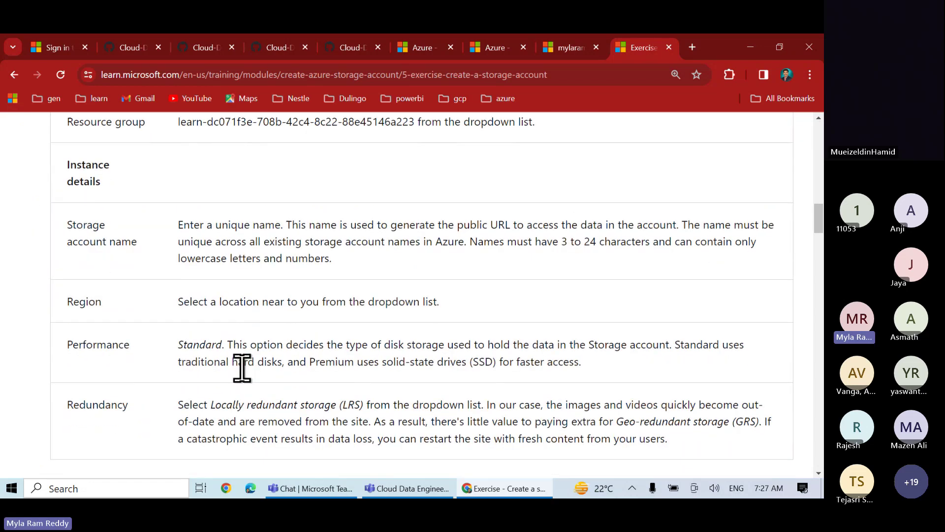
scroll(242, 367, "down", 15)
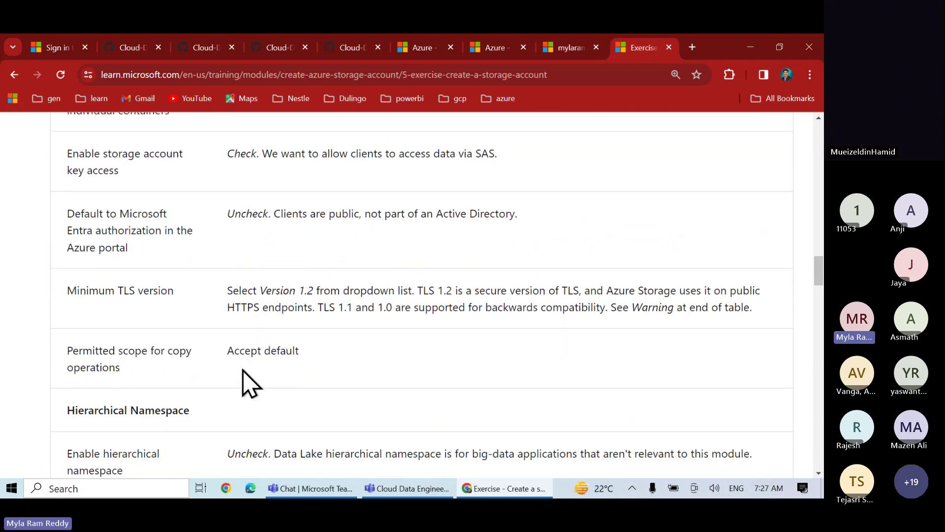
scroll(248, 384, "down", 12)
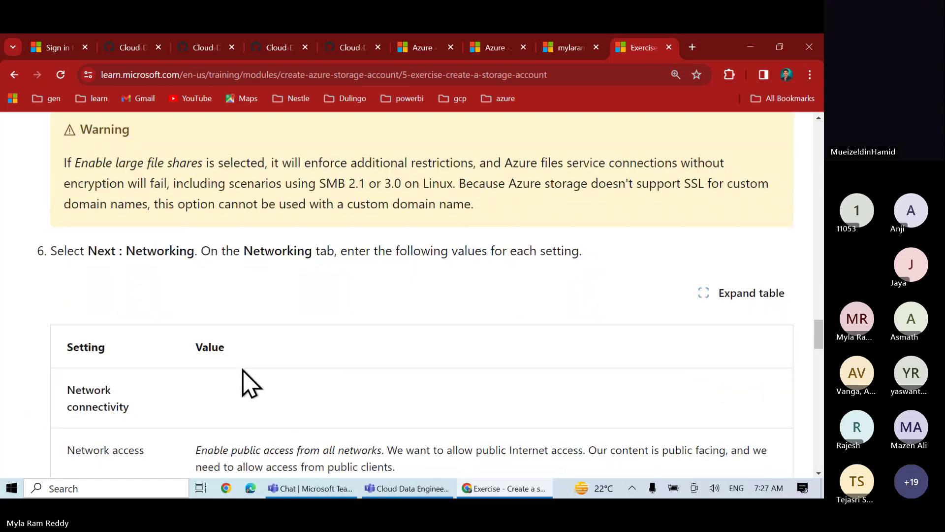
scroll(248, 384, "down", 8)
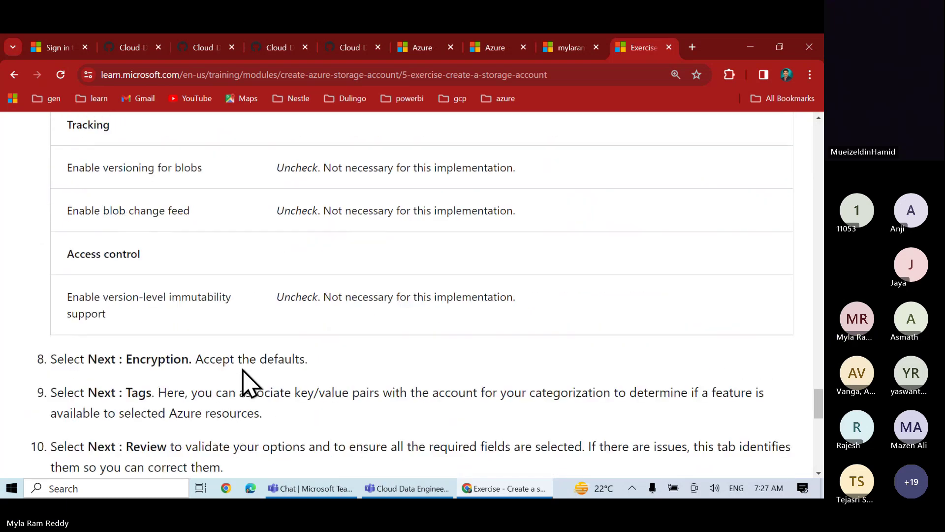
scroll(248, 384, "up", 10)
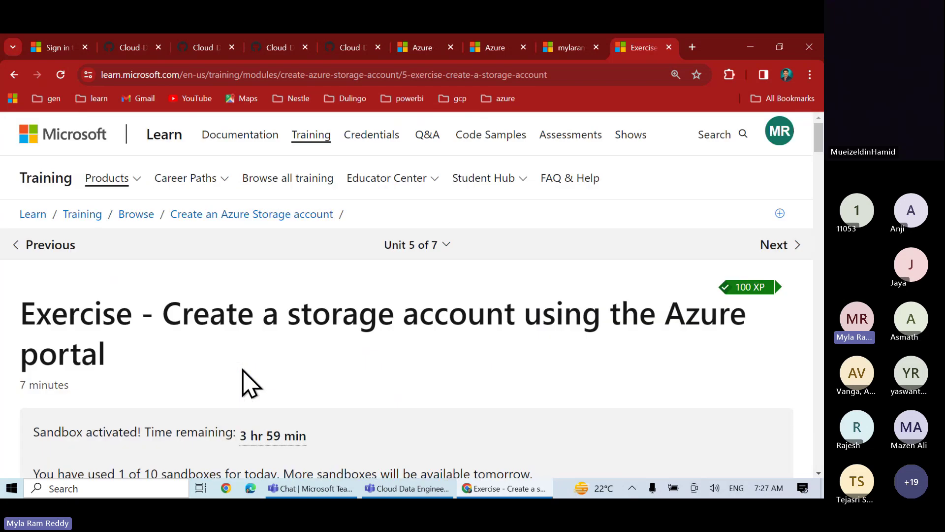
scroll(243, 384, "down", 4)
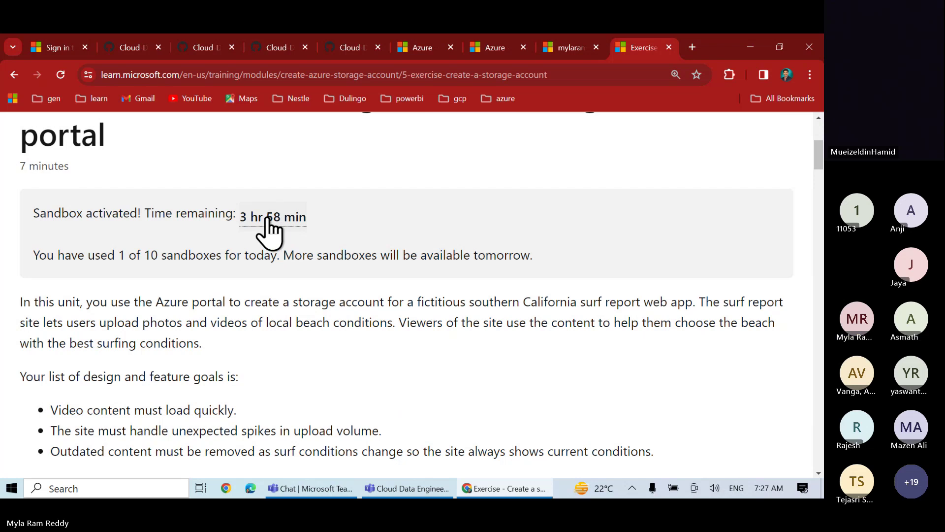
scroll(298, 327, "down", 1)
scroll(298, 327, "down", 4)
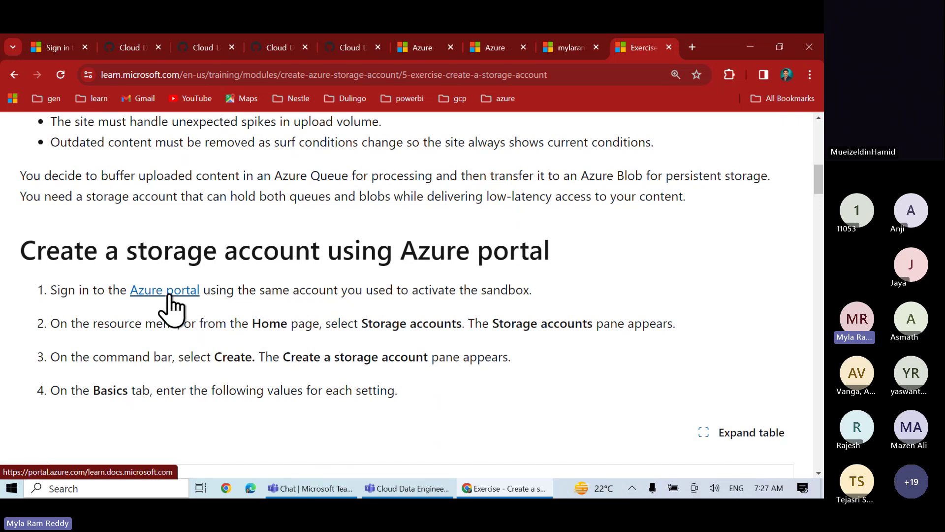
Open the Azure portal from step 1's link and sign in with the sandbox account
left_click(169, 294)
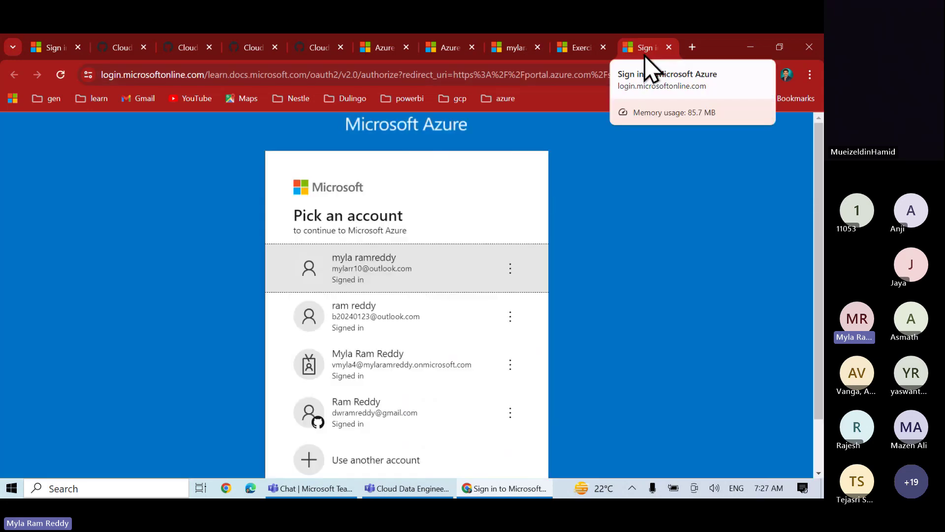
left_click(403, 270)
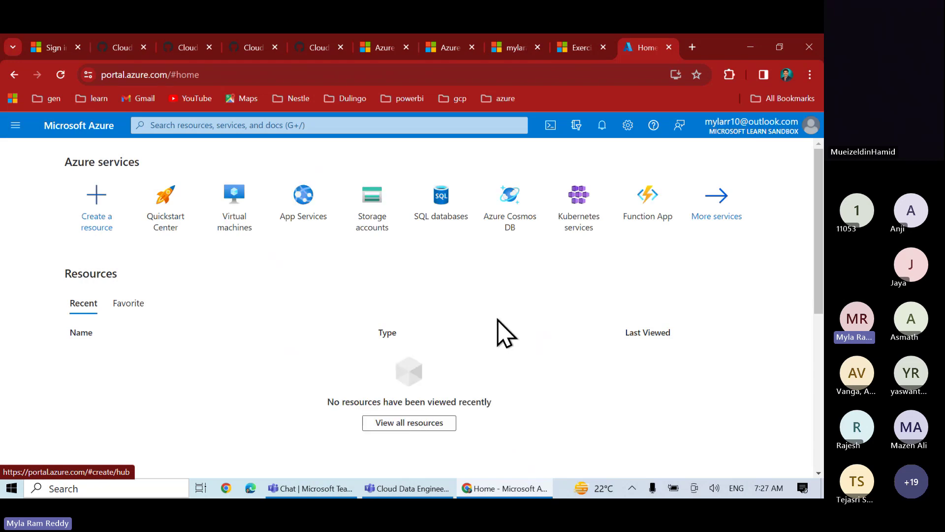
Highlight the Azure services heading, then open All services through the More services tile
left_click(202, 128)
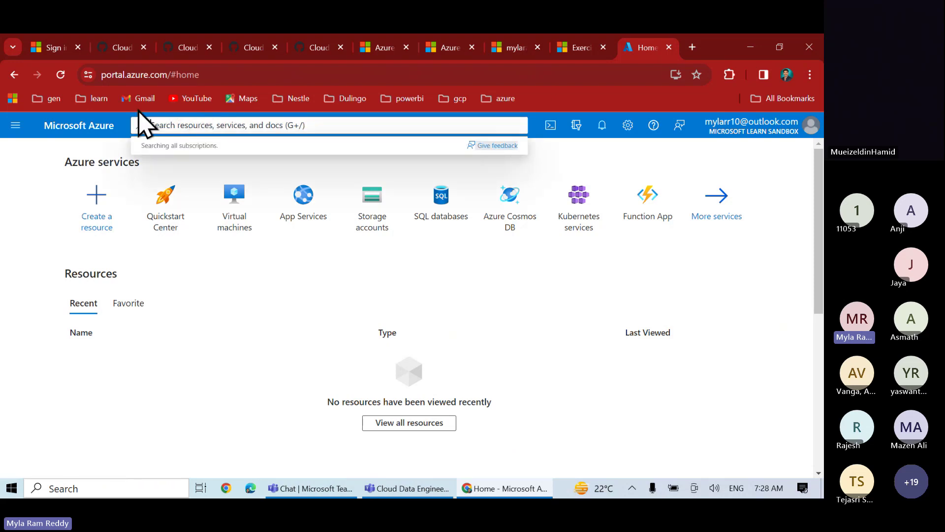
key("Escape")
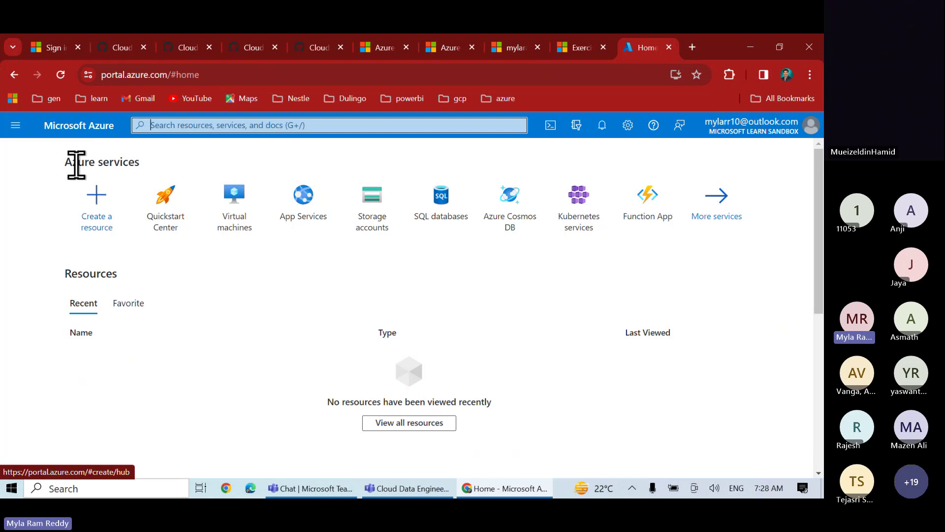
left_click_drag(65, 163, 148, 170)
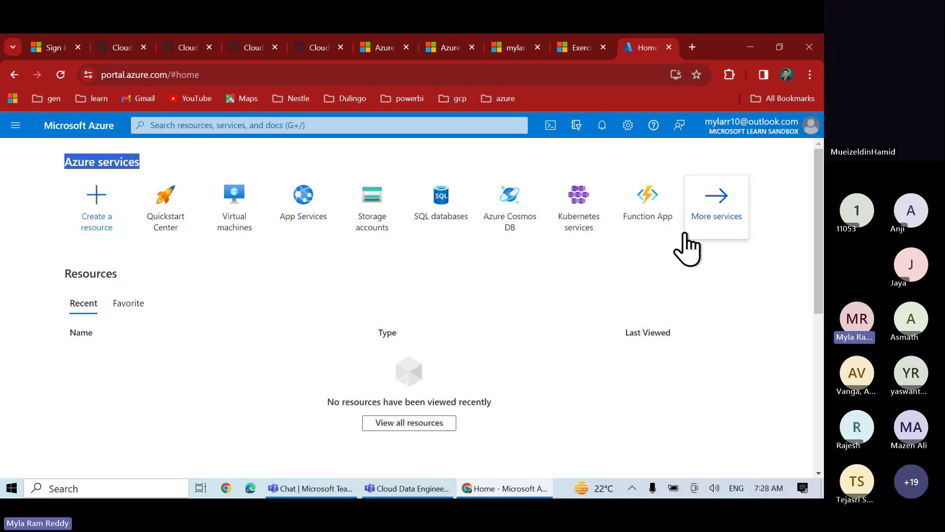
left_click(714, 227)
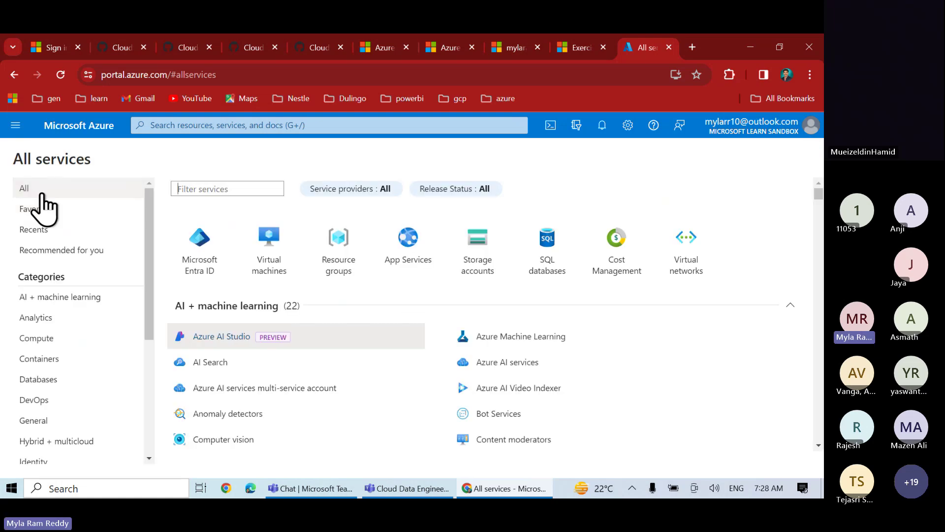
View the AI + machine learning, Analytics, Compute, Containers, Databases and DevOps categories in turn
left_click(61, 298)
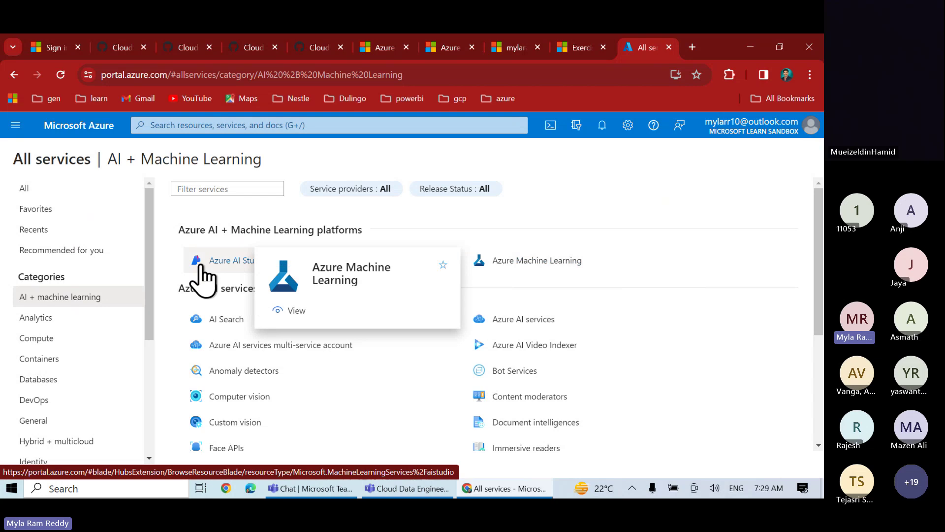
mouse_move(225, 279)
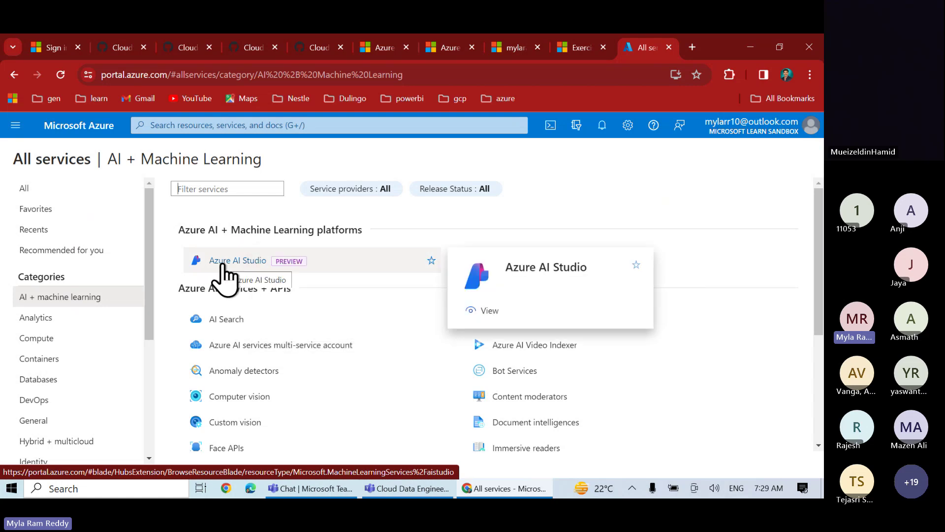
left_click(33, 320)
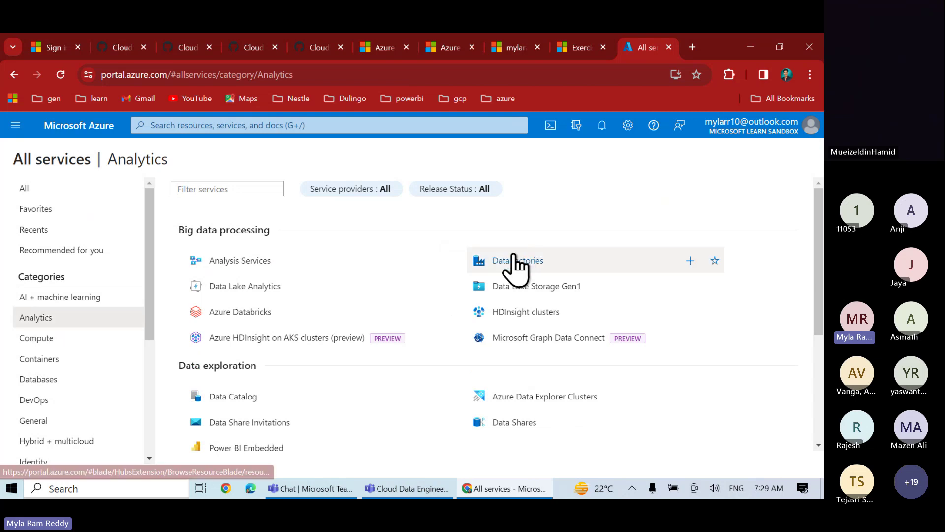
mouse_move(244, 319)
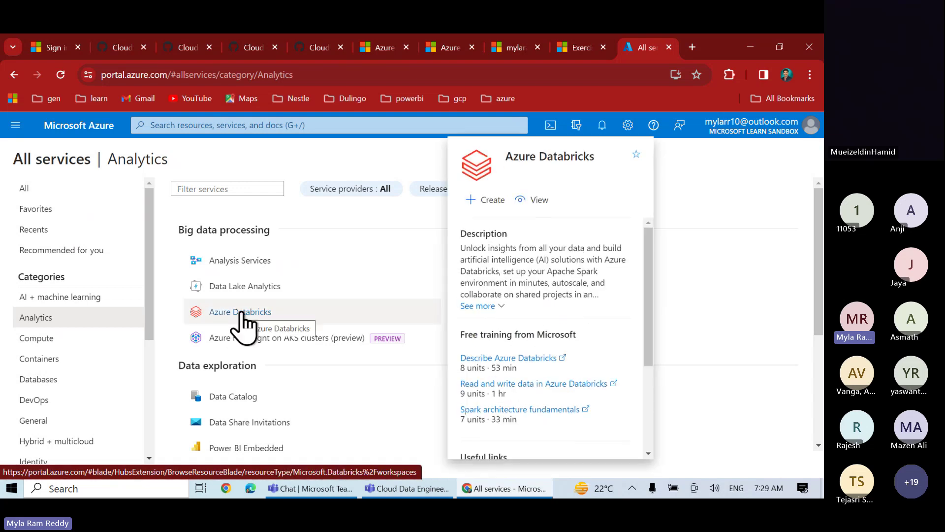
left_click(40, 339)
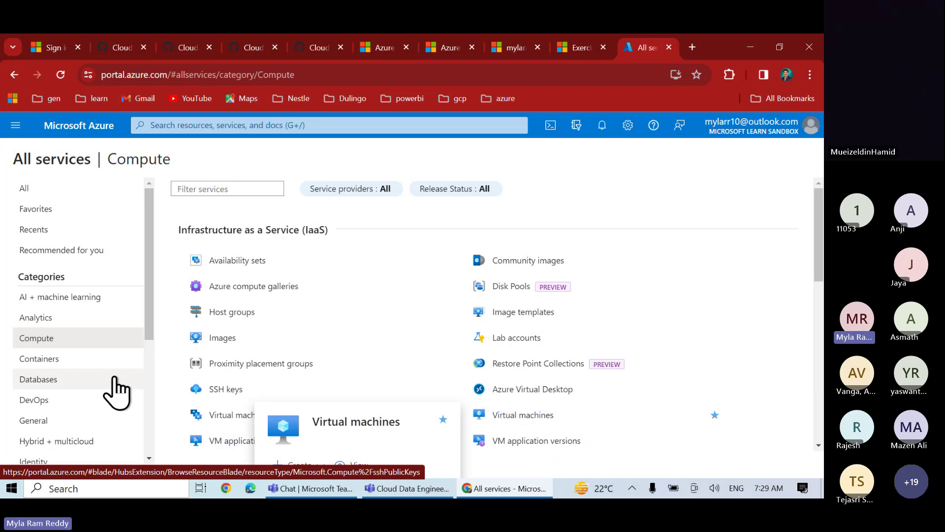
left_click(73, 361)
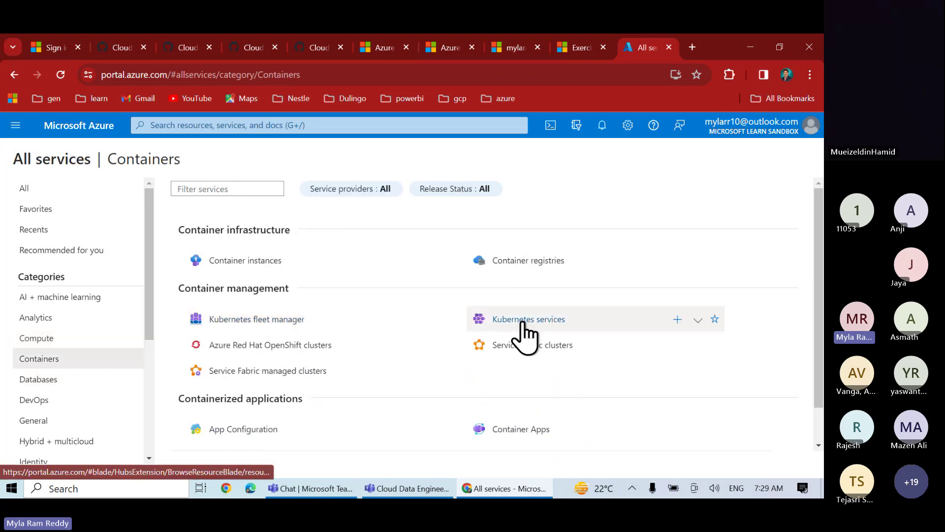
left_click(50, 386)
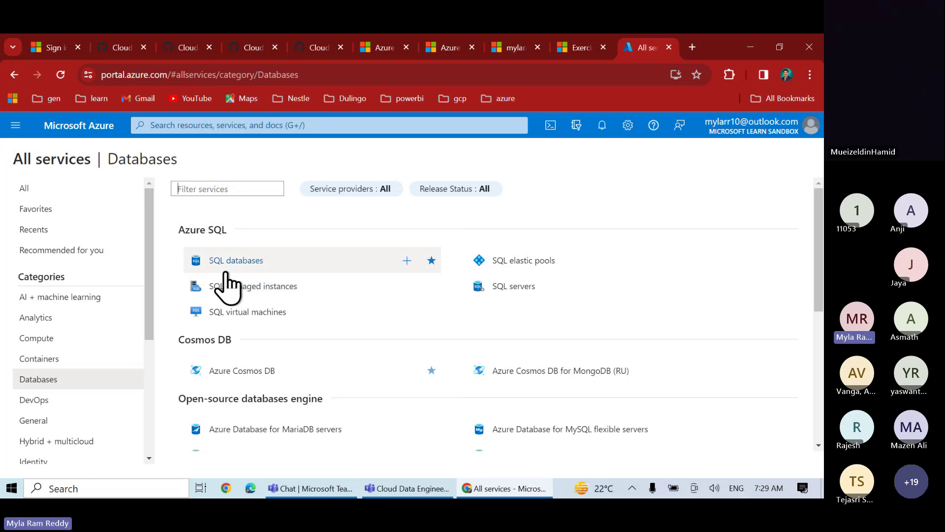
mouse_move(232, 269)
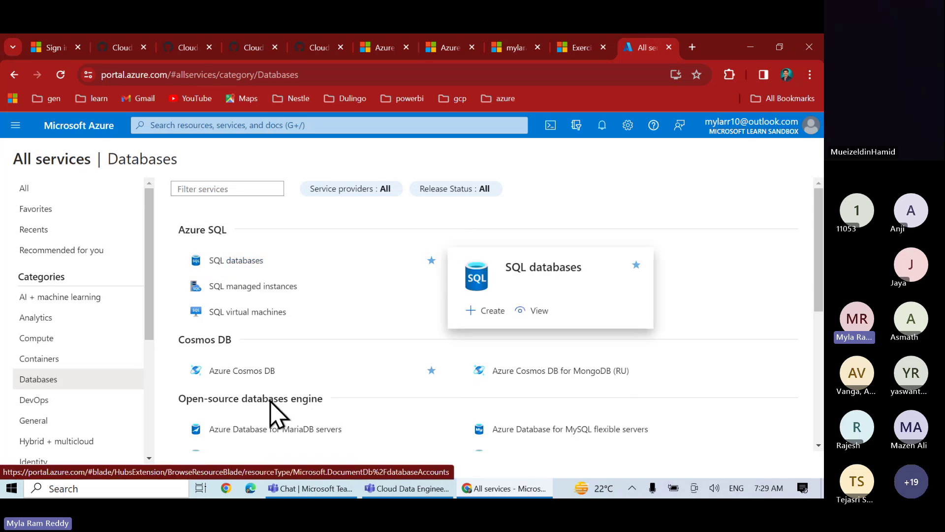
scroll(265, 382, "down", 2)
scroll(266, 388, "down", 5)
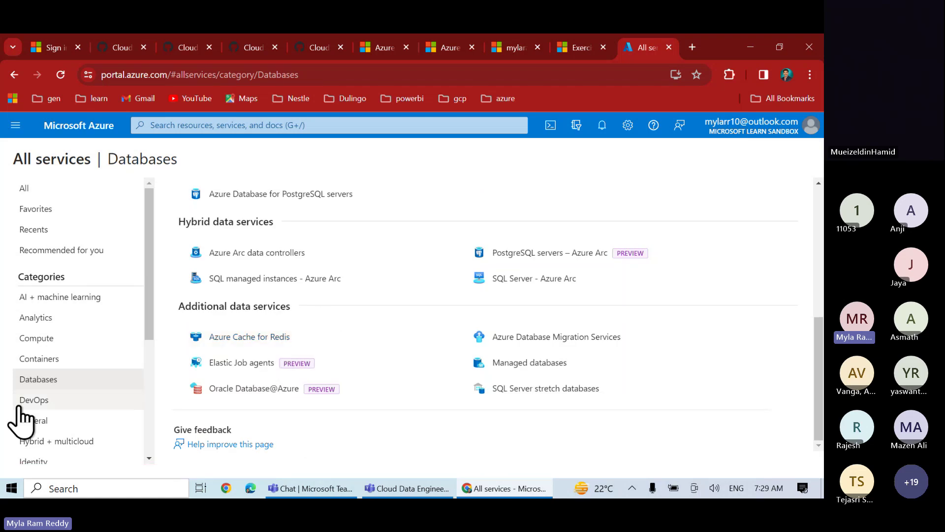
left_click(33, 400)
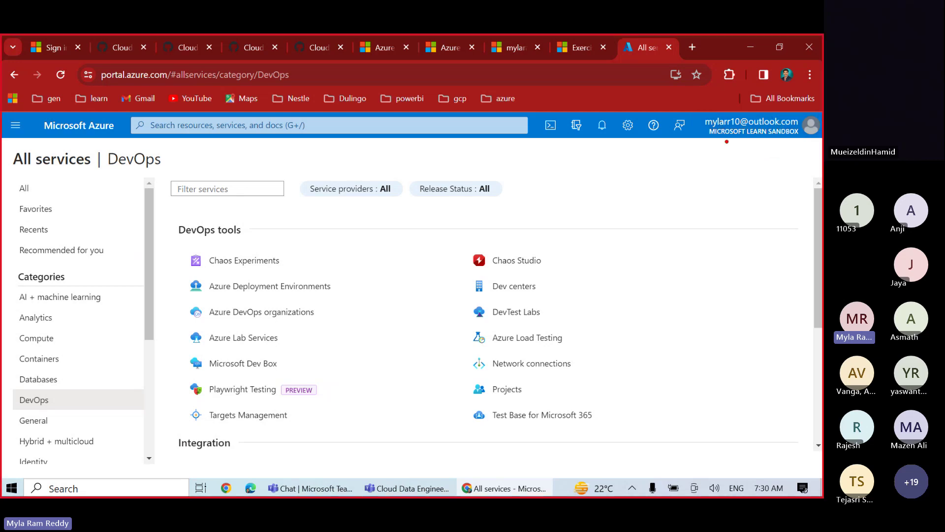
mouse_move(696, 107)
left_mouse_down()
mouse_move(730, 146)
mouse_move(819, 149)
left_mouse_up()
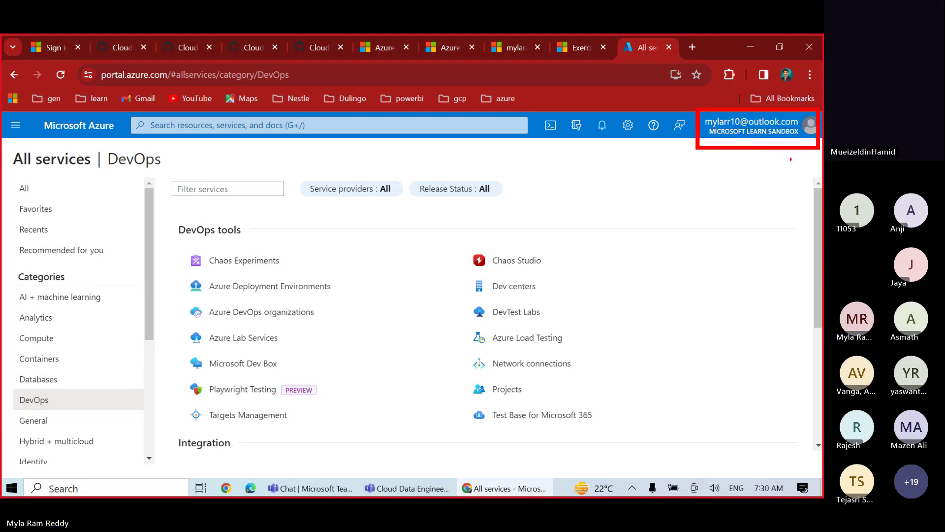
left_click_drag(713, 140, 792, 138)
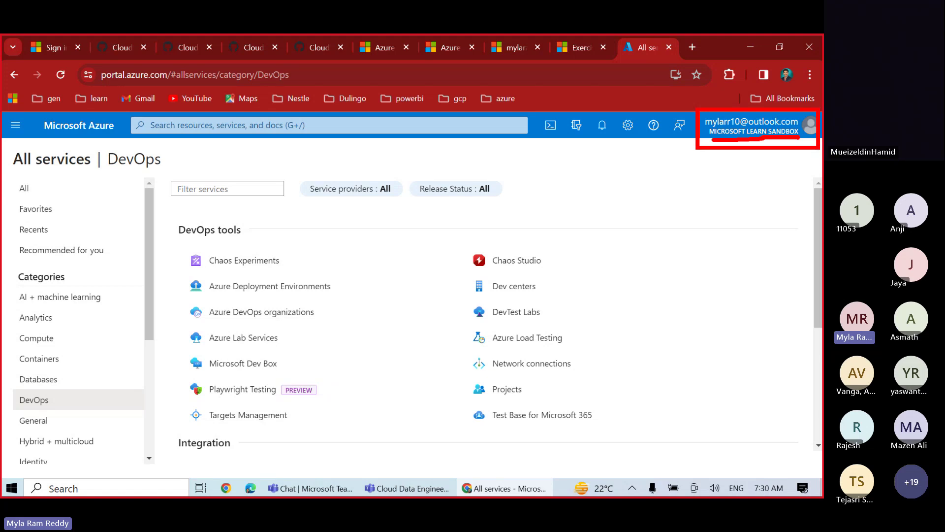
left_click(315, 130)
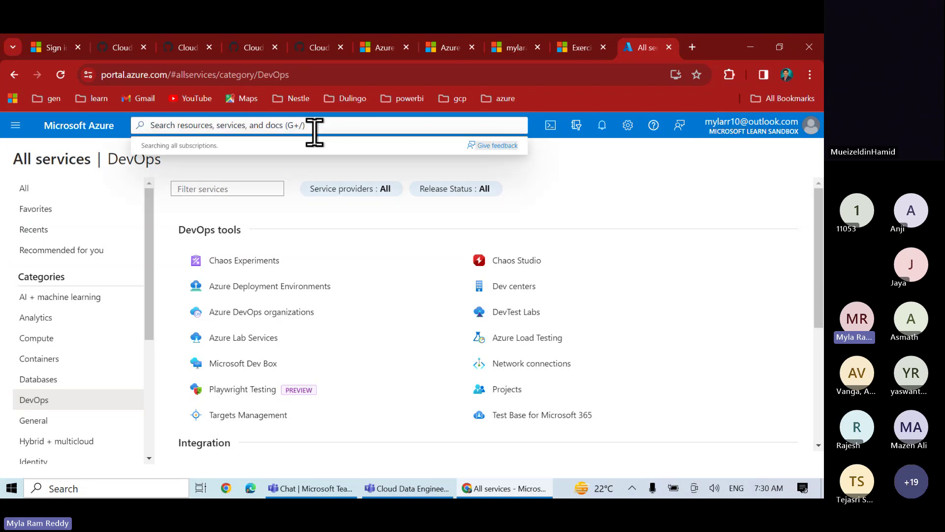
Search 'sub' and open Subscriptions, showing the Active Concierge Subscription
type("sub")
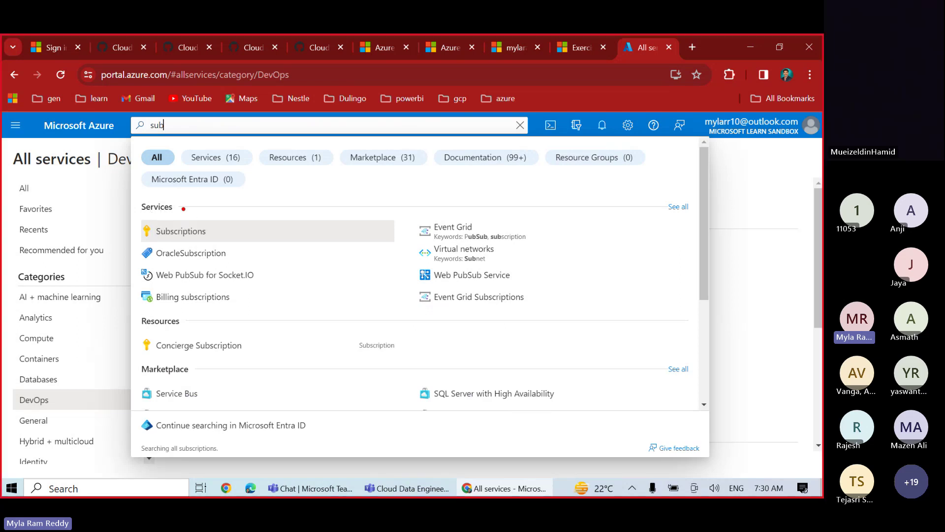
mouse_move(134, 194)
left_mouse_down()
mouse_move(150, 218)
mouse_move(224, 240)
left_mouse_up()
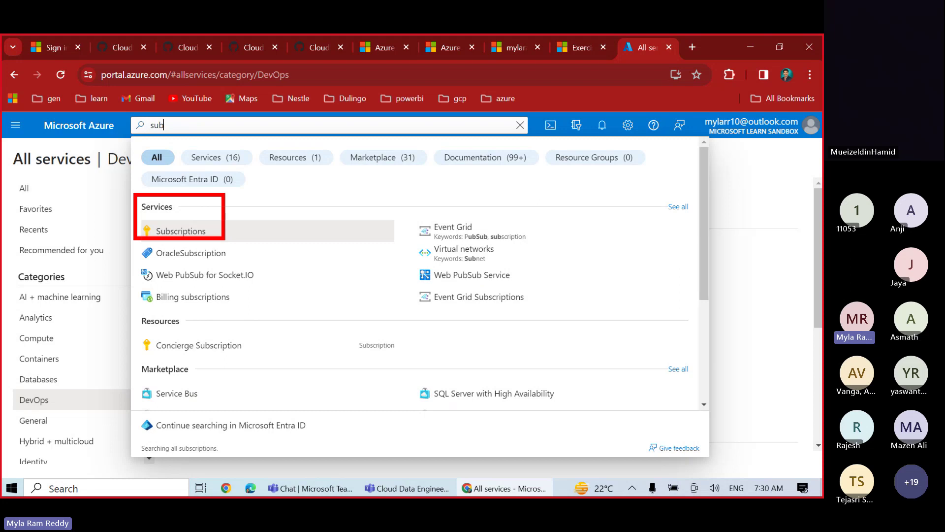
key("Escape")
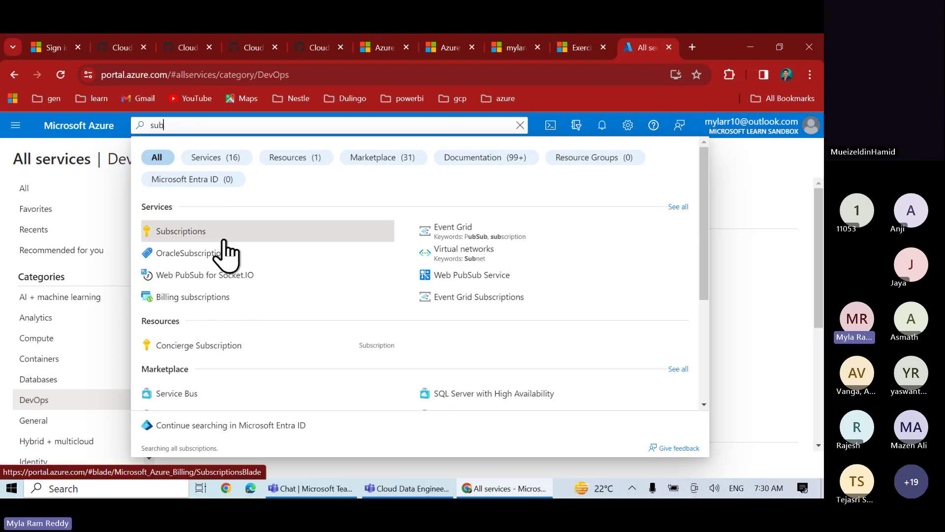
left_click(181, 231)
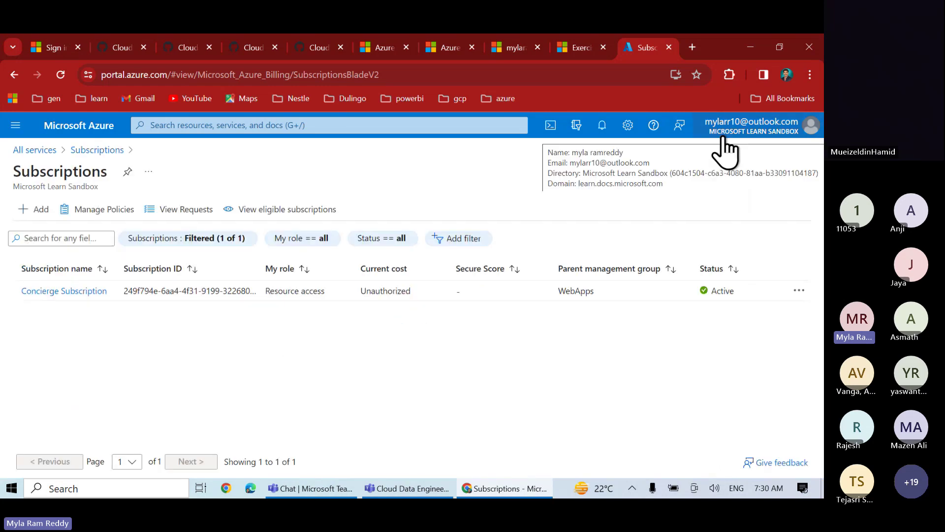
key("ctrl+2")
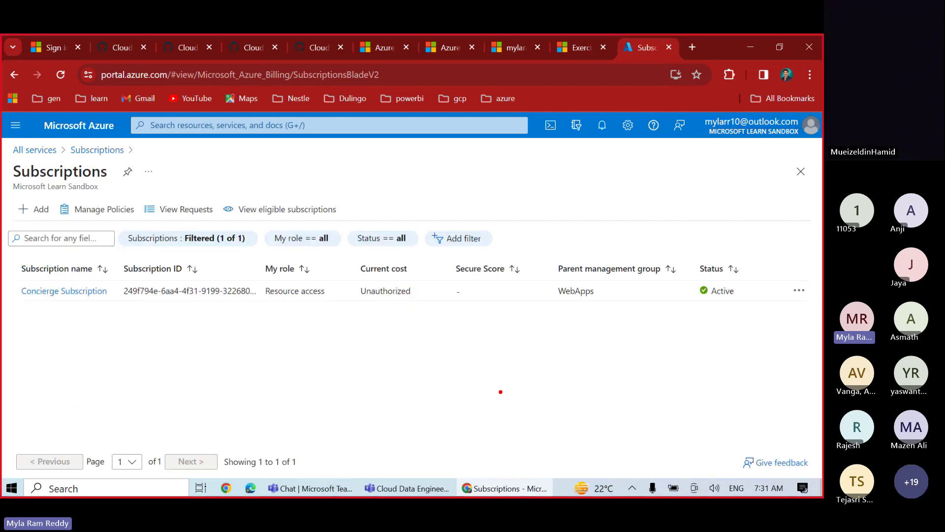